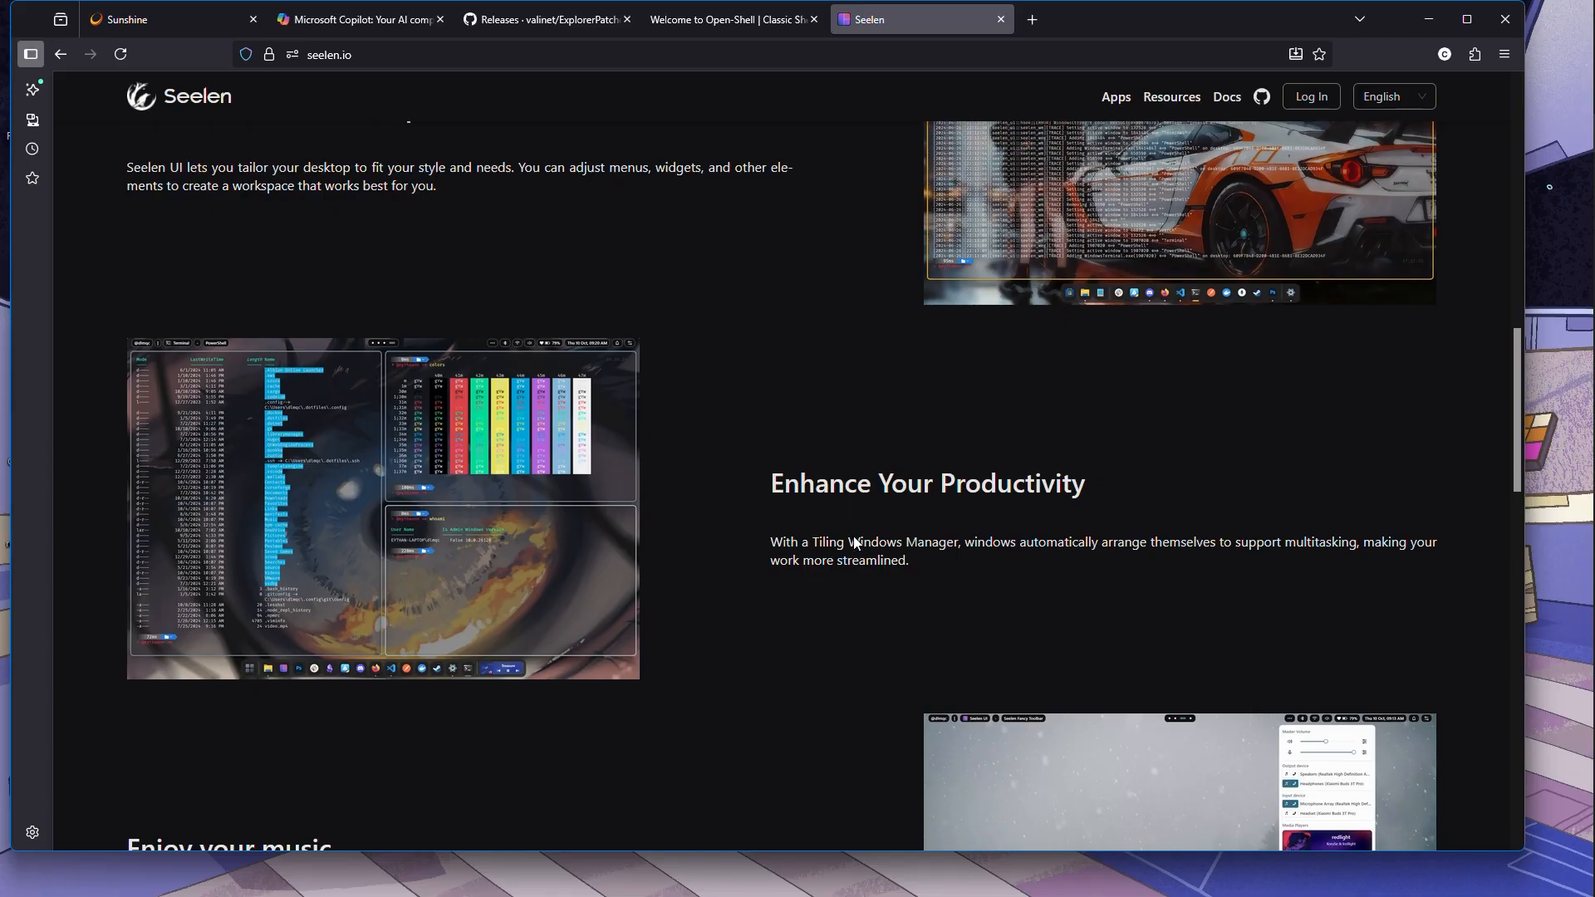
- Review the feature sections of the Seelen UI home page, from productivity and music to configuration and the Discord community
scroll(854, 538, down, 9)
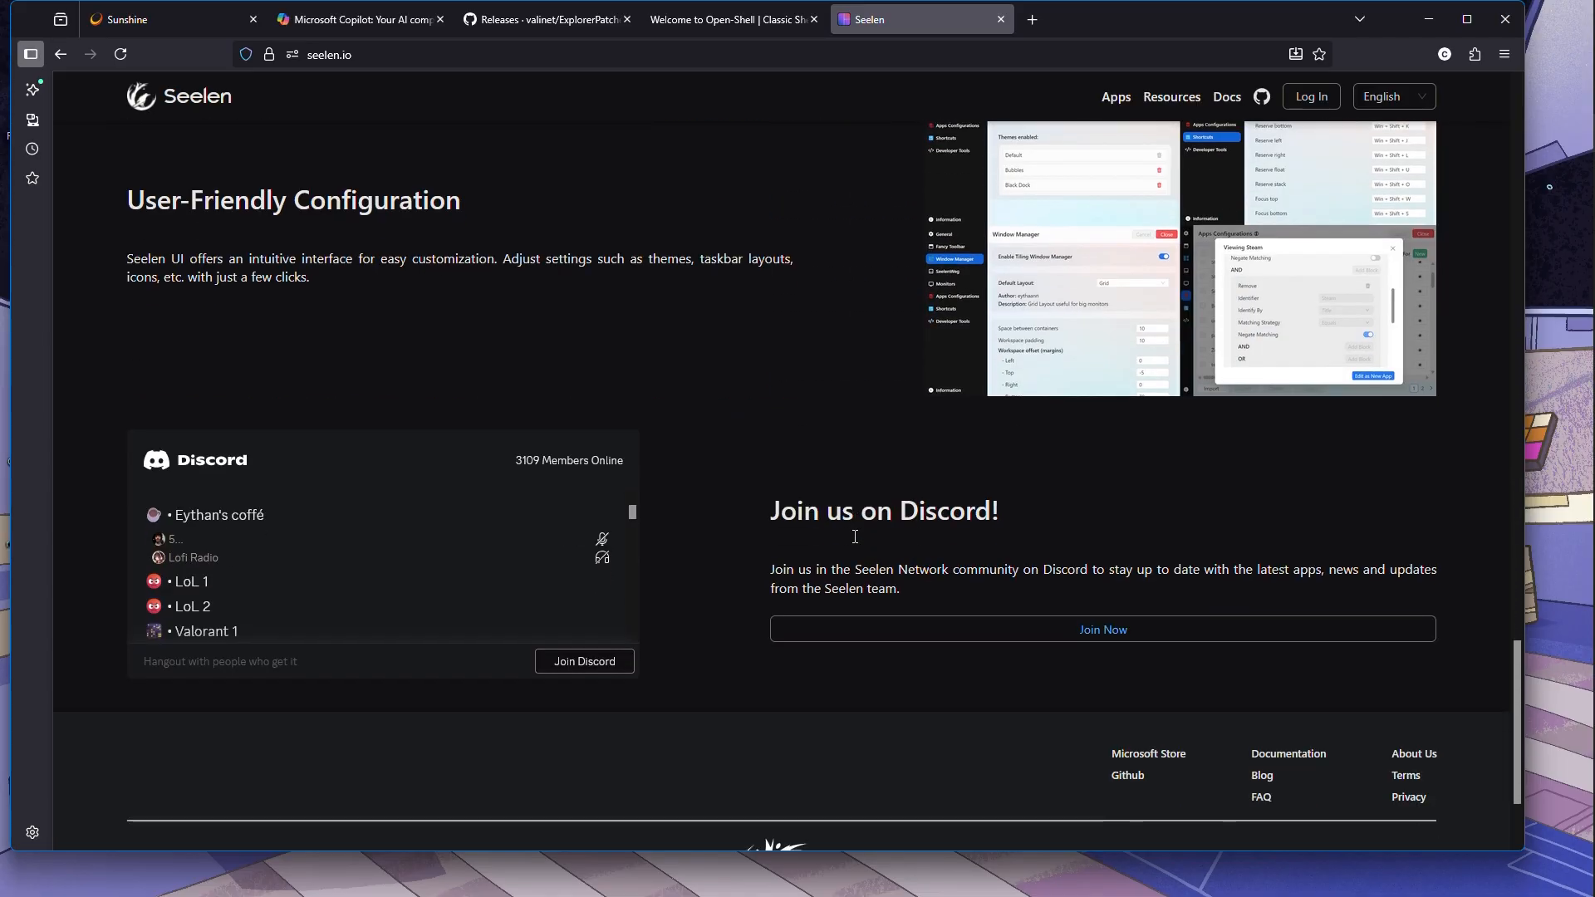
scroll(854, 541, down, 2)
scroll(854, 540, up, 15)
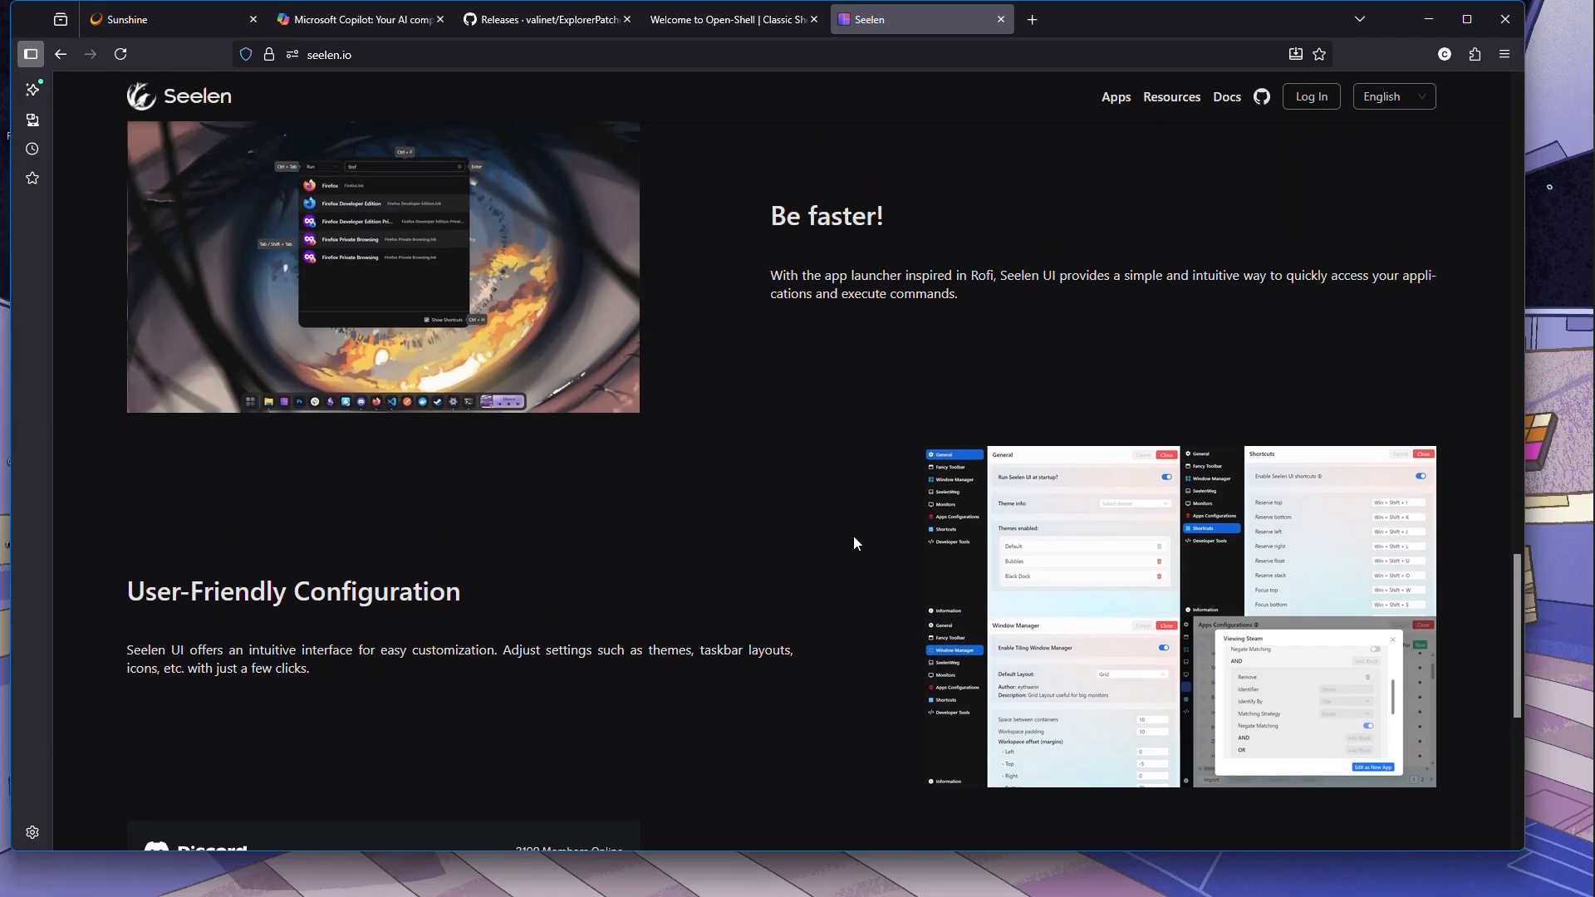
scroll(854, 543, up, 5)
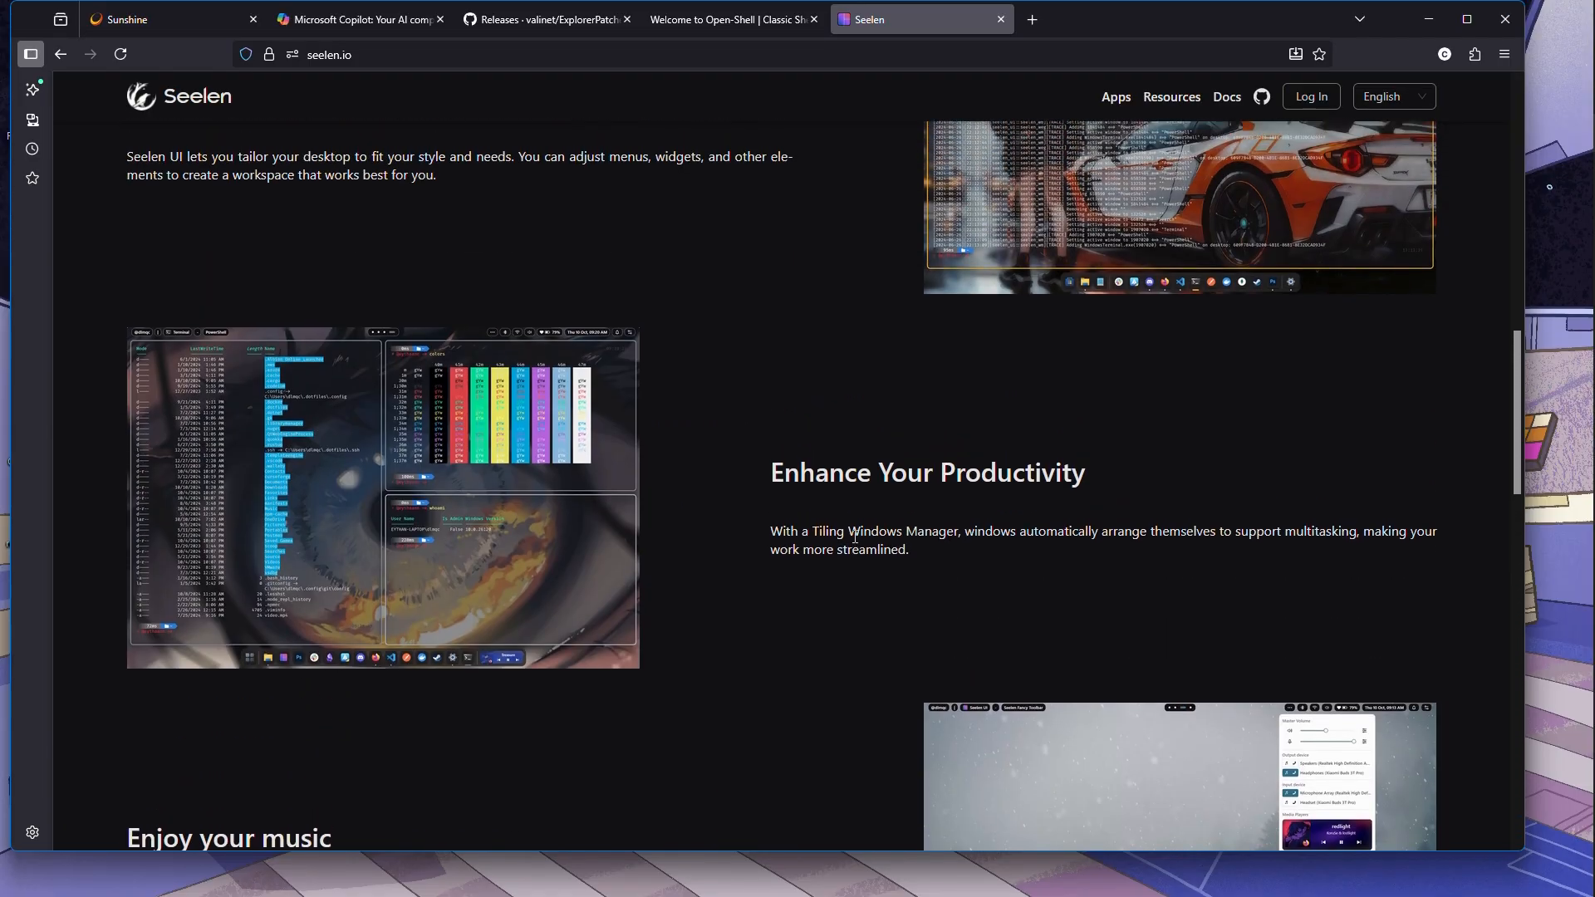
scroll(855, 543, up, 6)
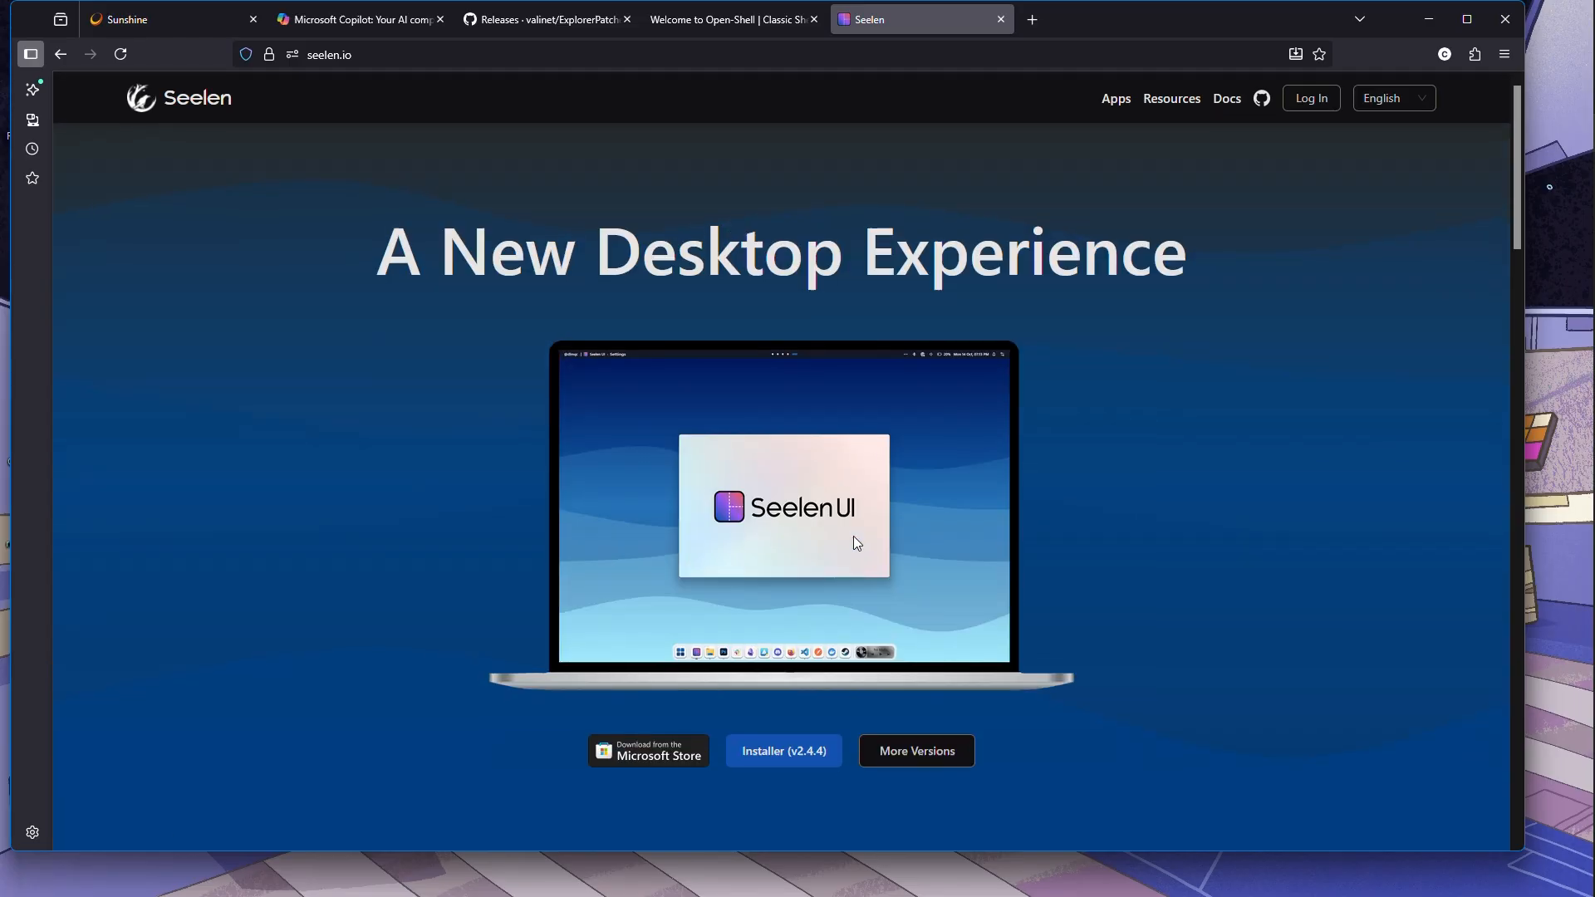
- Examine the home page's desktop preview and download options, magnifying the page temporarily to read them
scroll(856, 542, down, 2)
scroll(854, 536, down, 1)
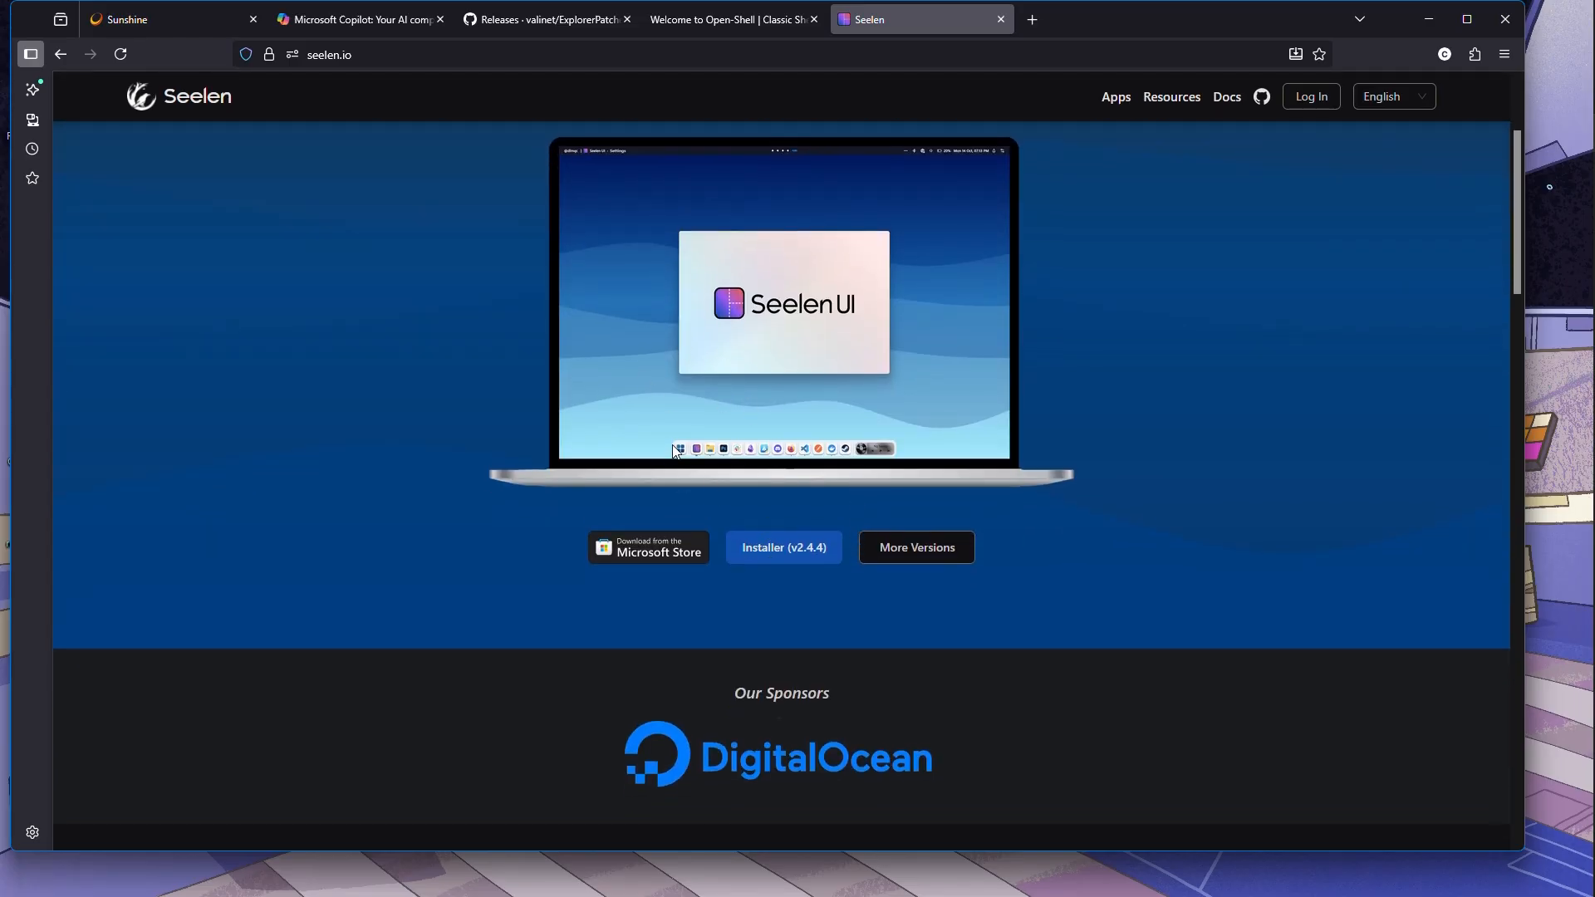
ctrl+scroll(774, 437, up, 5)
scroll(775, 441, down, 2)
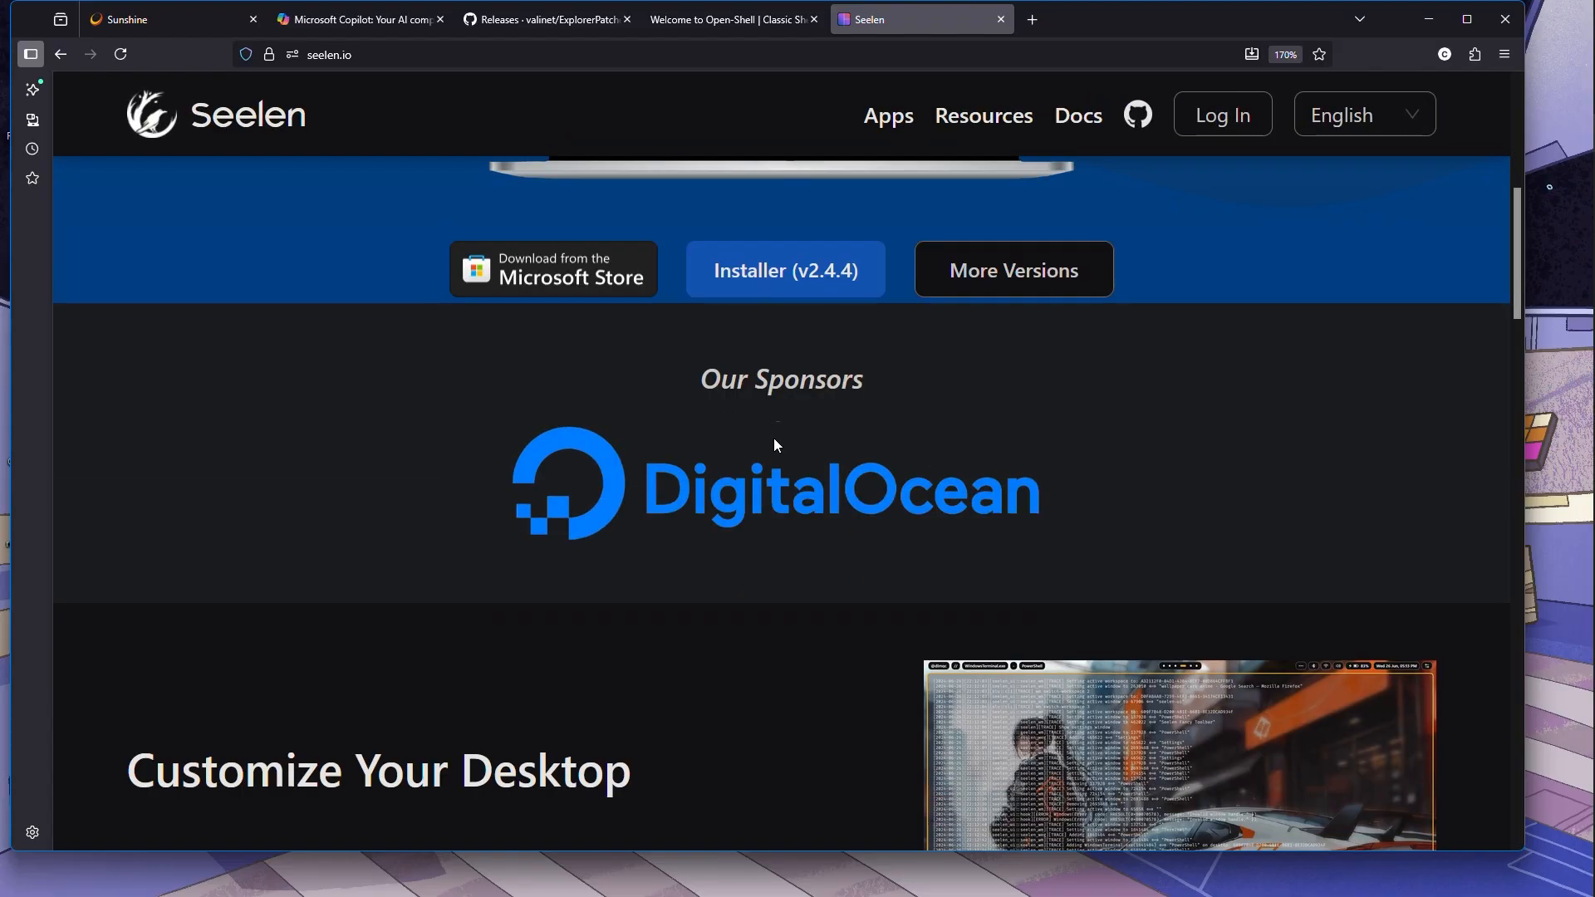
scroll(774, 440, up, 4)
ctrl+scroll(774, 437, down, 5)
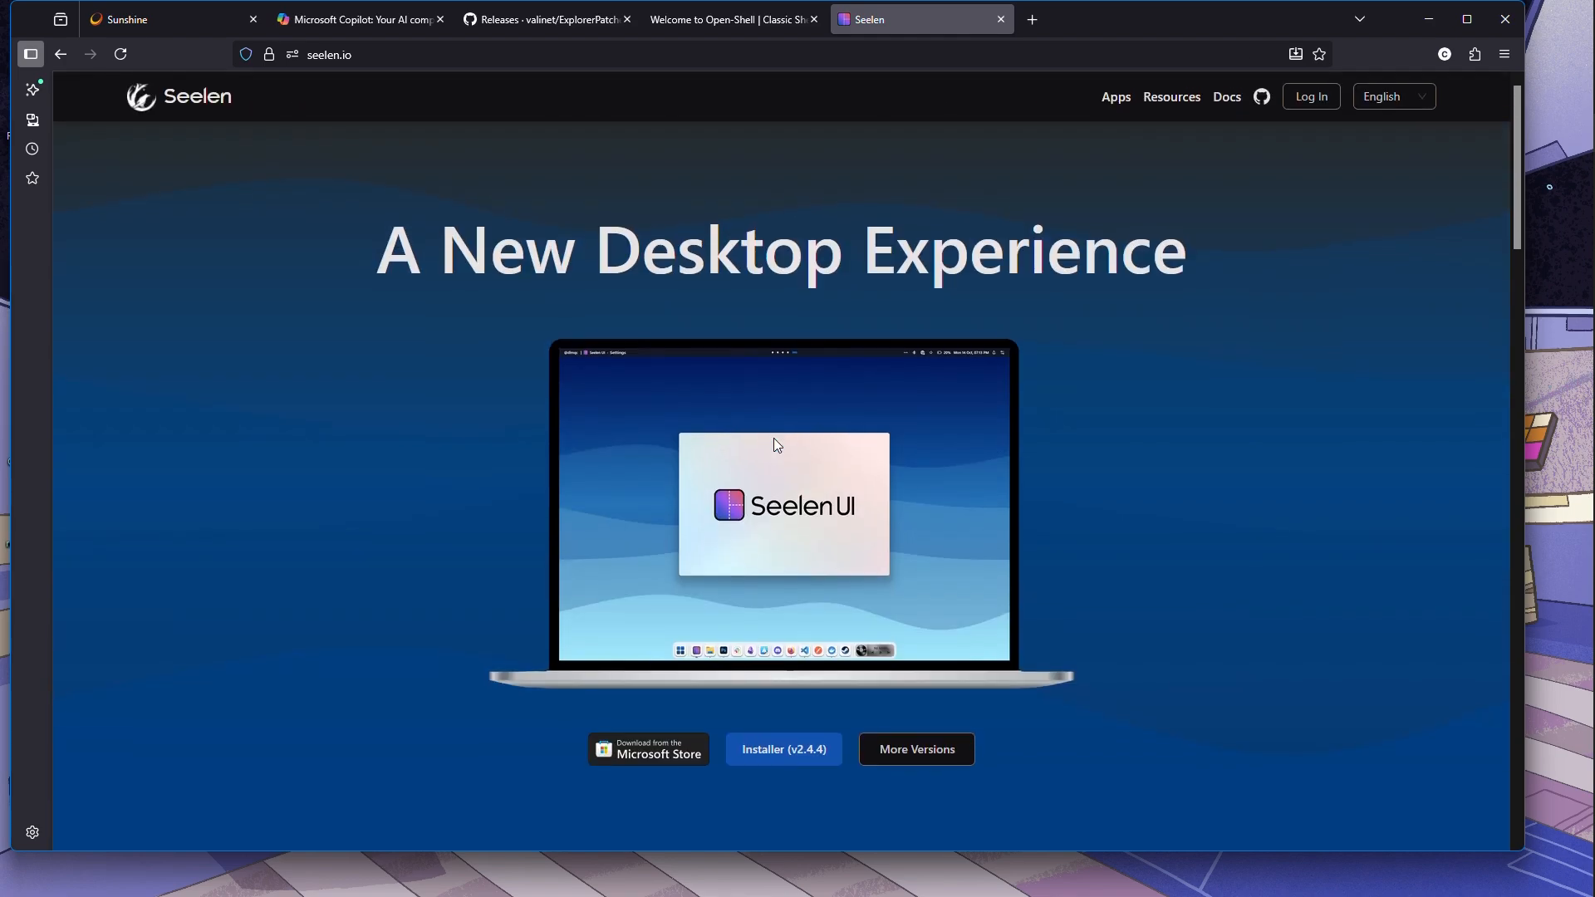
scroll(797, 451, down, 3)
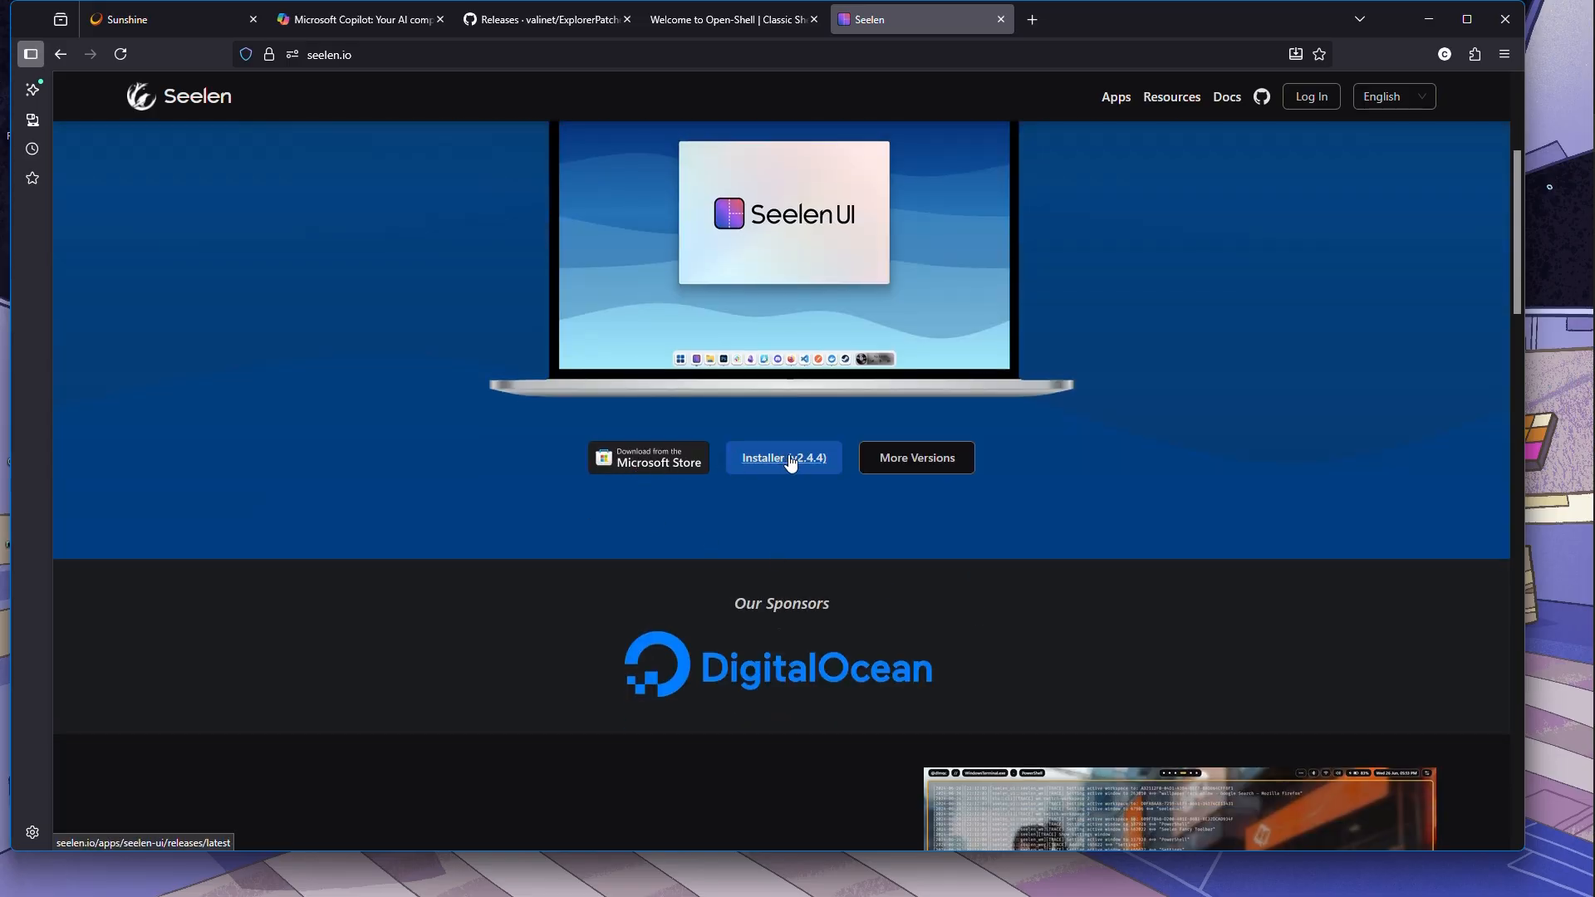
- Look through the Seelen UI release history under More Versions and return to the home page
click(912, 461)
scroll(466, 369, down, 5)
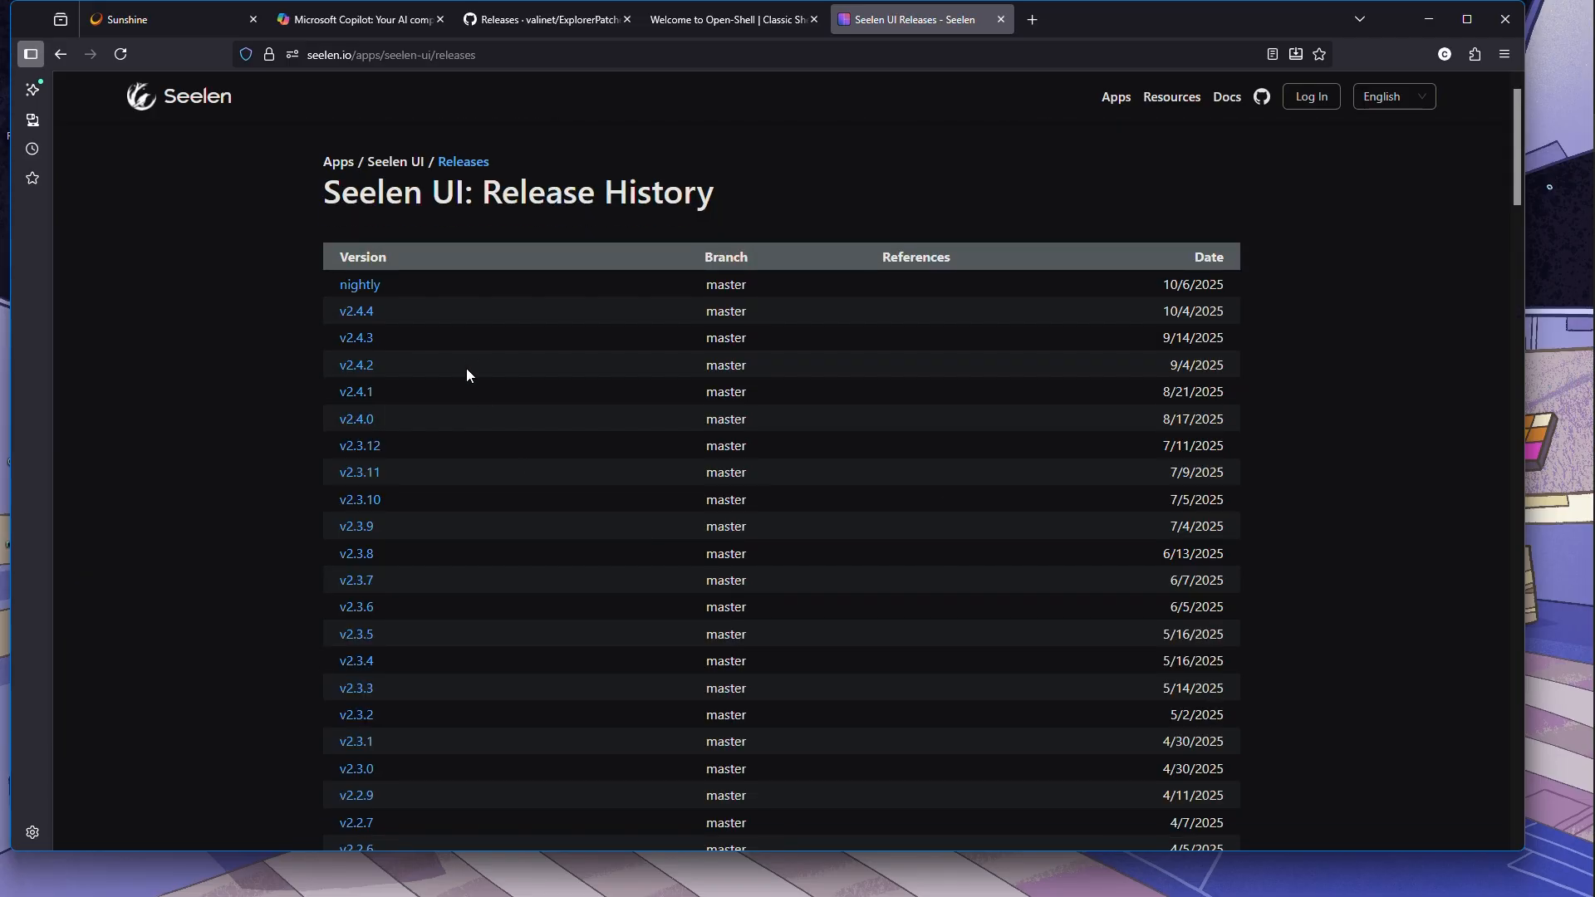
scroll(466, 369, down, 9)
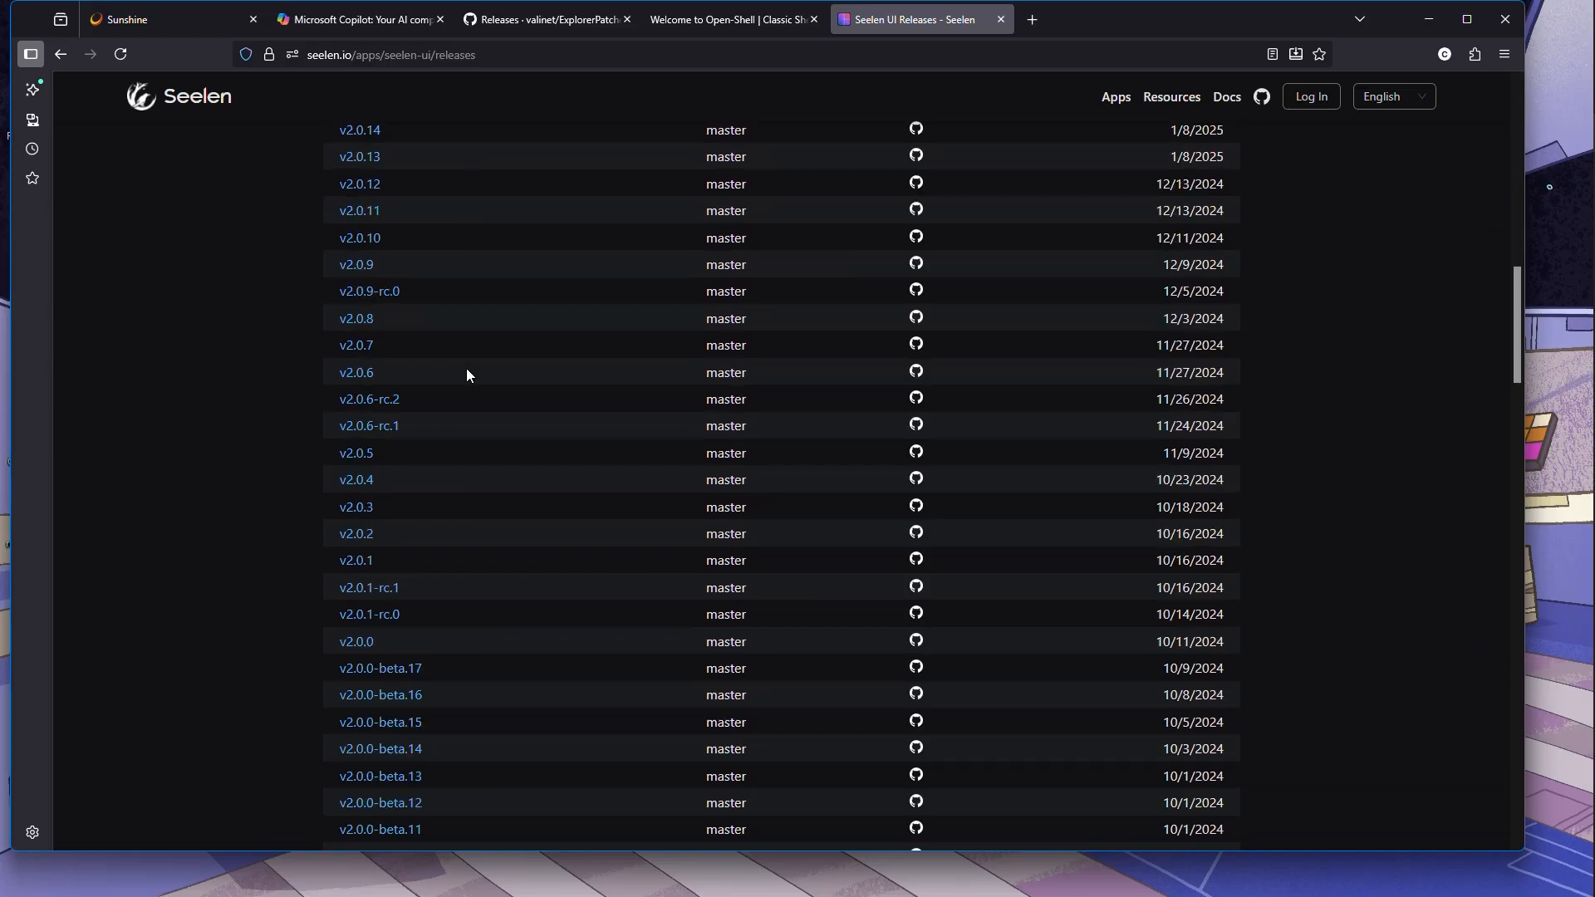
scroll(467, 370, up, 11)
scroll(466, 370, up, 3)
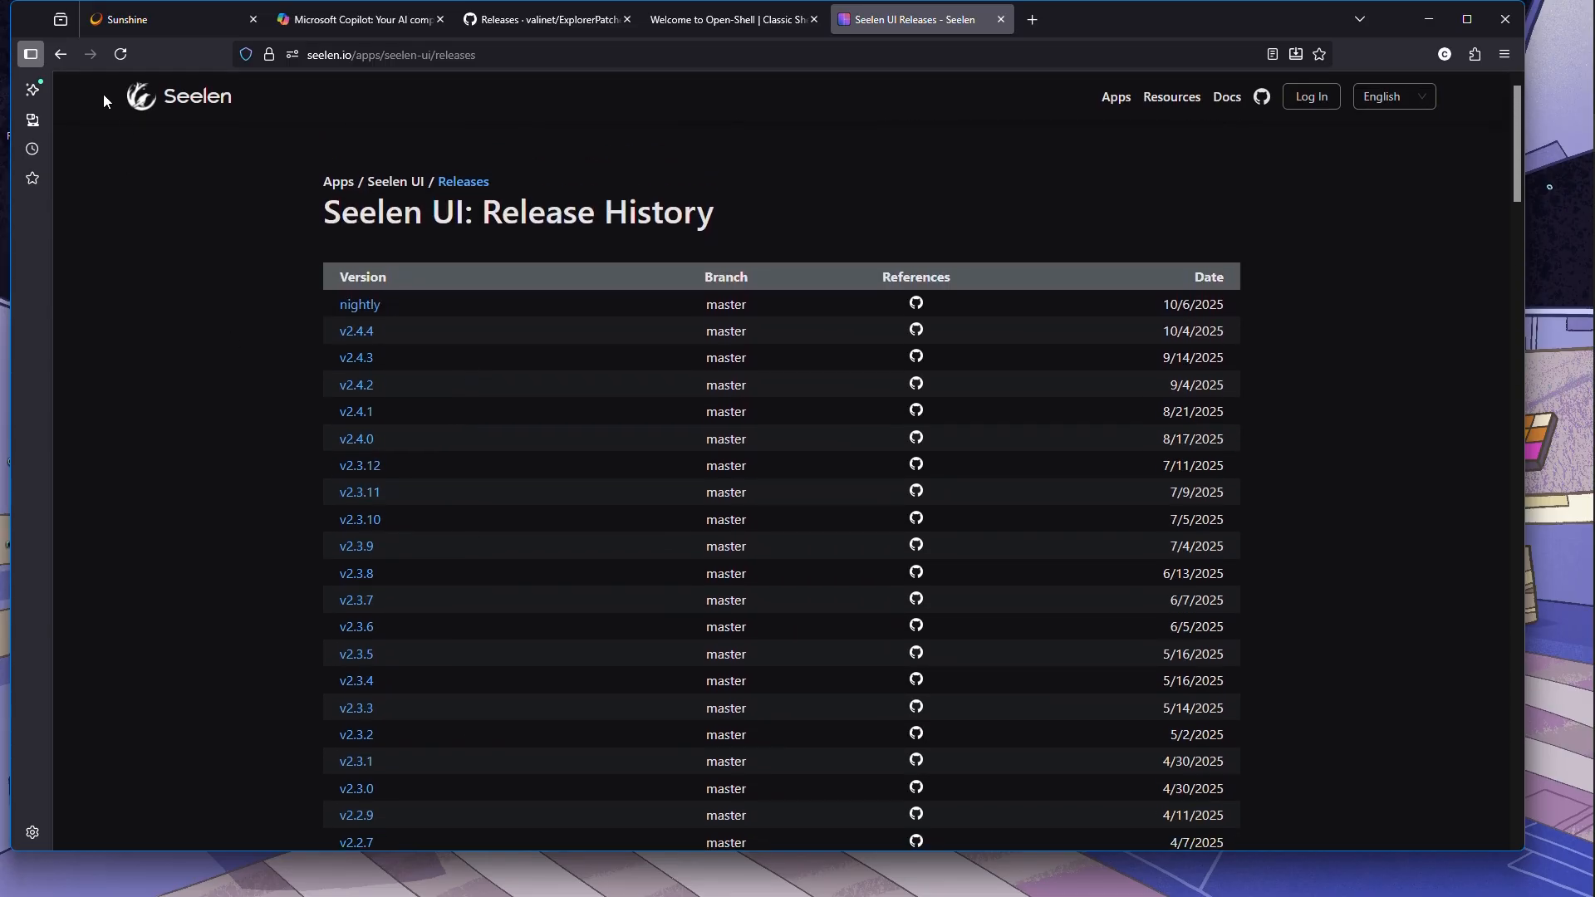
click(62, 53)
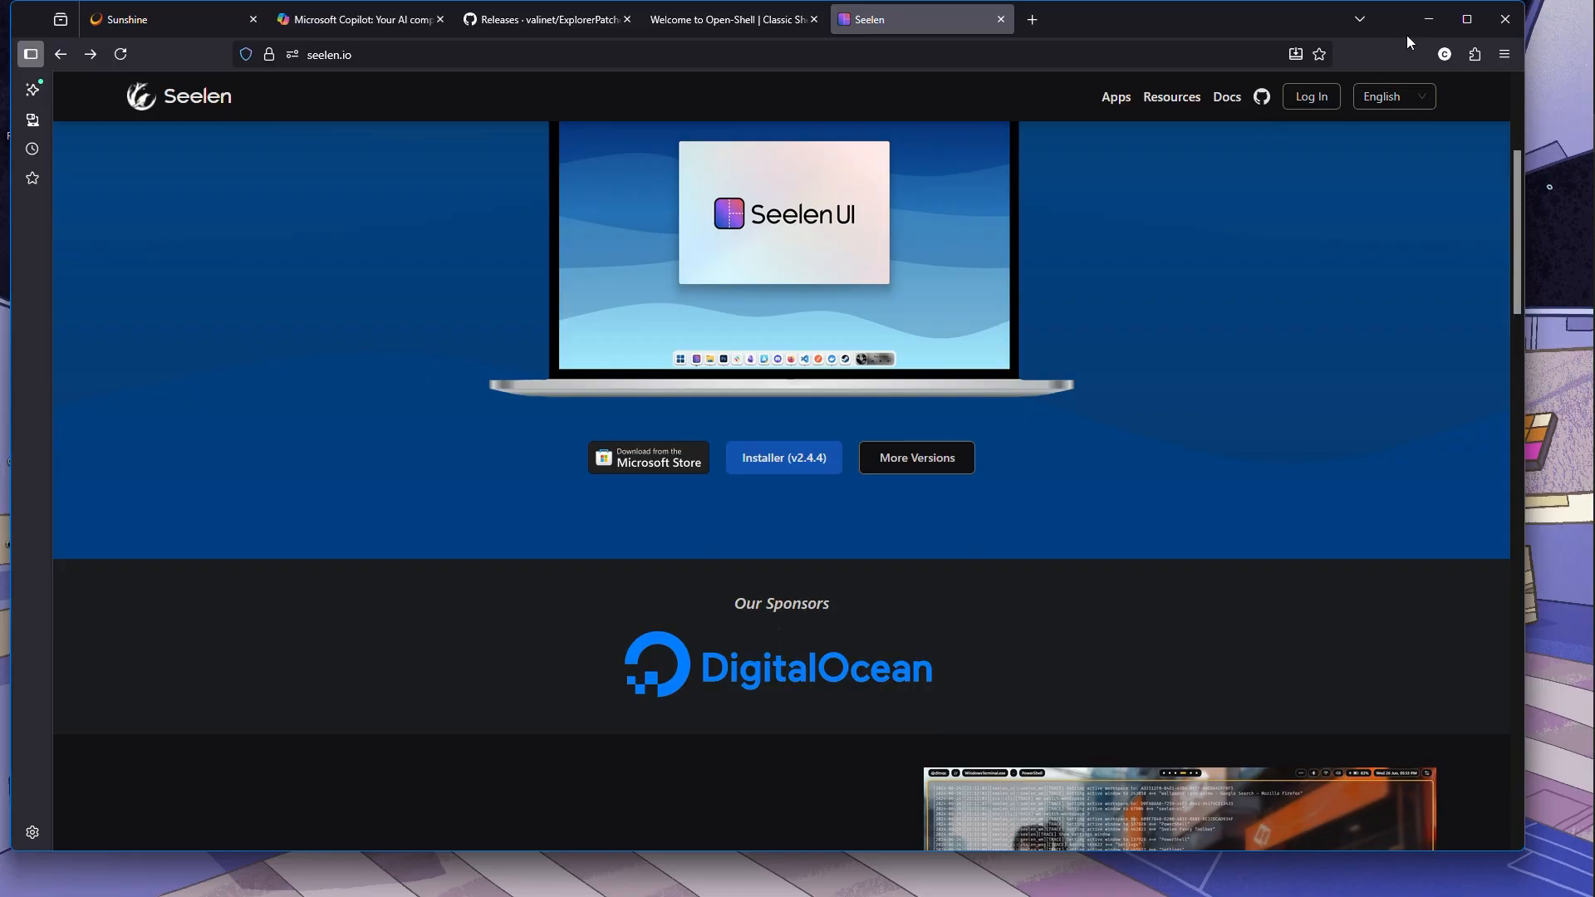
- Minimize the browser, search the installed apps for "seel" and launch Seelen UI
click(1423, 27)
key(super)
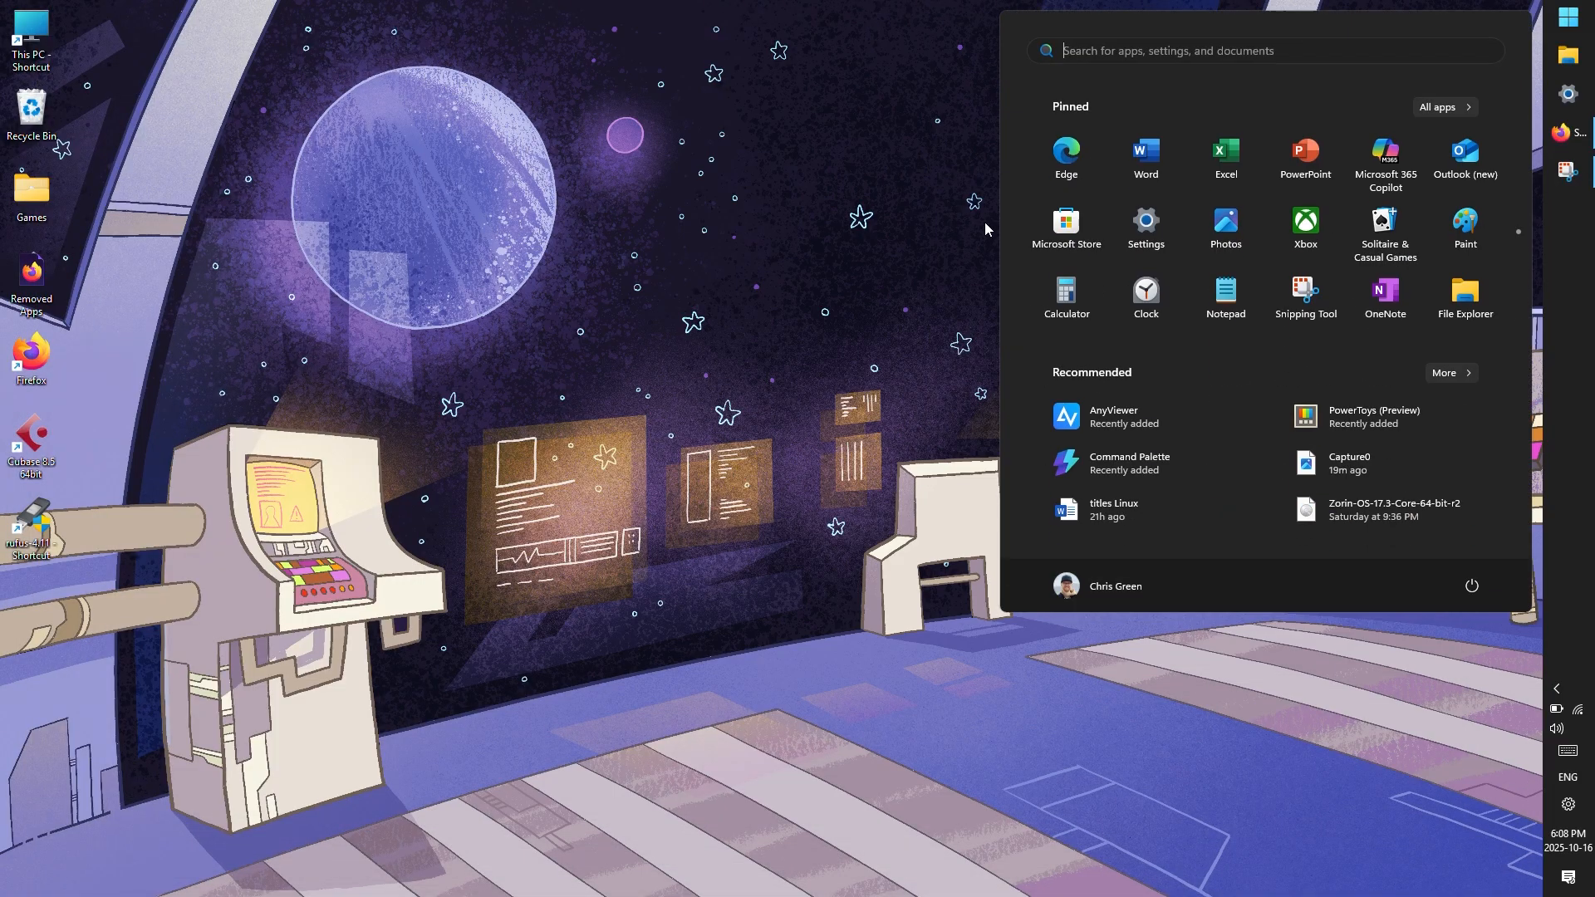
text(seel)
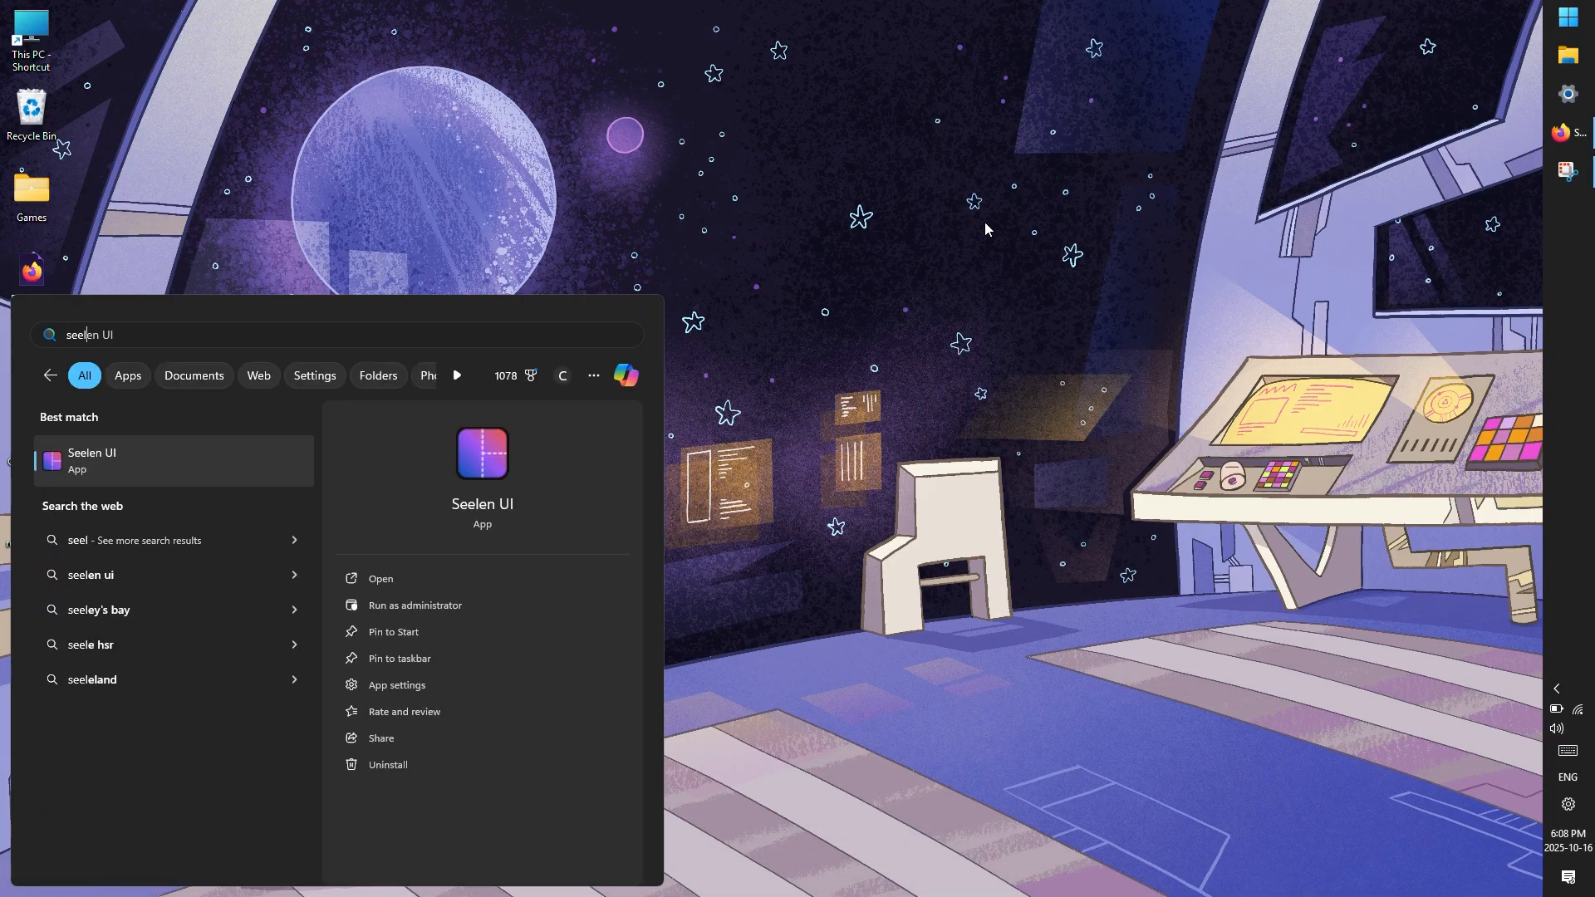
key(Return)
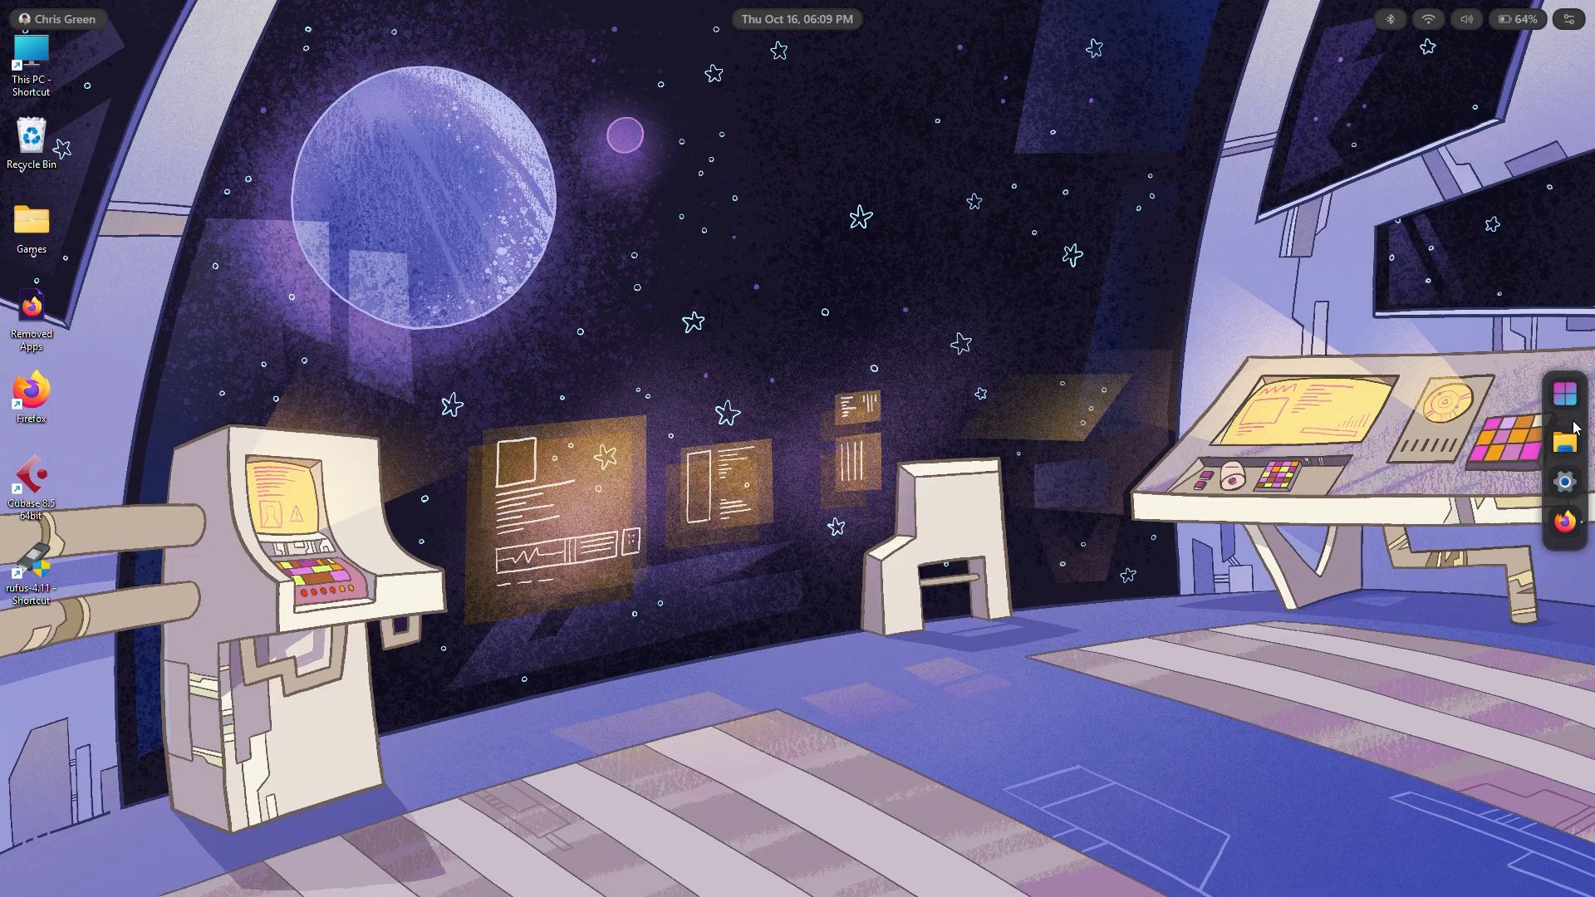
- Try the new dock by showing and hiding the Firefox window, and open and dismiss the Start menu
click(1570, 533)
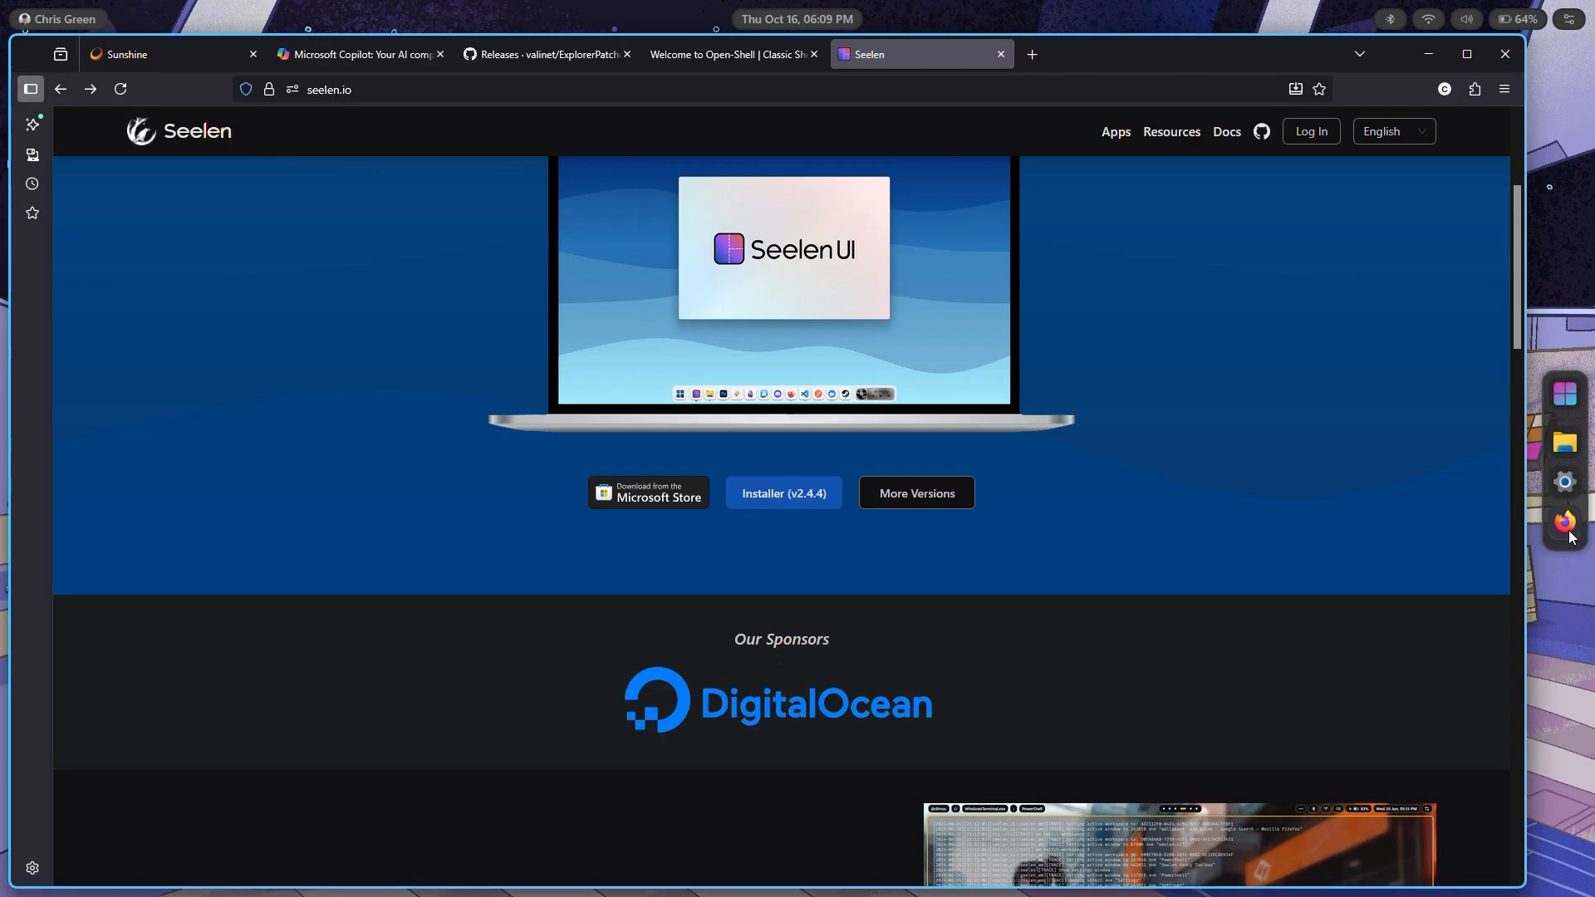
click(1569, 534)
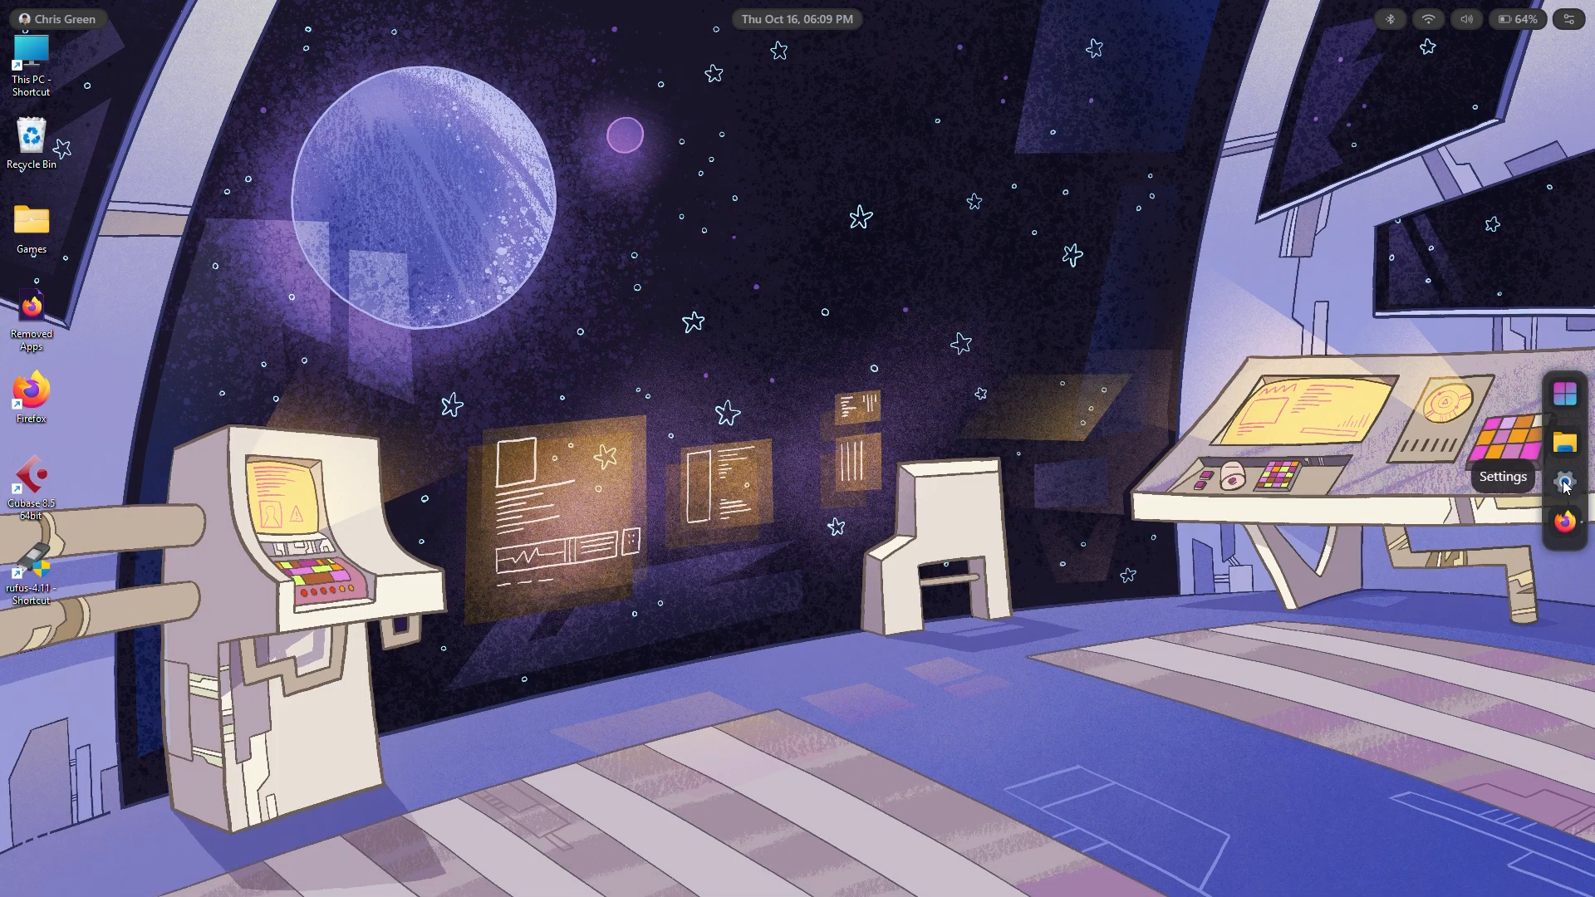
click(1561, 399)
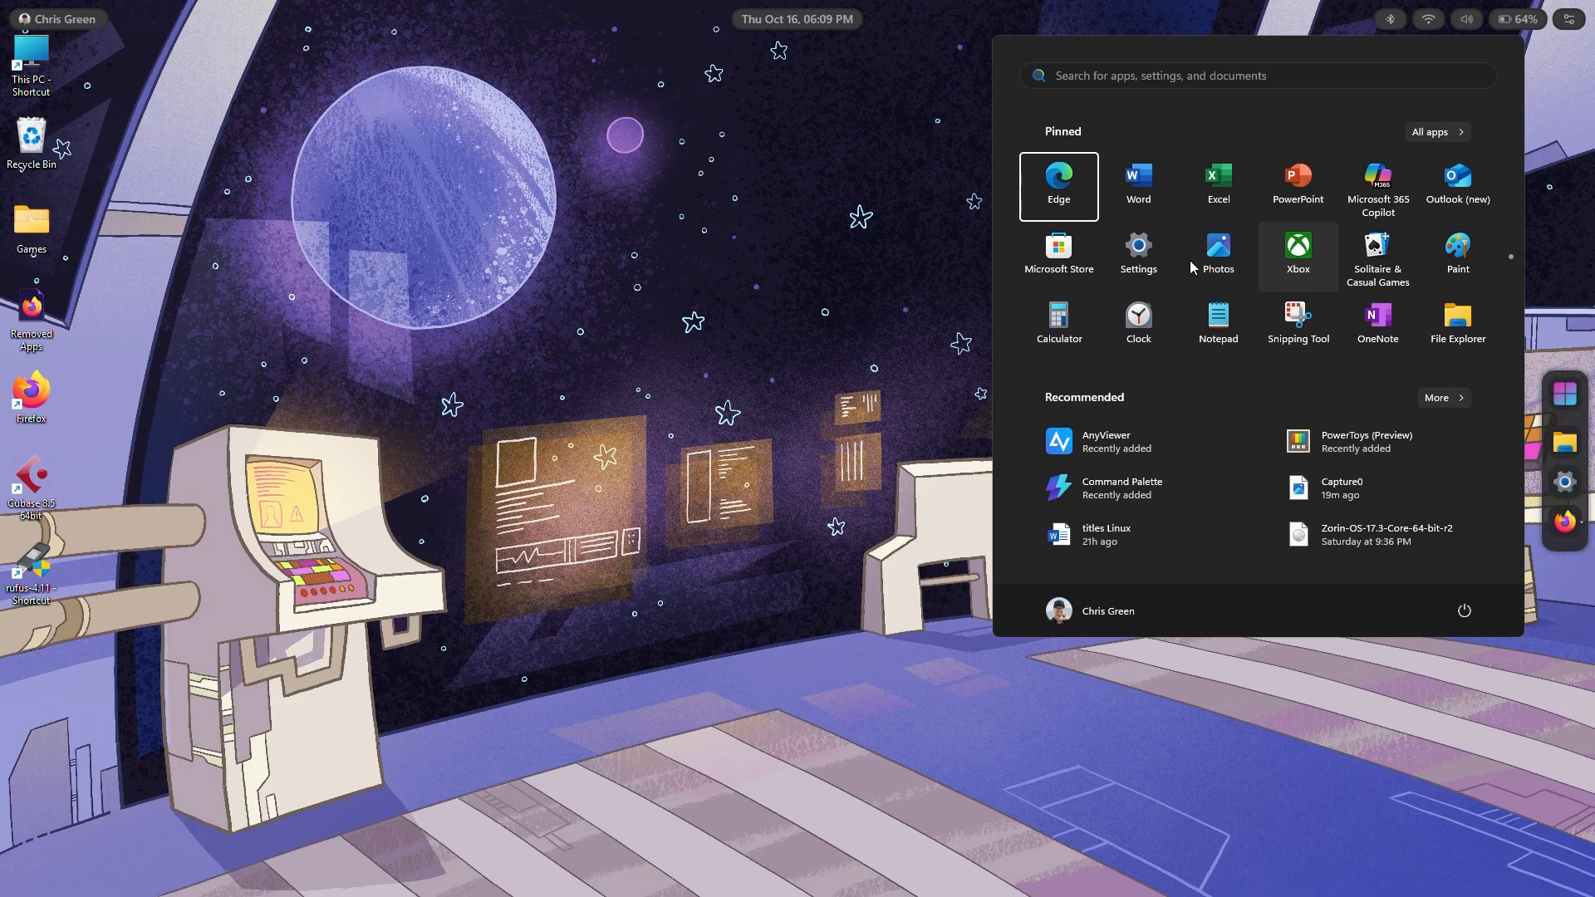
click(812, 217)
- Tile four windows by opening the Downloads and Music folders from the toolbar's user menu, and Firefox and Settings from the dock
click(72, 23)
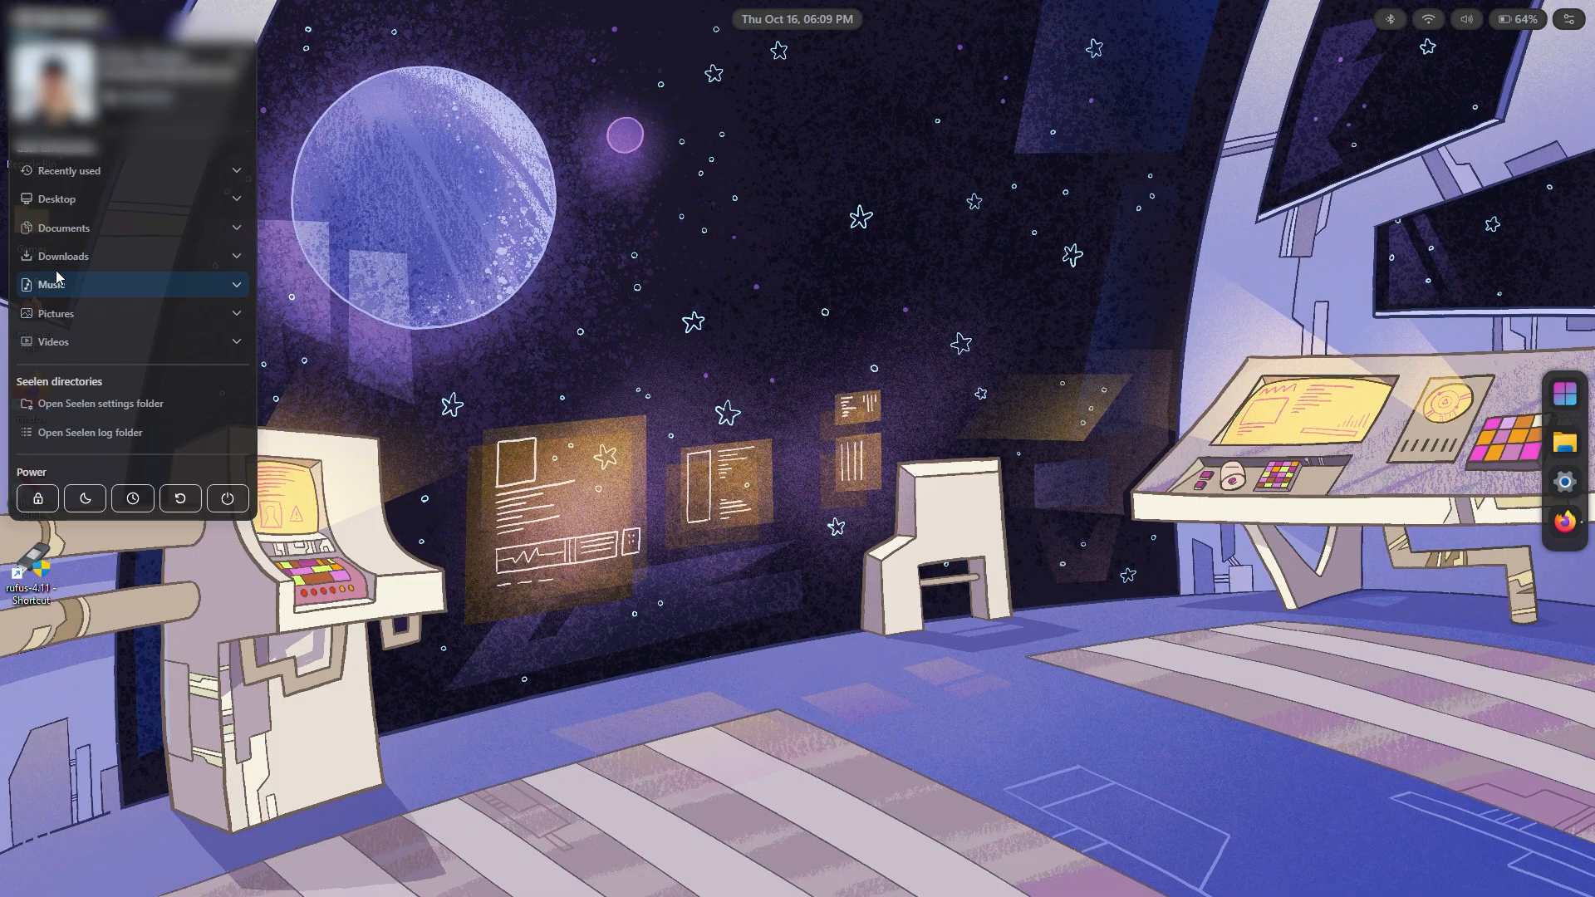
click(60, 256)
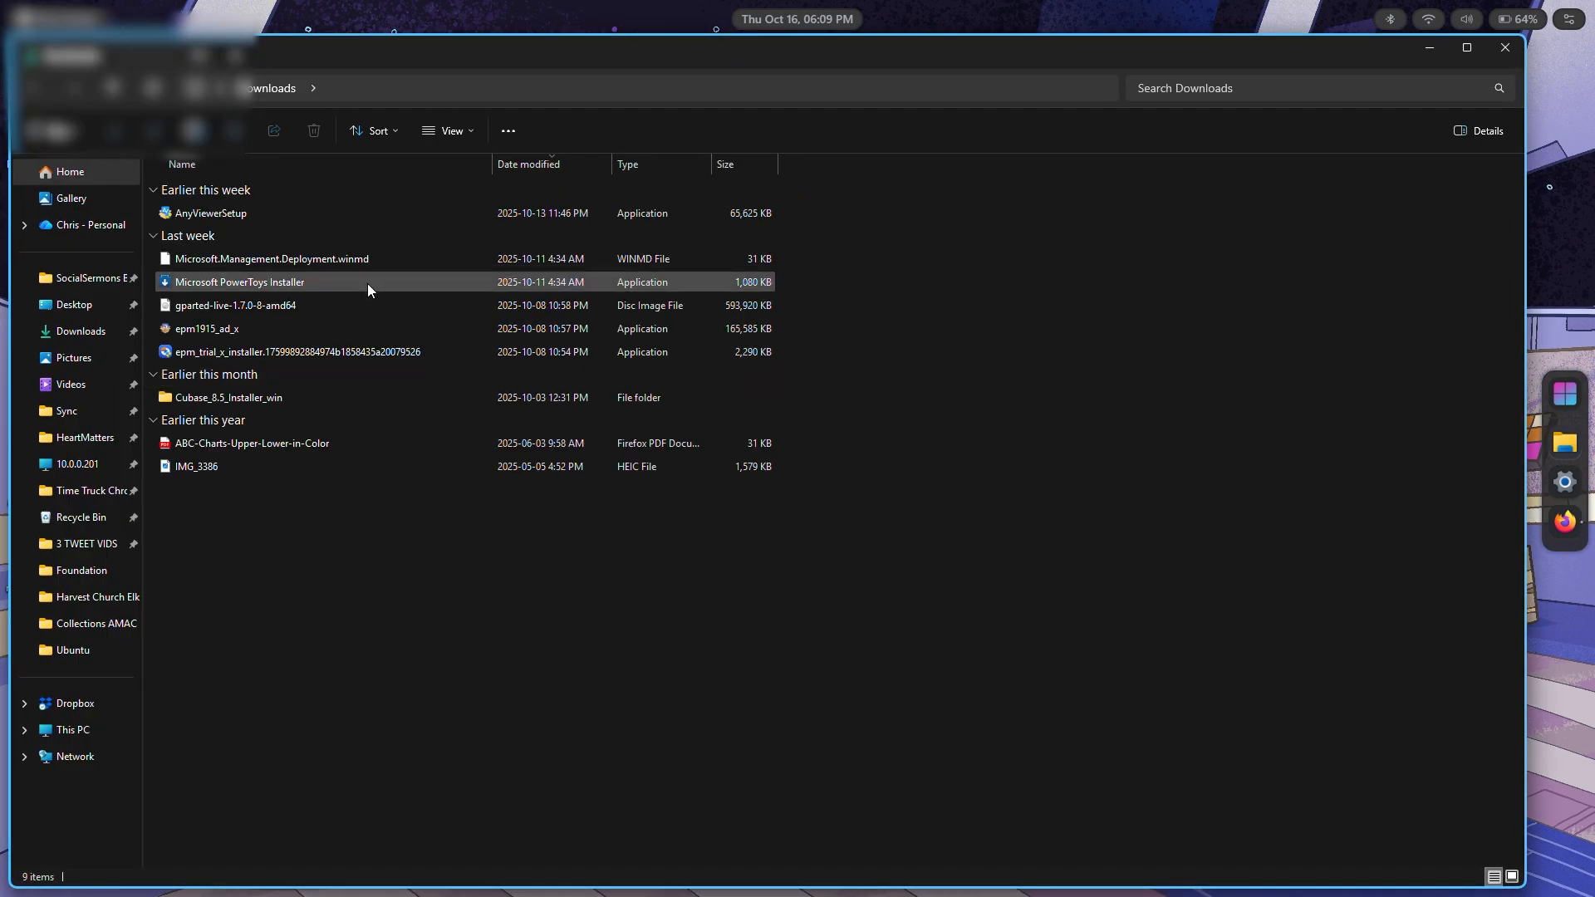
click(60, 19)
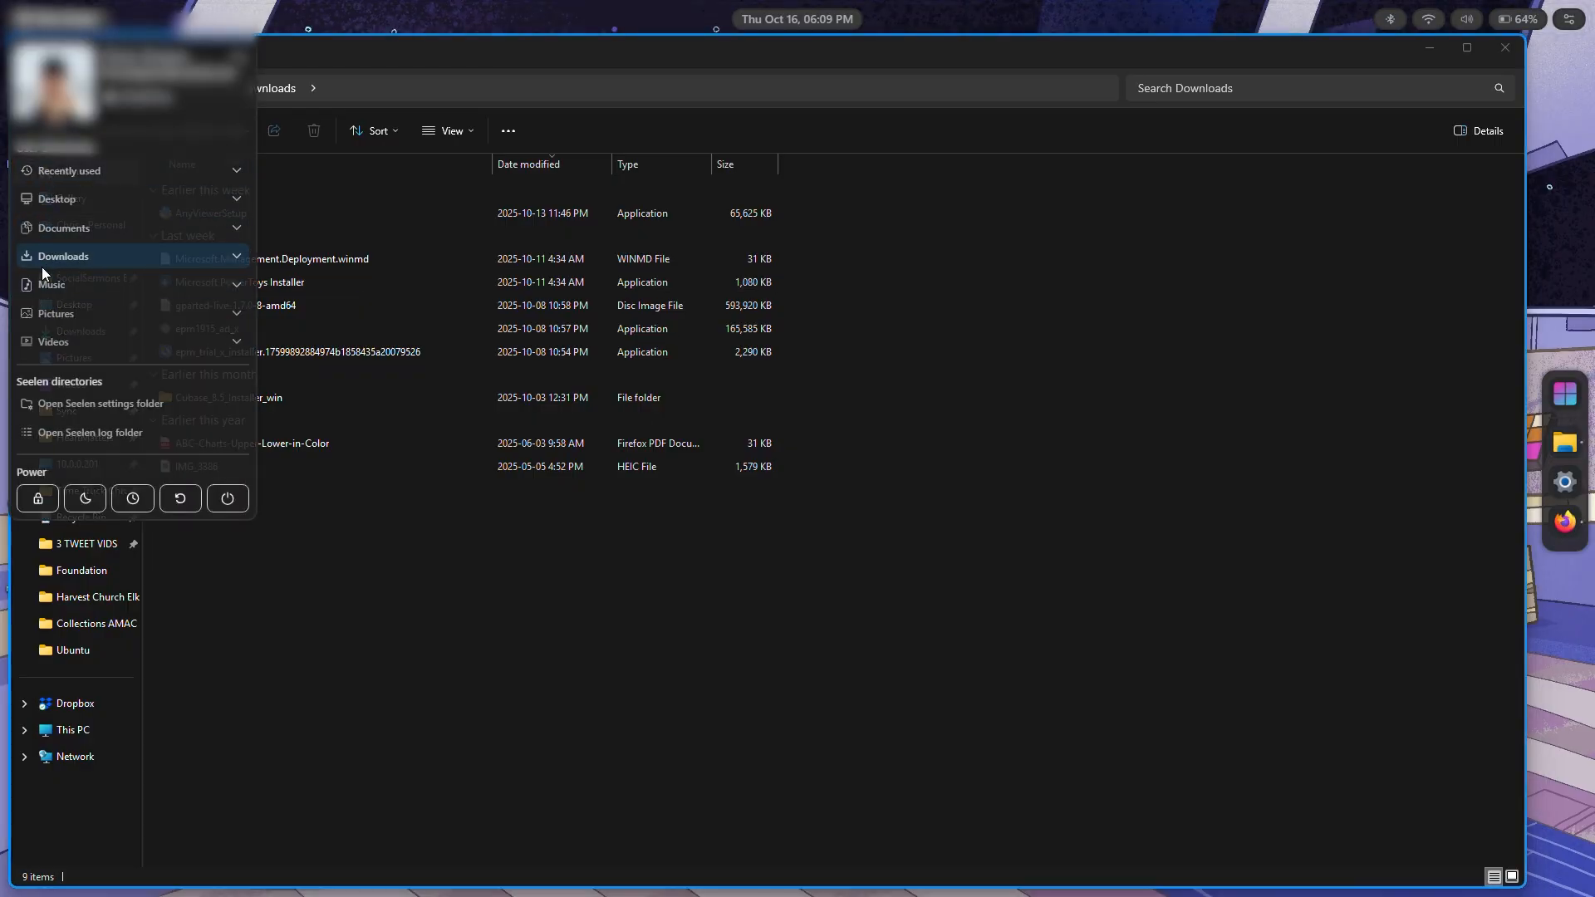
click(40, 289)
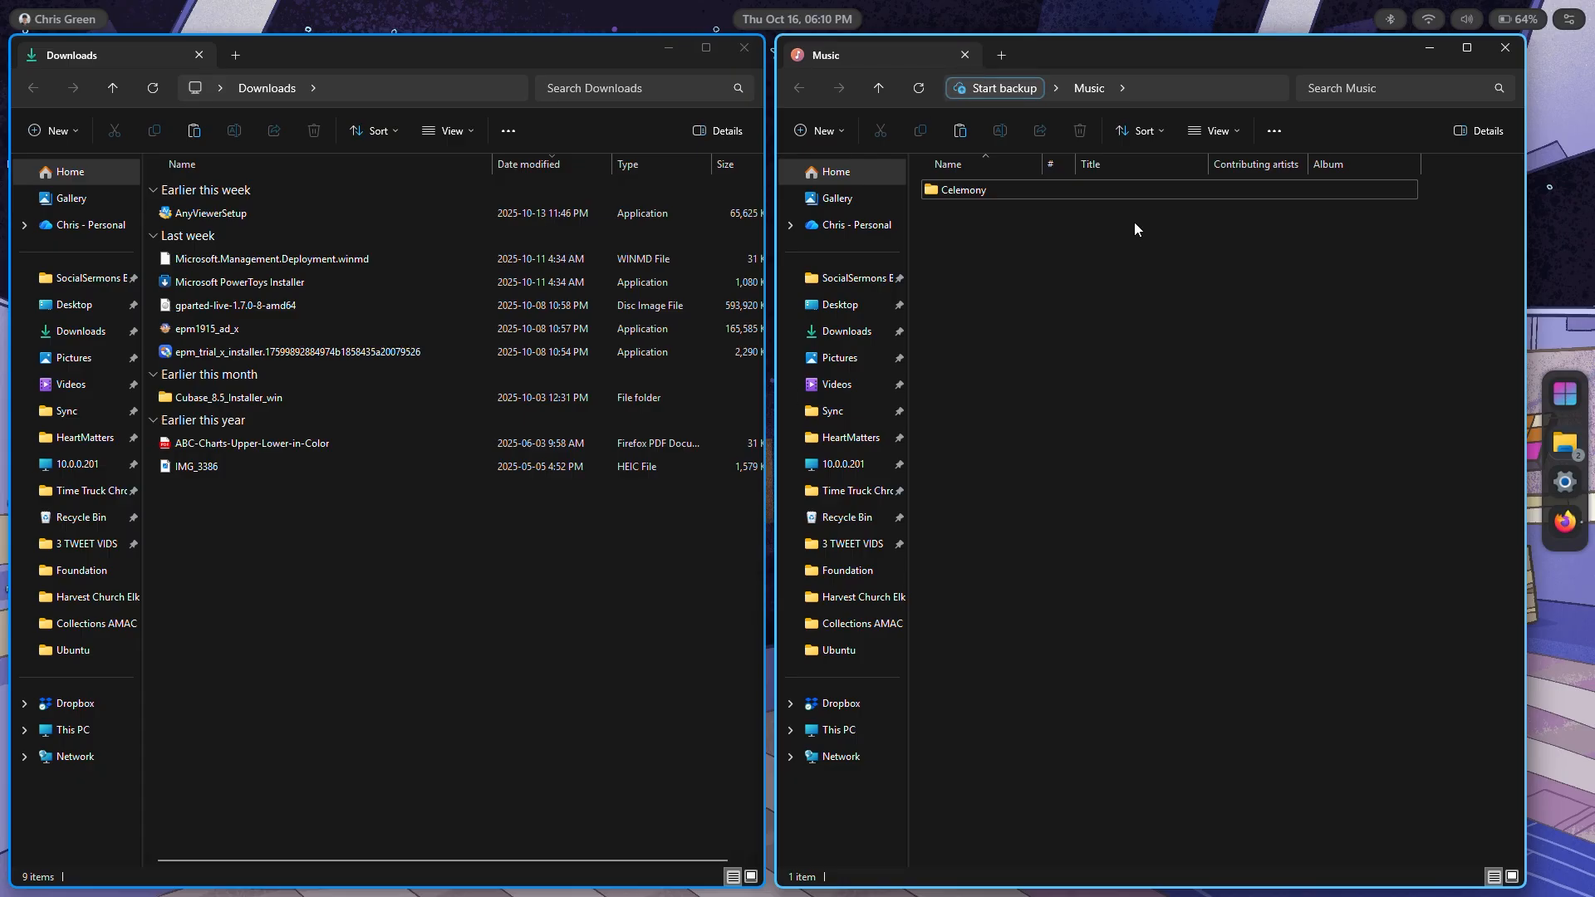
click(1571, 541)
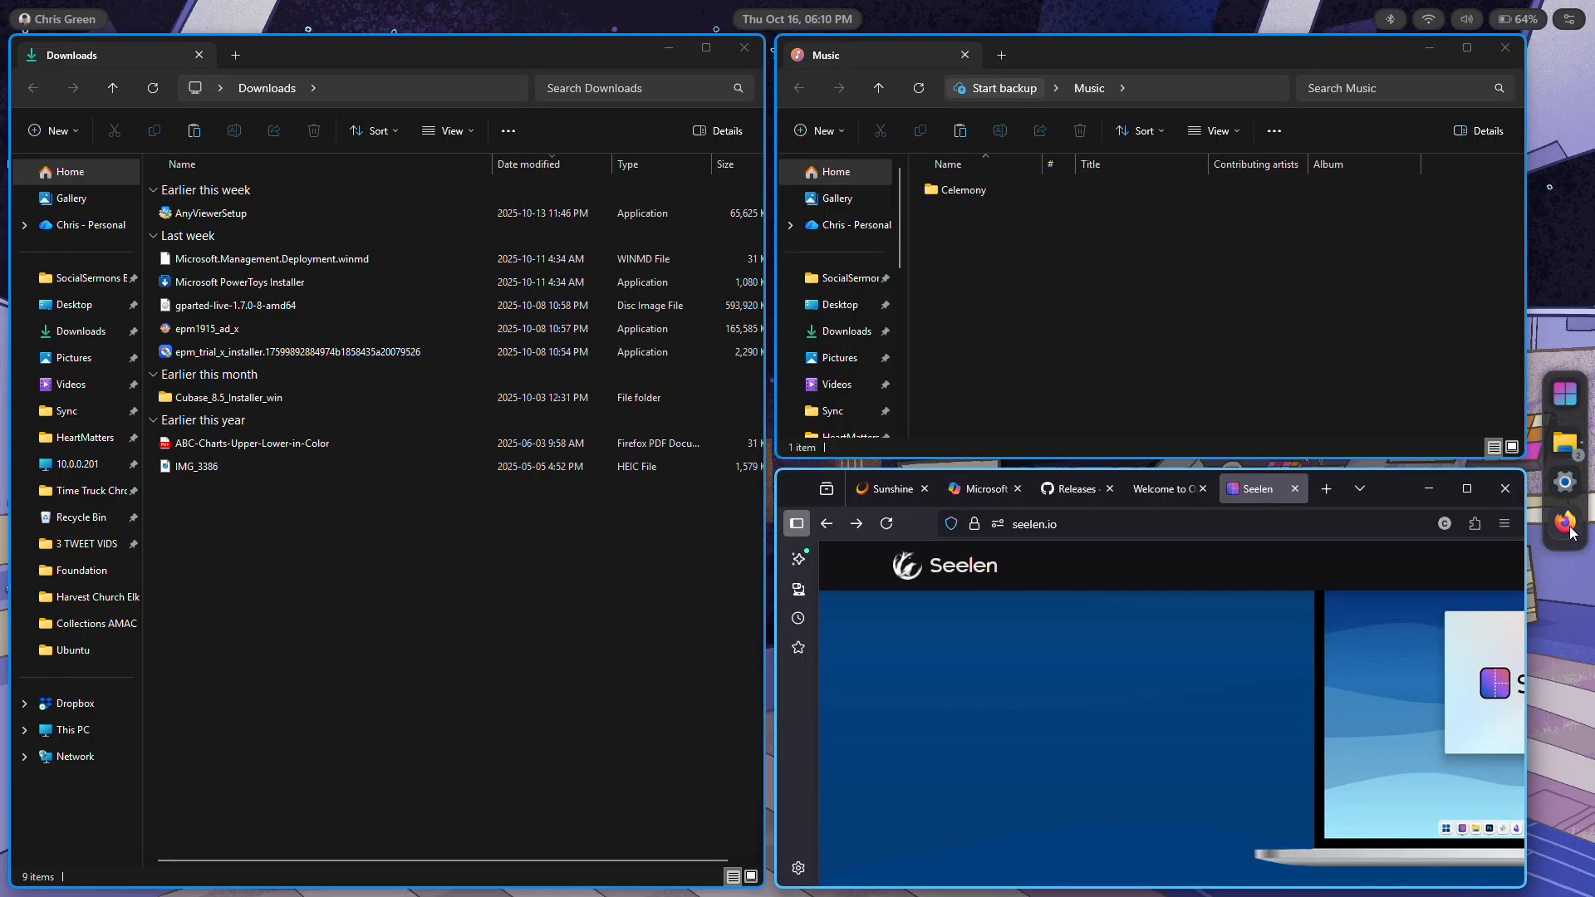
click(1562, 483)
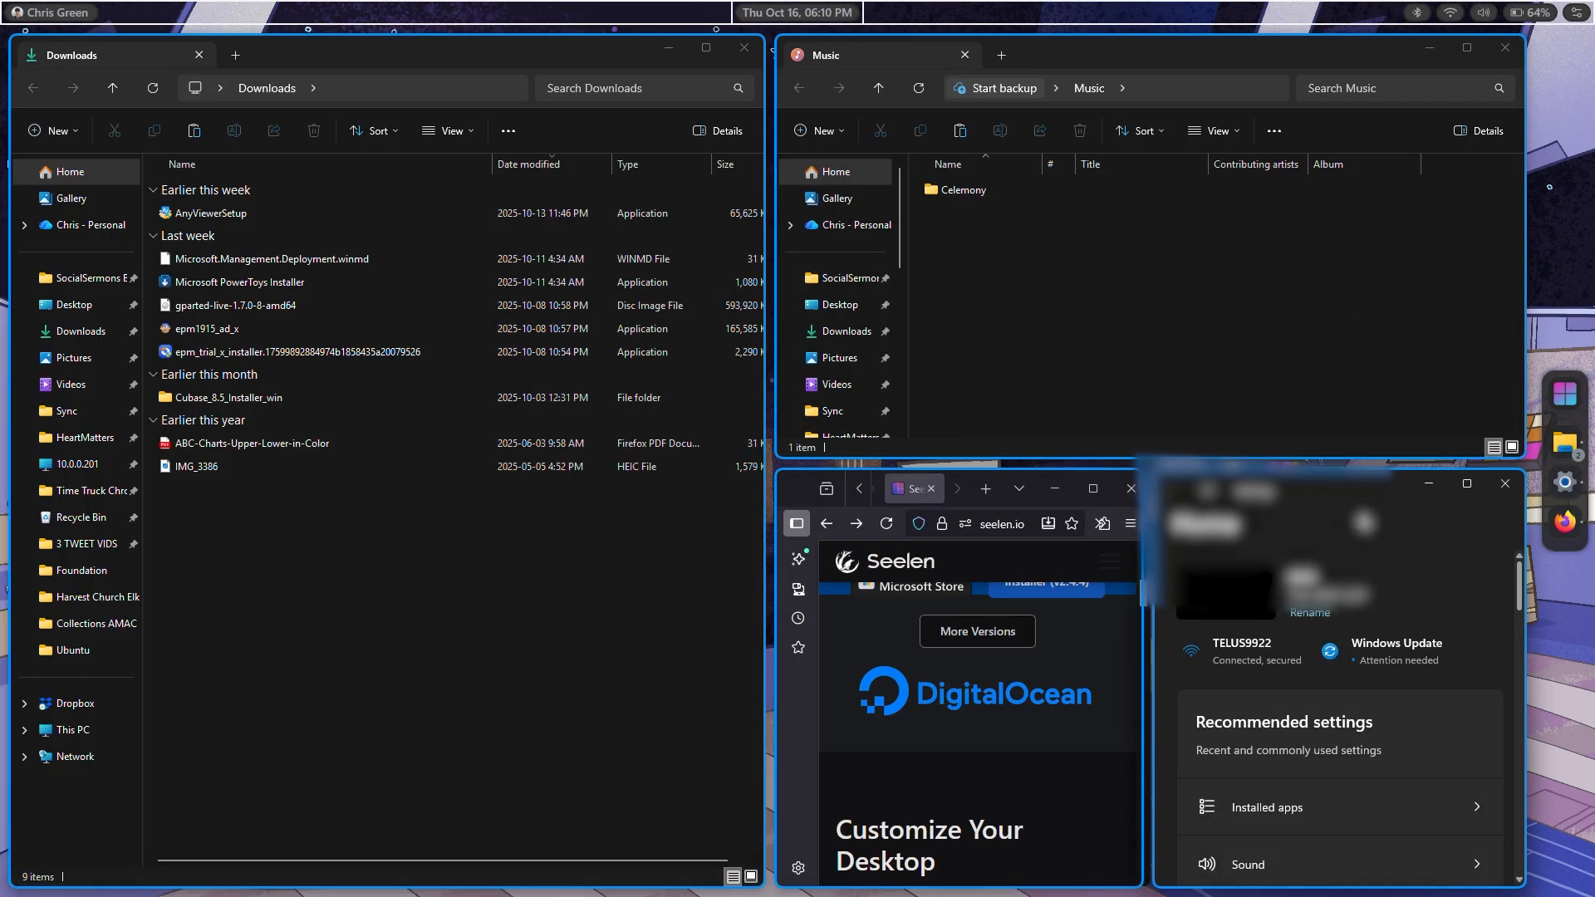
- Rearrange the tiled windows by moving the Settings window, and maximize and restore the browser window
drag(1334, 482, 1284, 502)
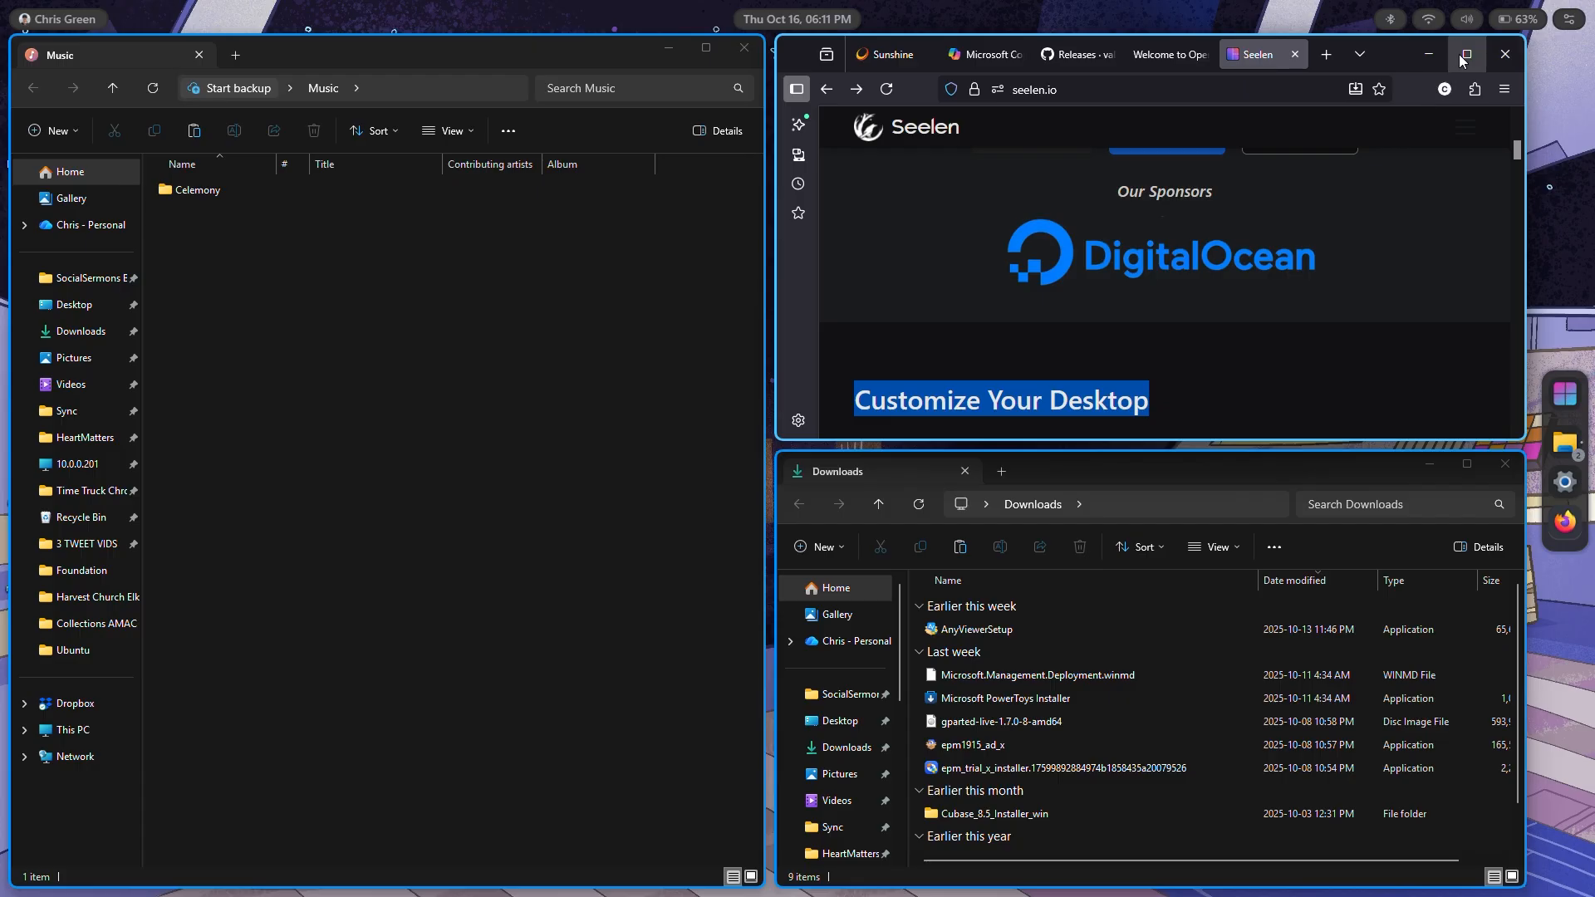
click(1462, 56)
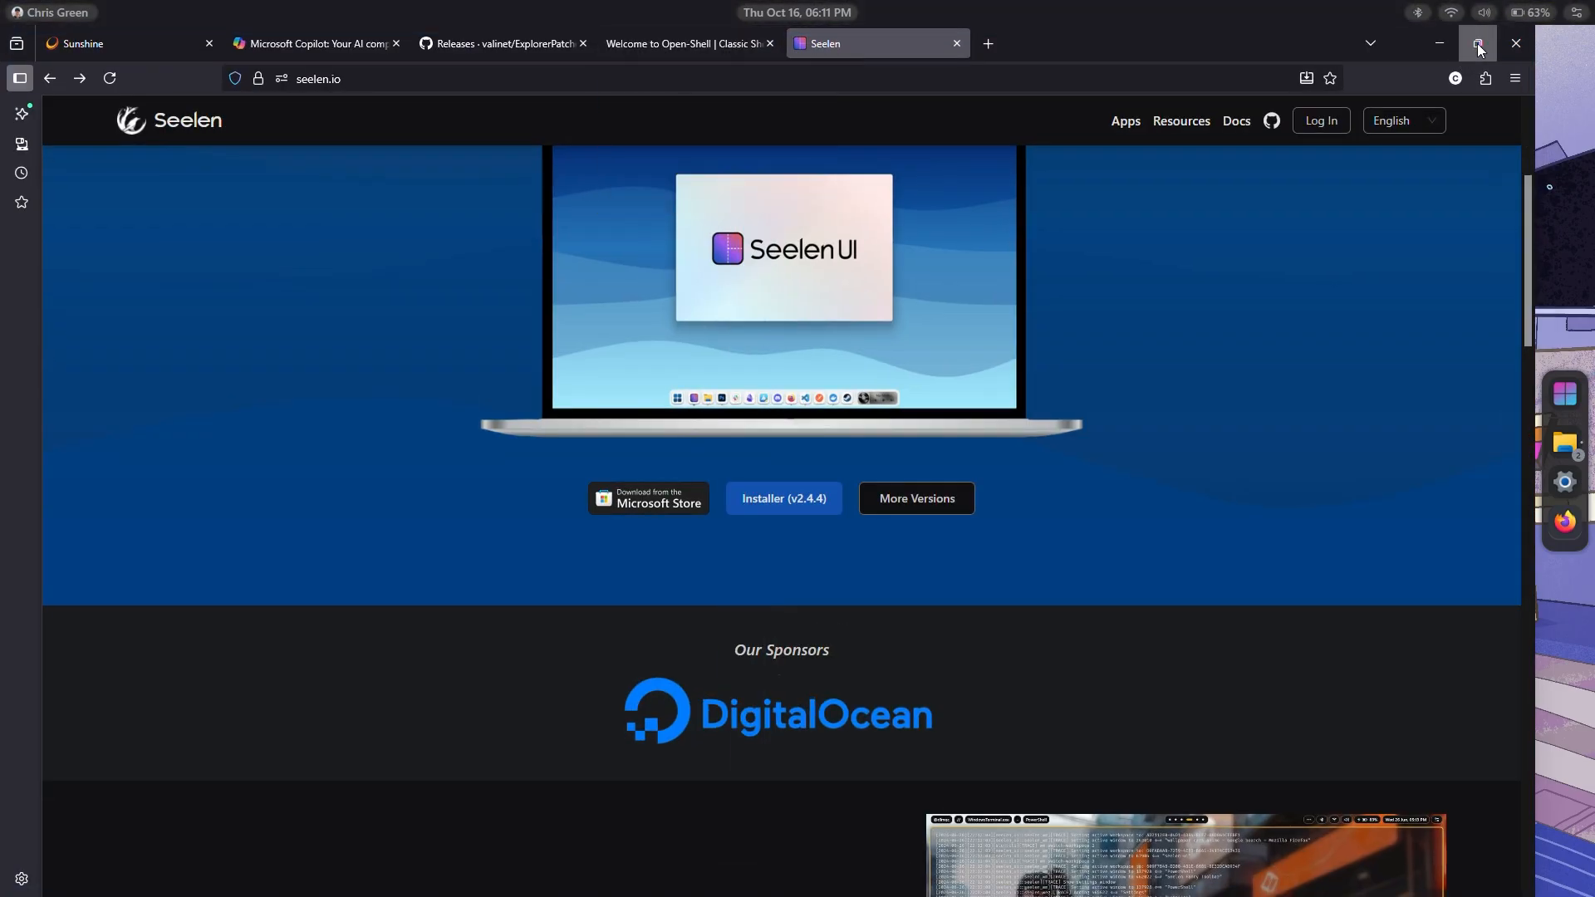
click(1478, 45)
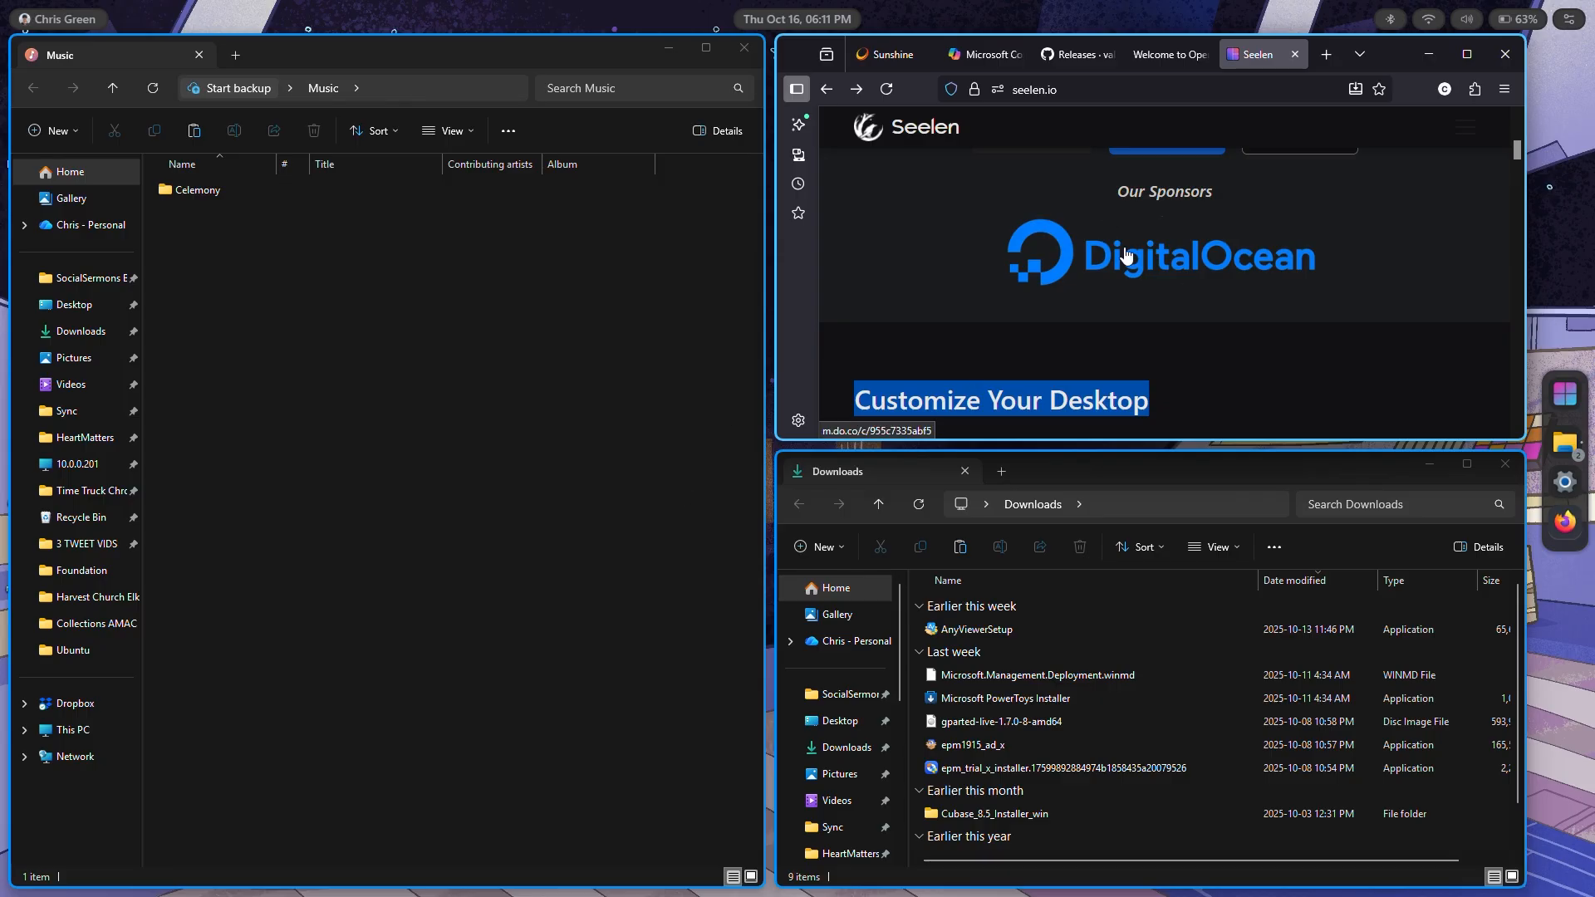
- Examine the toolbar's volume controls, quick settings and user menu with its folder and power options
click(1570, 451)
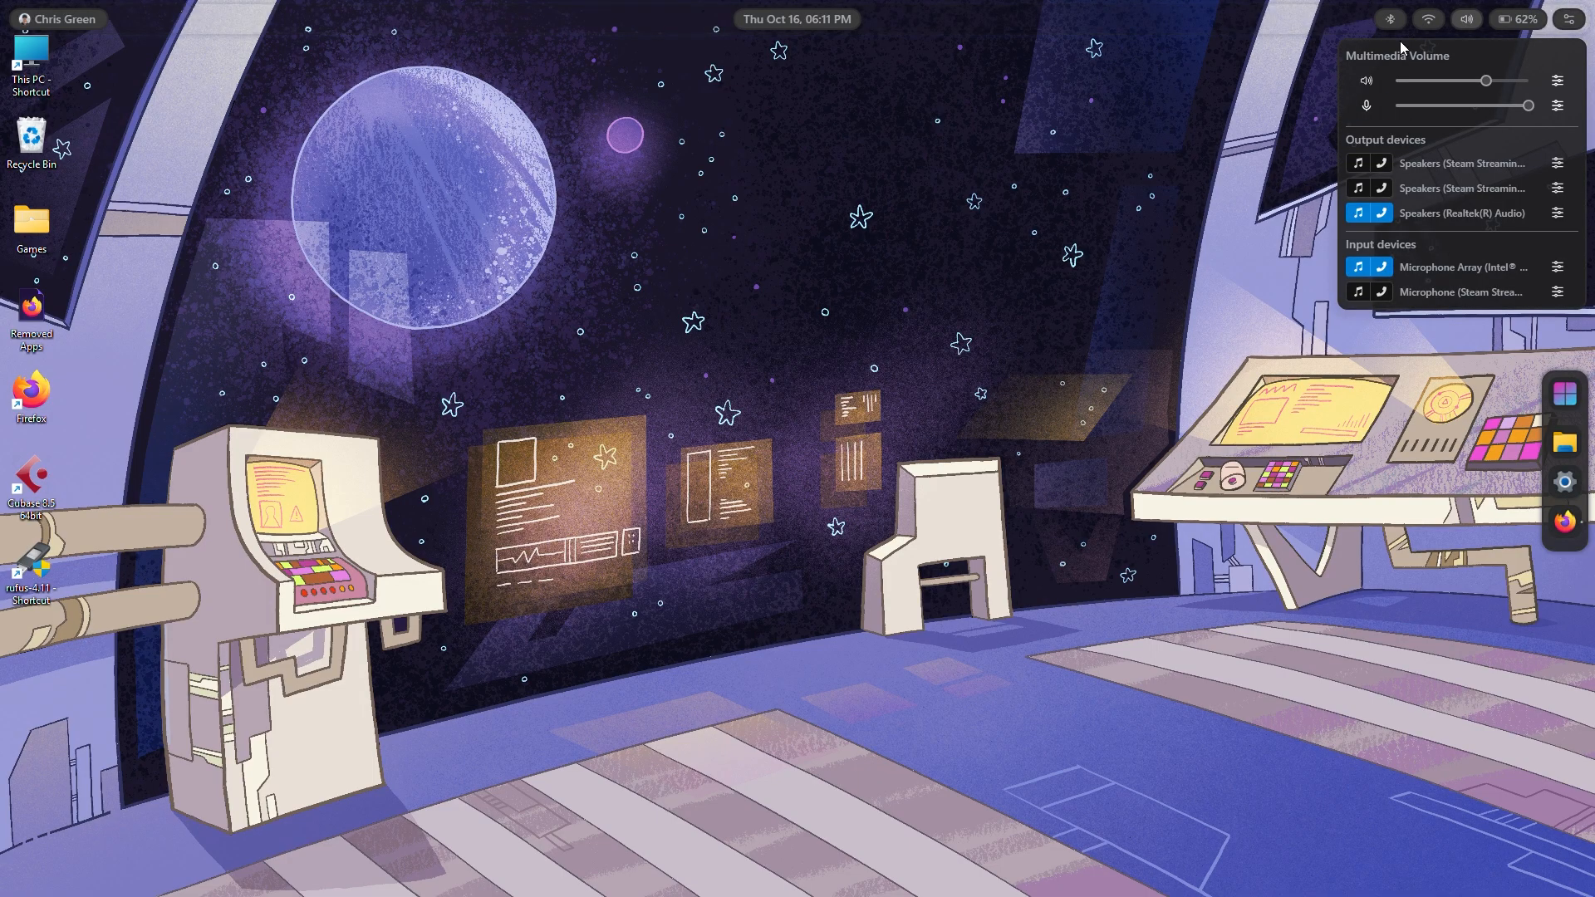
click(1569, 20)
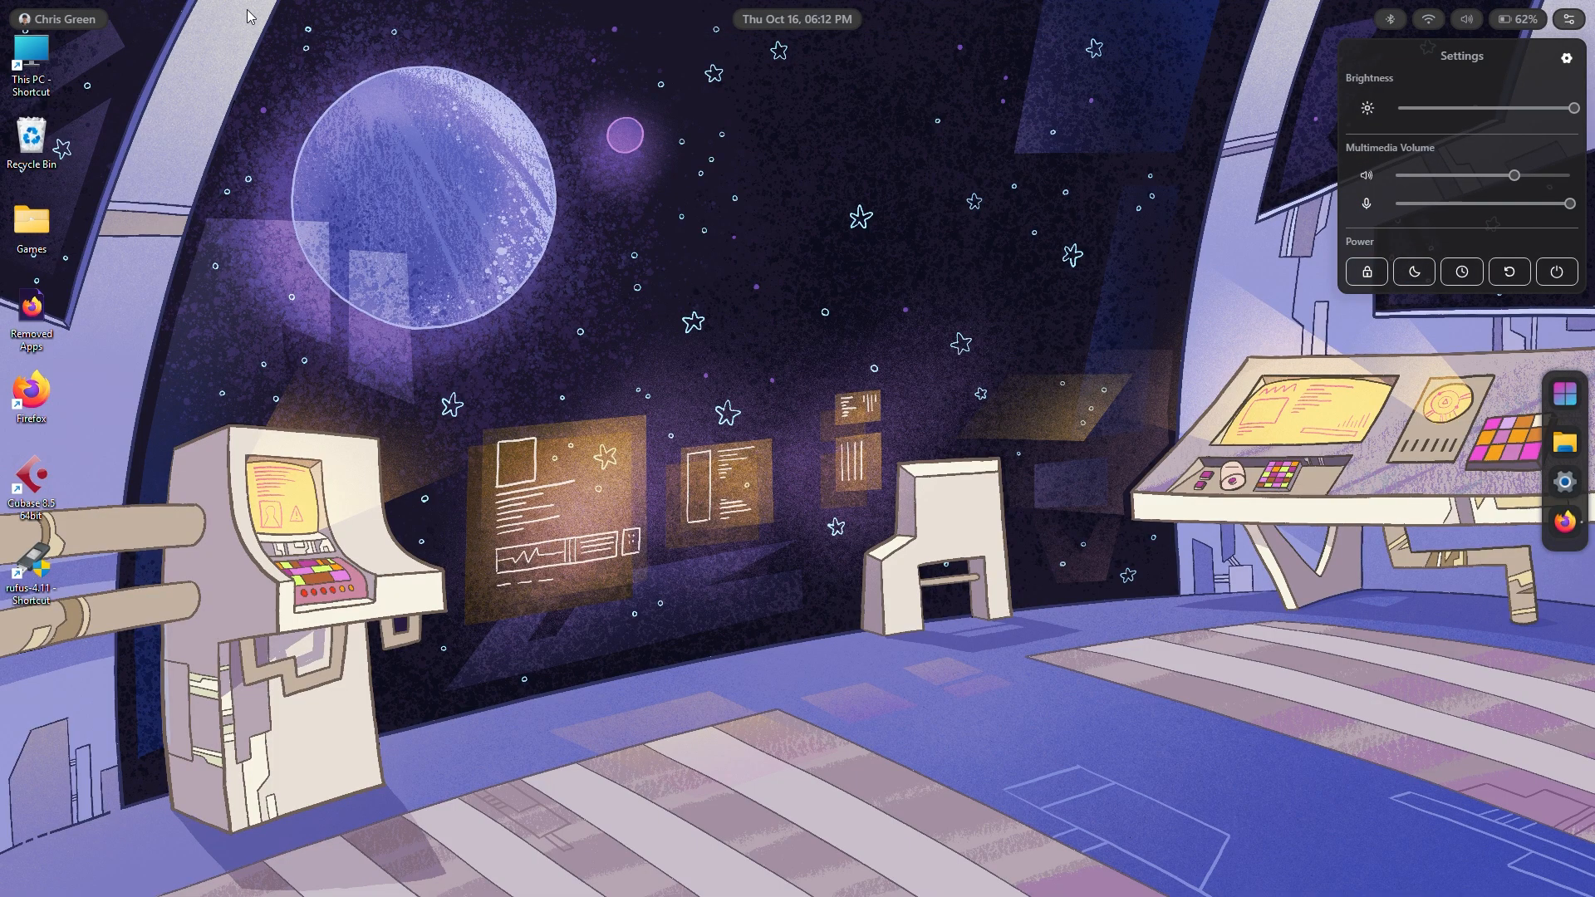
click(63, 19)
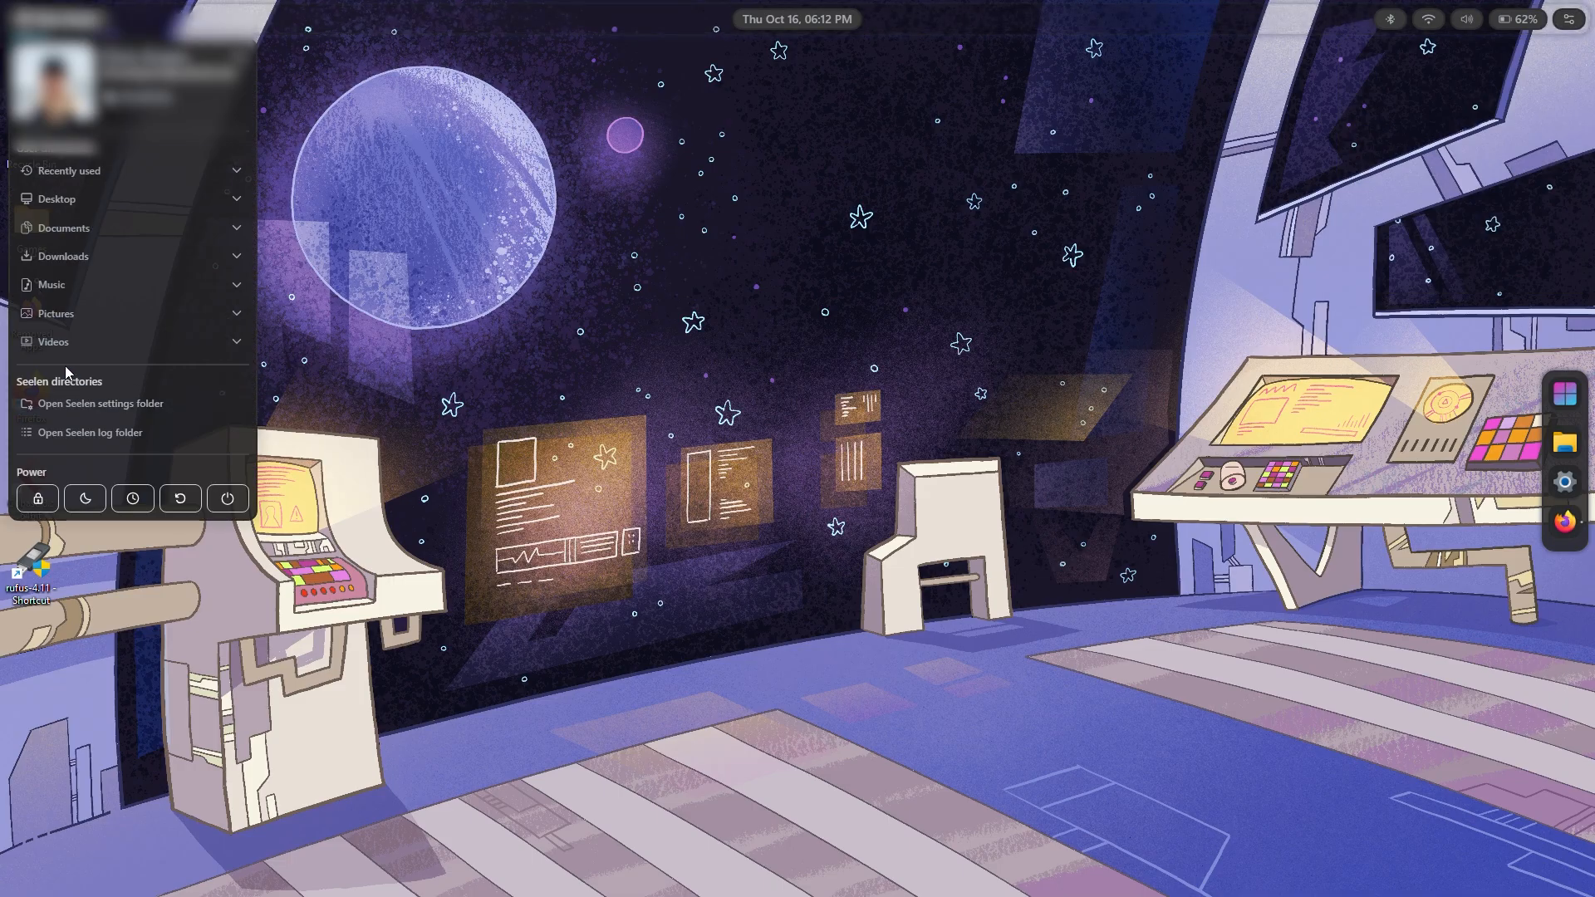
- Open Seelen UI's App Settings from the quick settings and show the Dock/Taskbar page
click(1569, 18)
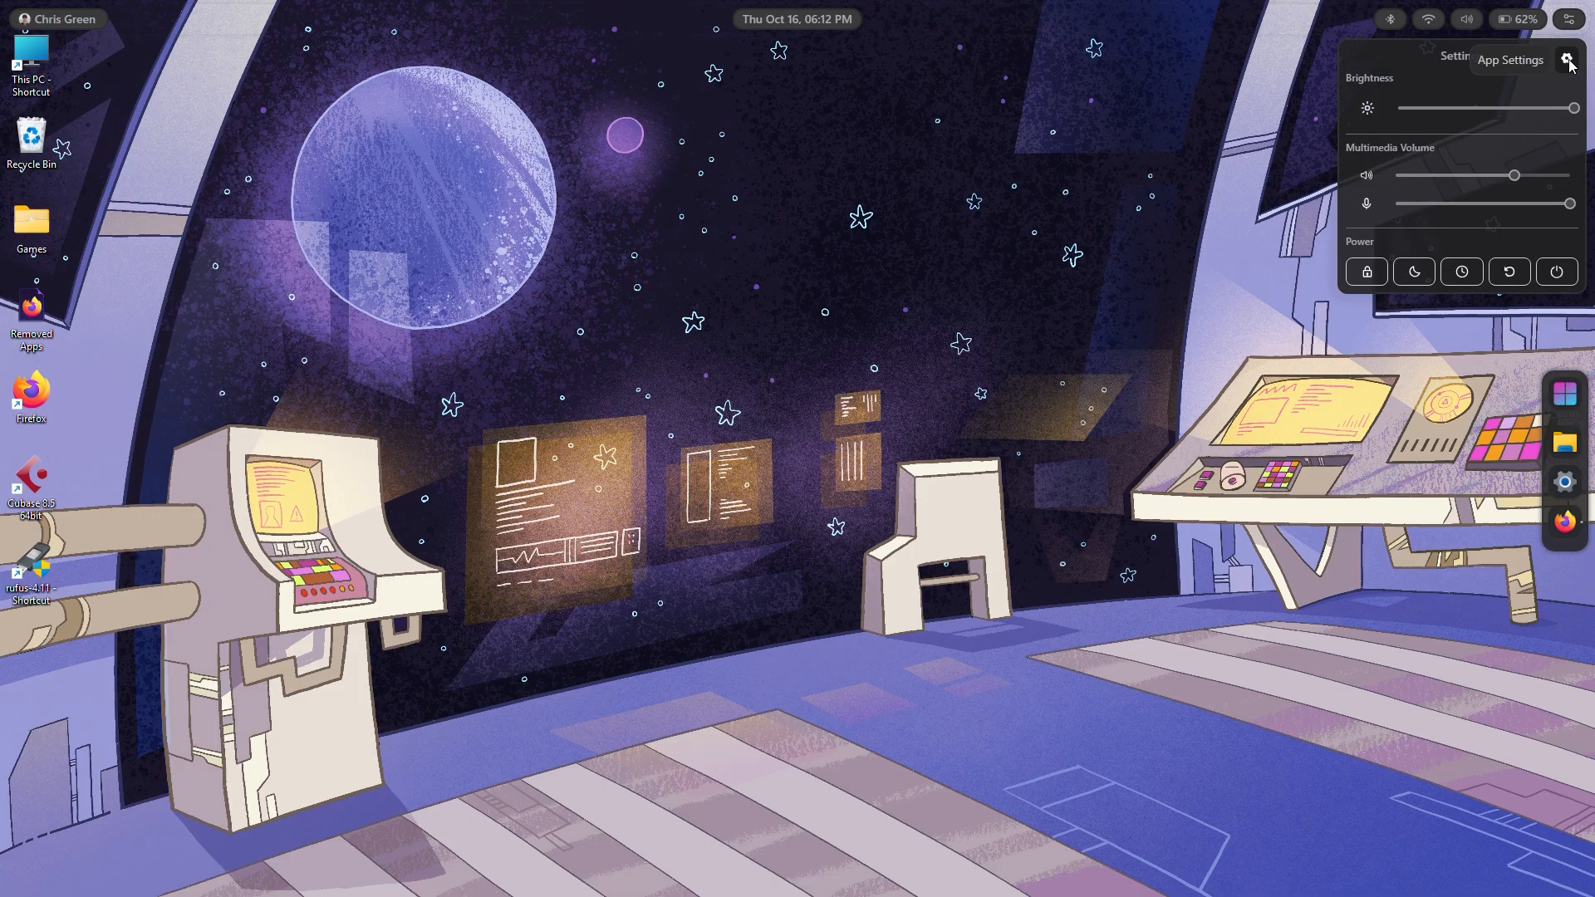
click(1567, 56)
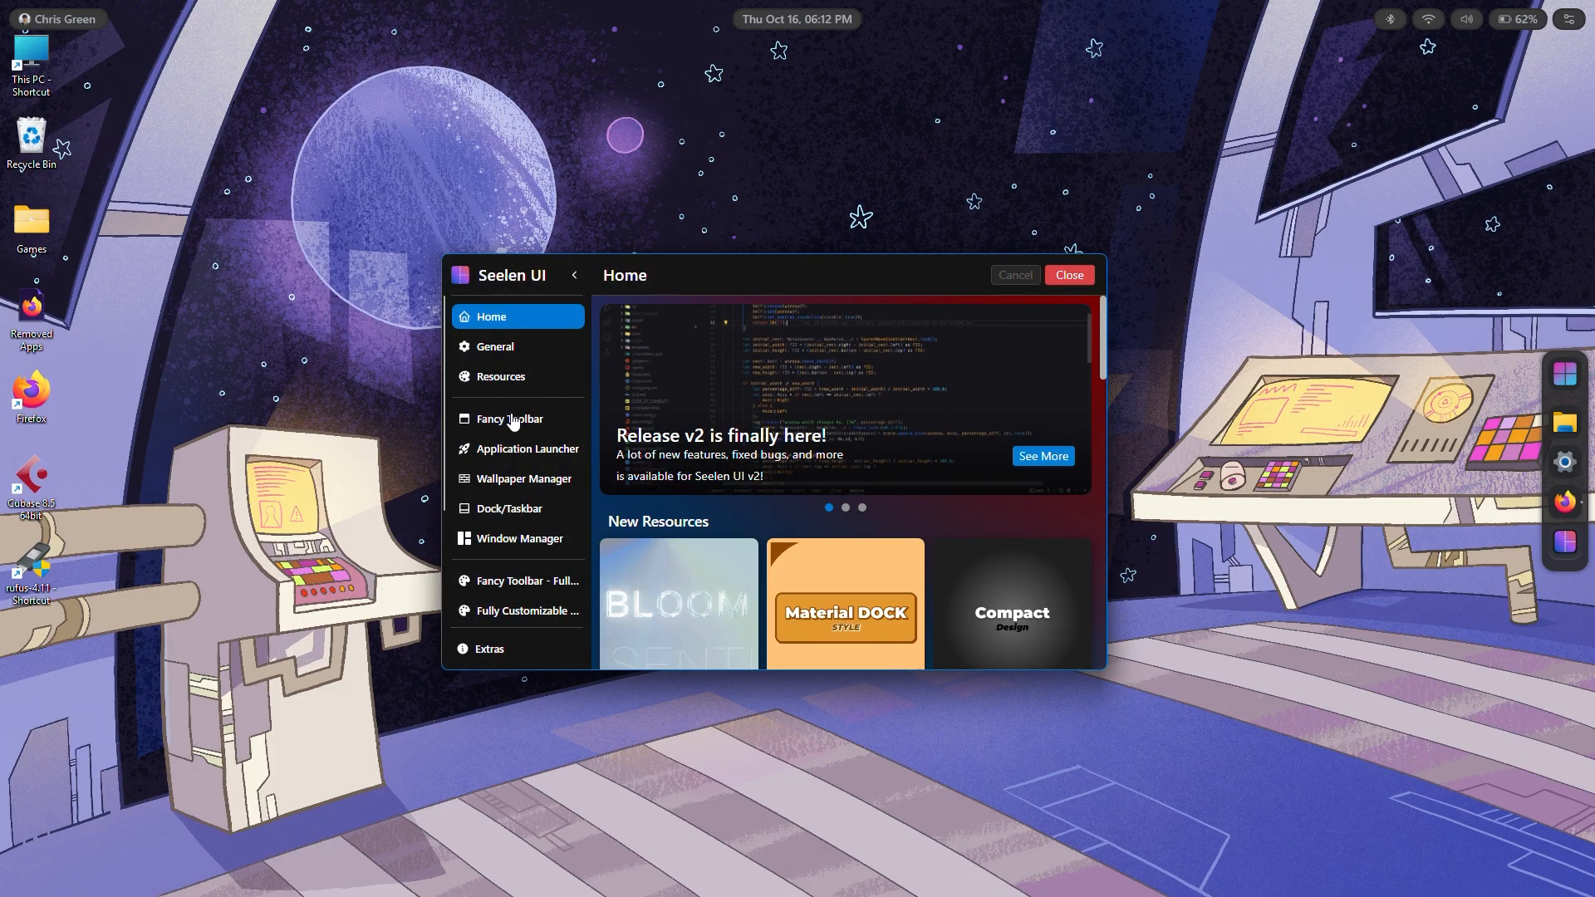
click(527, 508)
- Set the dock's item size to 100 and save the change
scroll(895, 411, down, 5)
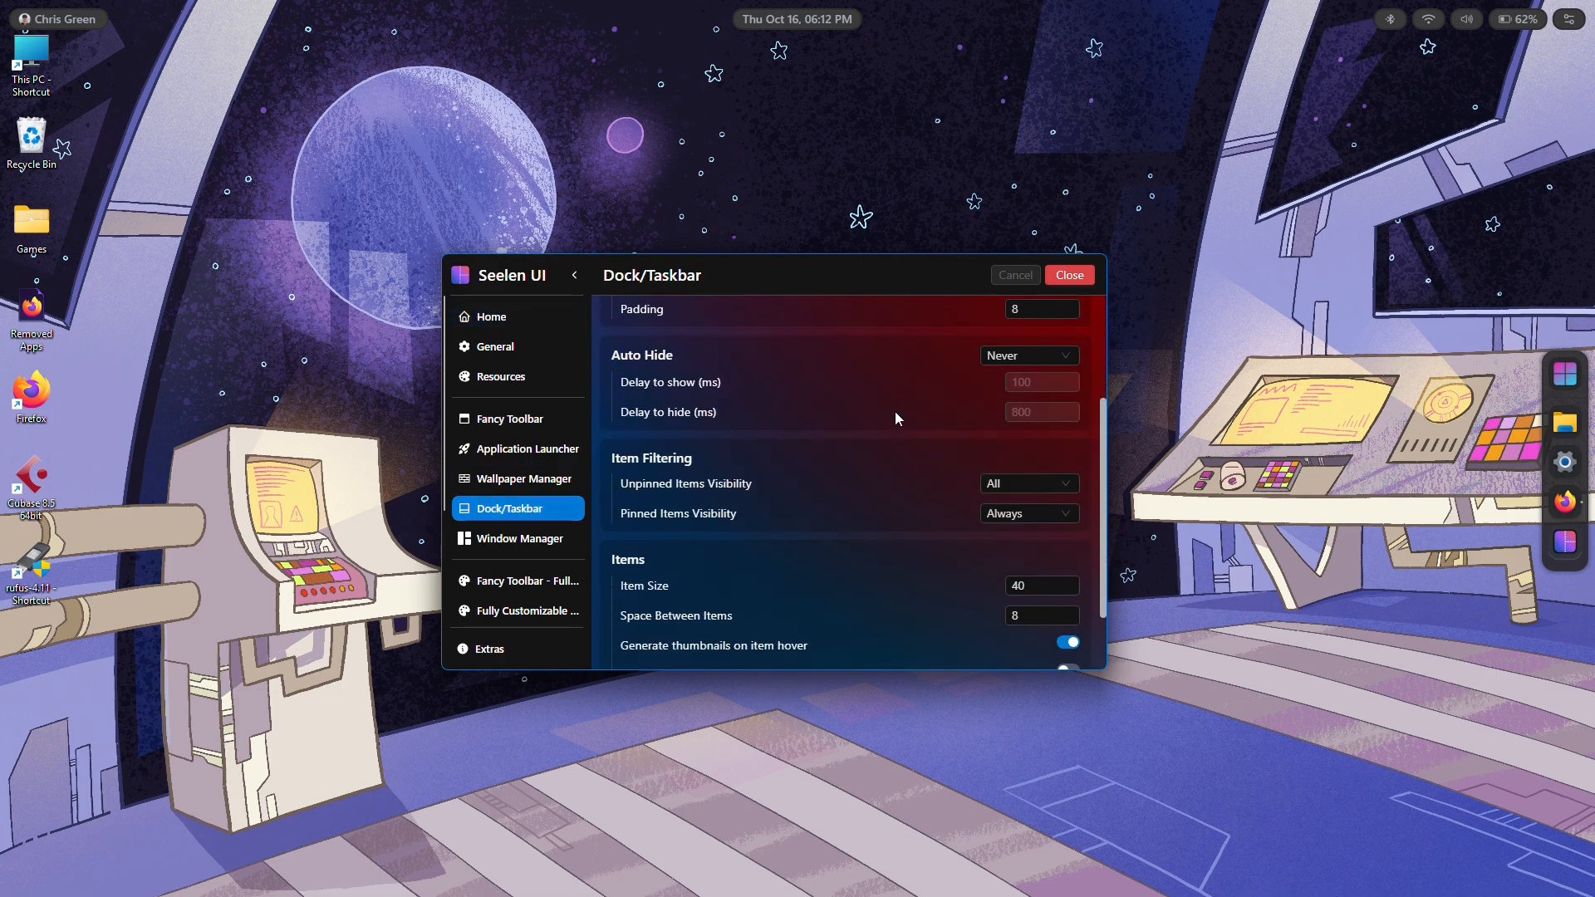
scroll(894, 412, up, 1)
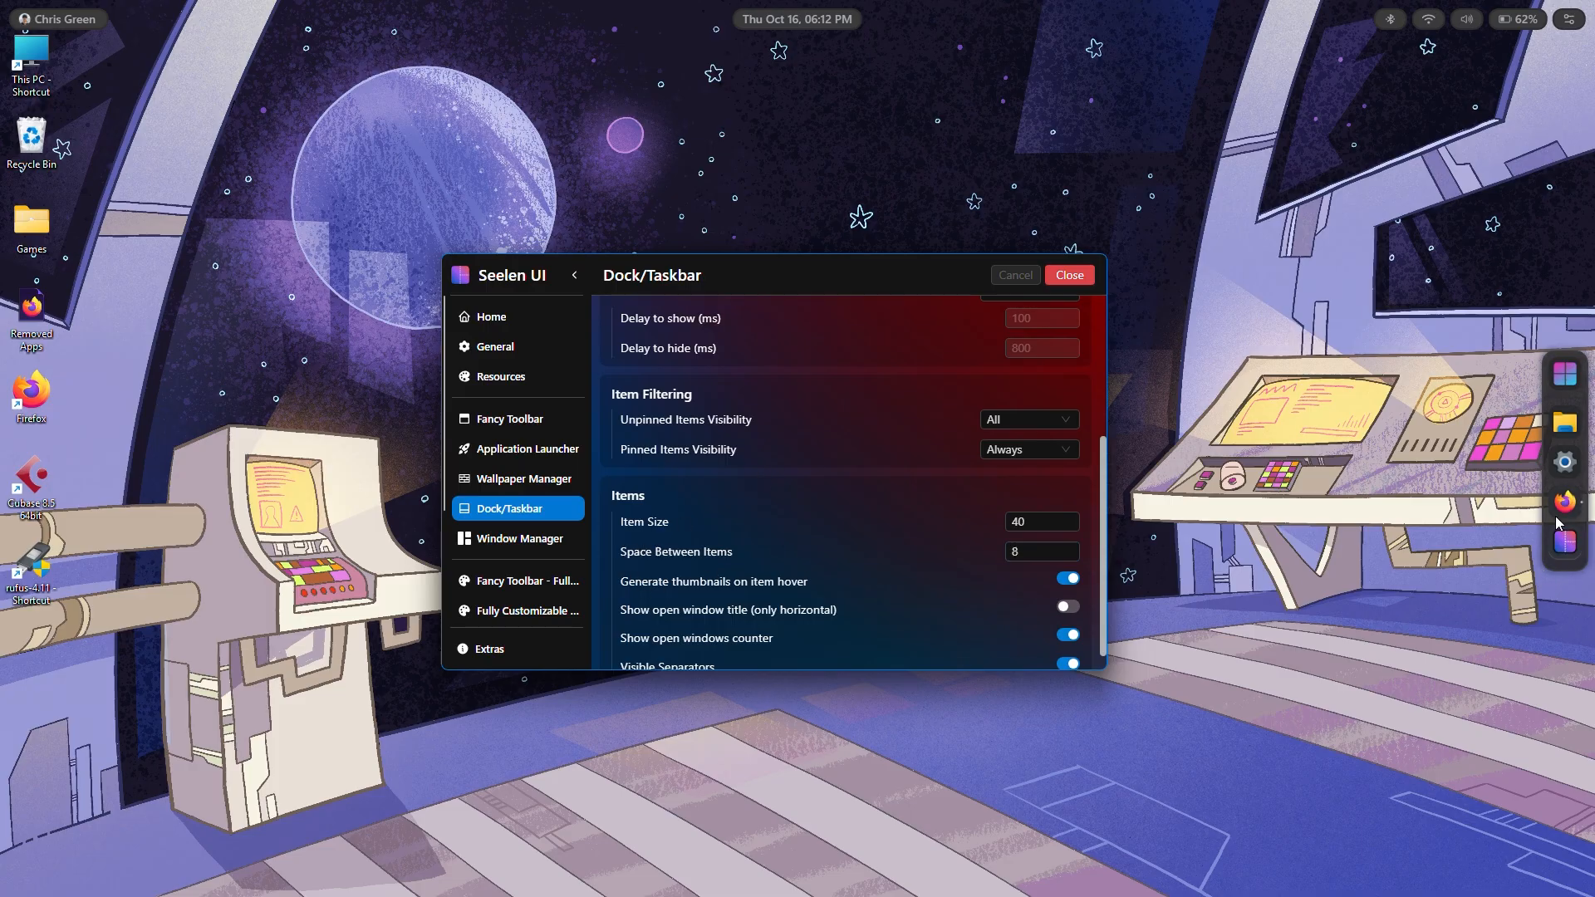
scroll(977, 489, down, 1)
scroll(975, 482, down, 1)
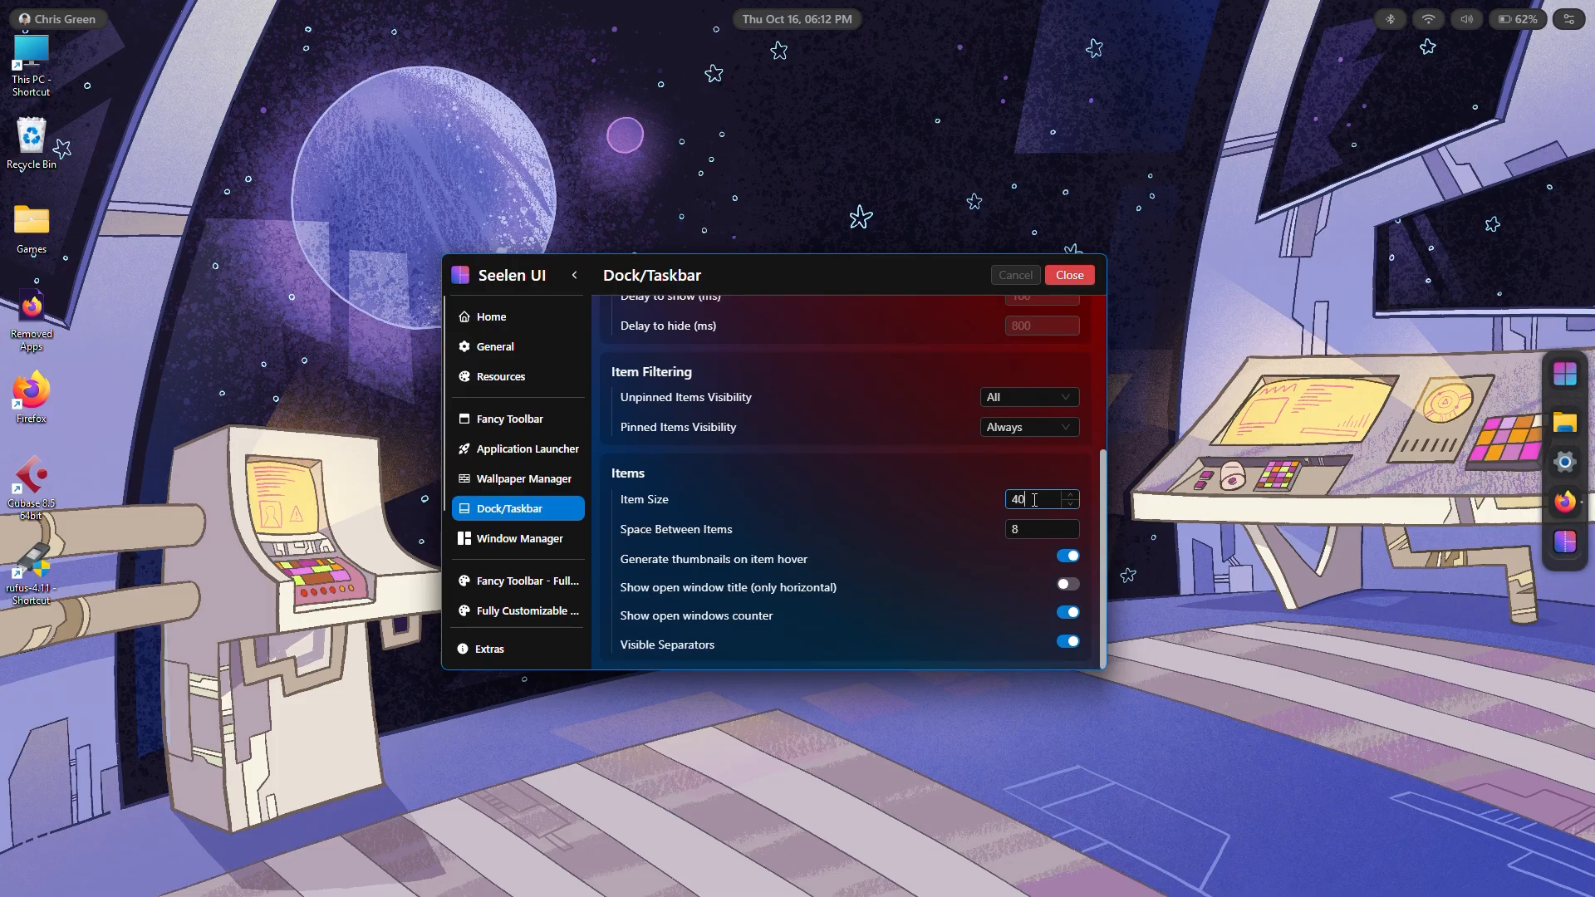
key(BackSpace)
key(BackSpace)
text(1000)
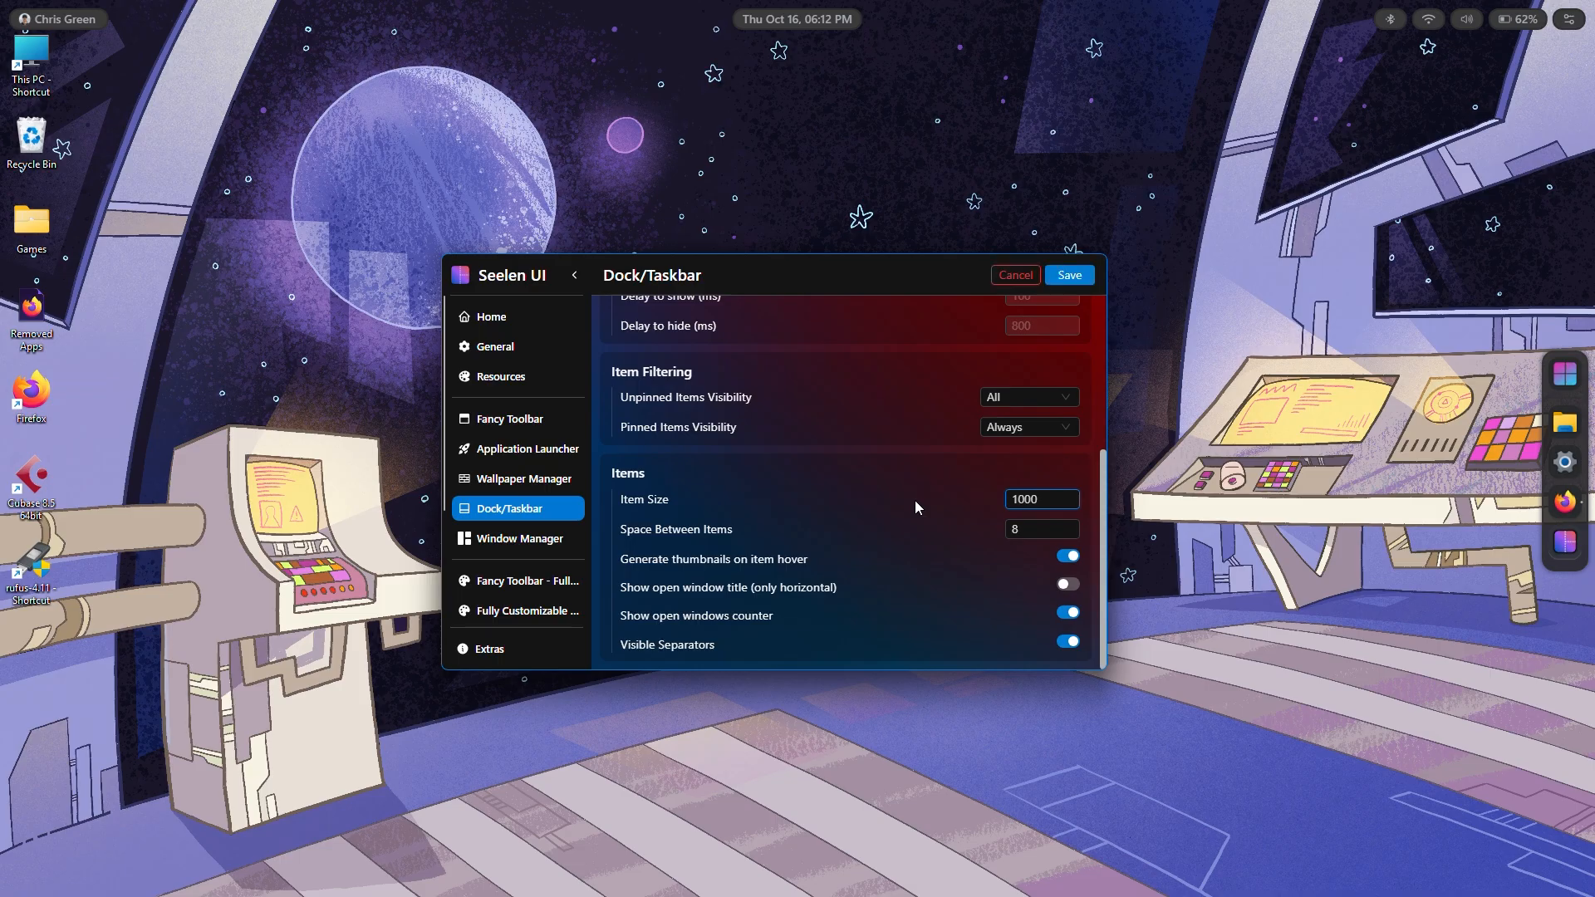
key(BackSpace)
click(894, 443)
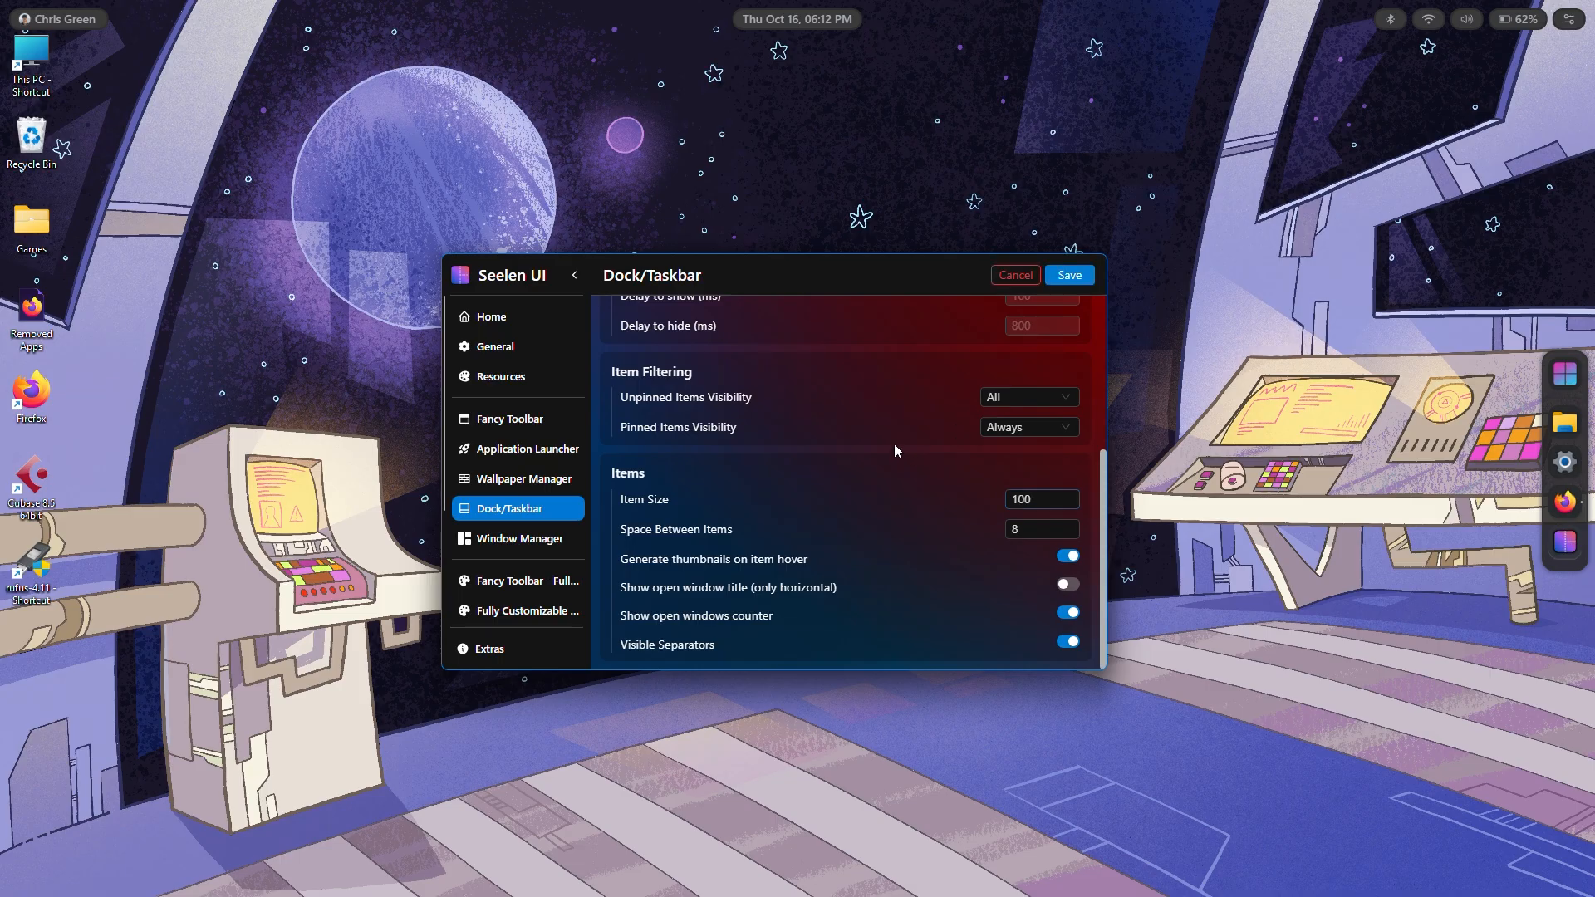
click(1065, 276)
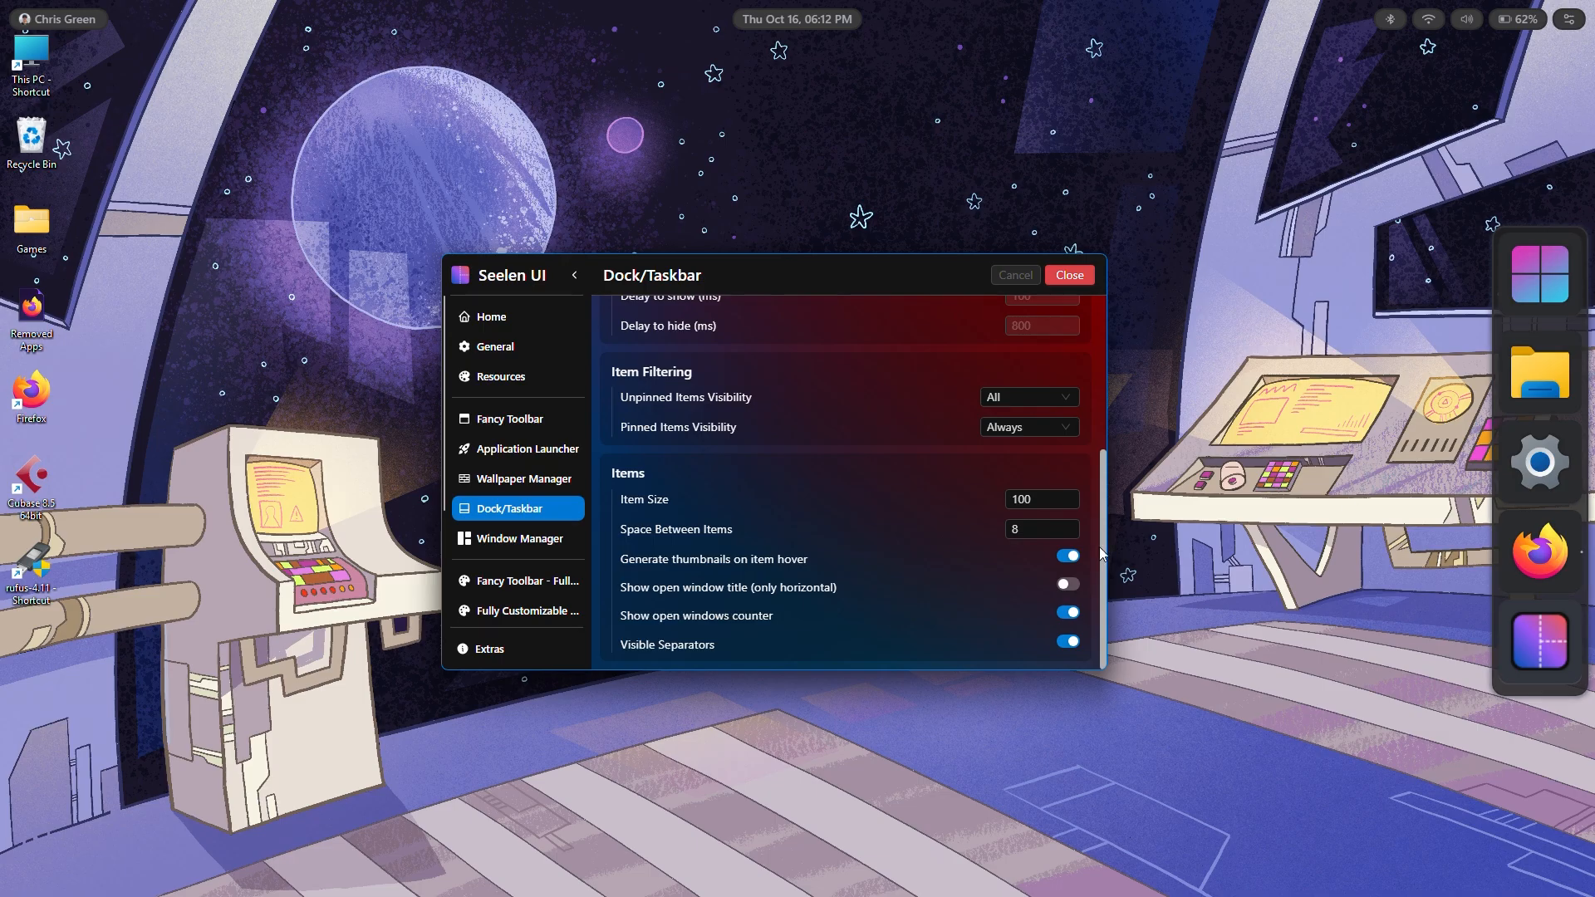
- Set the dock's item size to 40 and the space between items to 40, and save
double_click(1041, 493)
text(40)
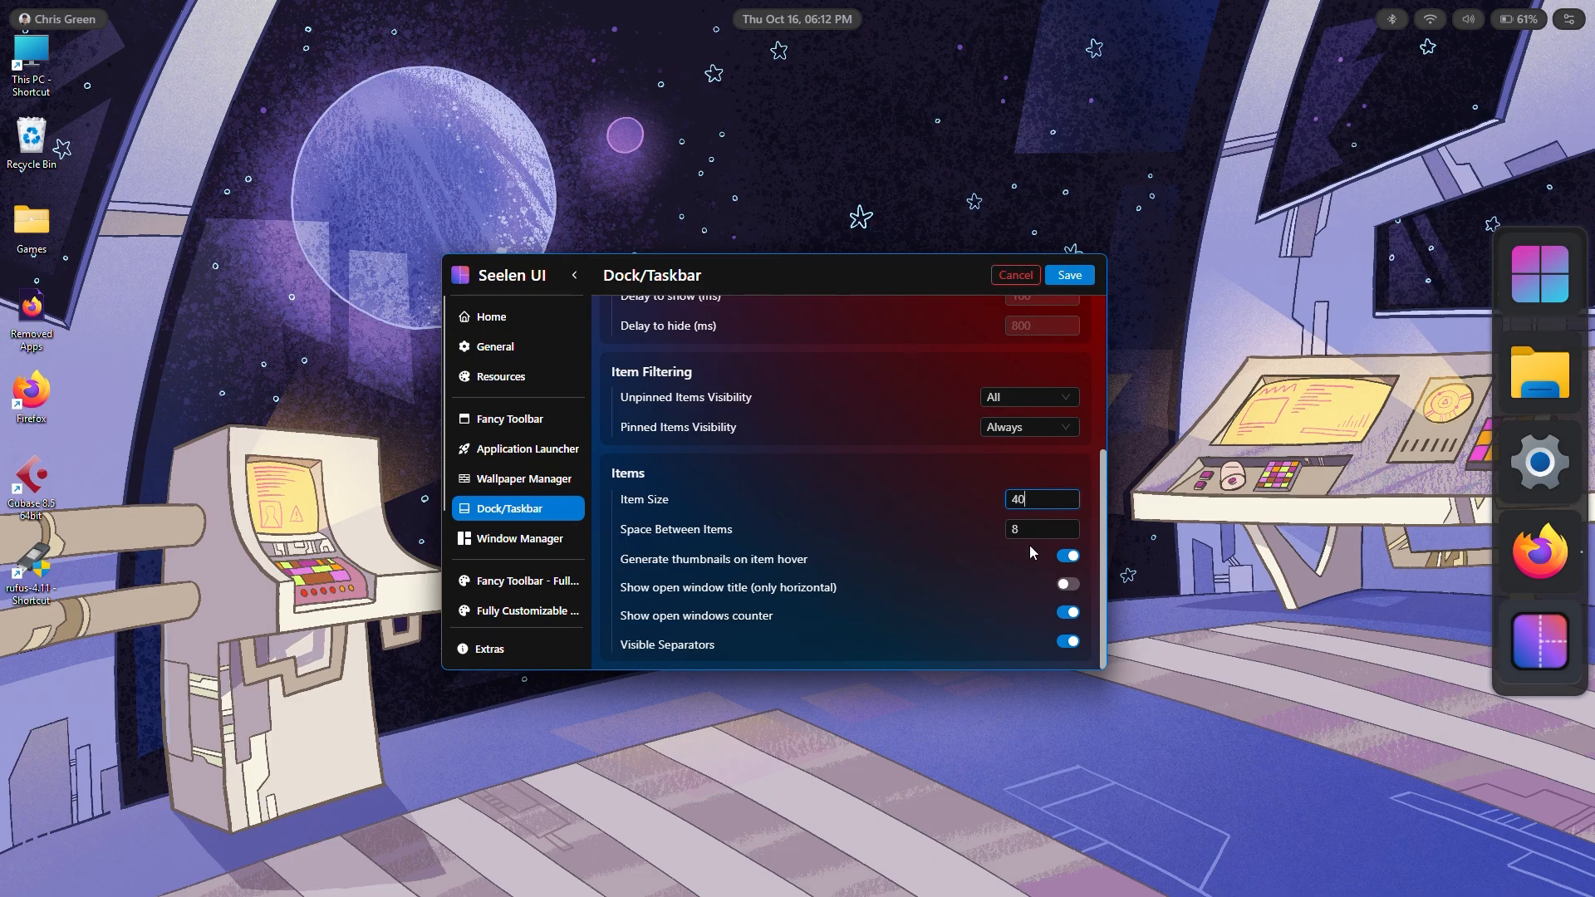
key(Tab)
text(40)
click(1071, 276)
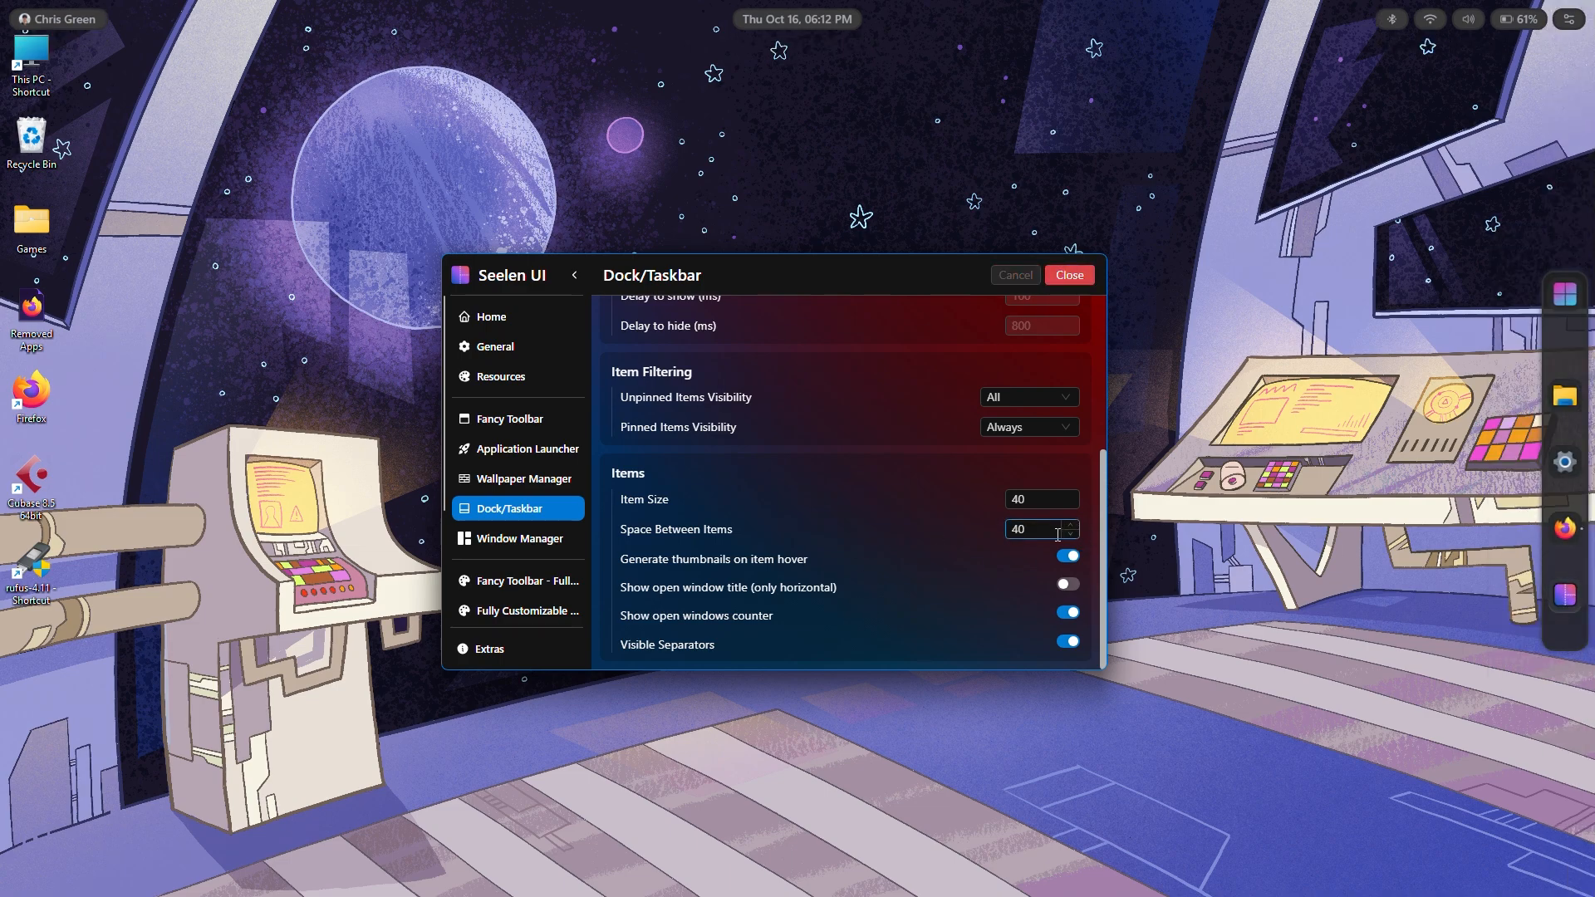
- Set the space between dock items to 8 and save the change
drag(1056, 532, 836, 491)
text(8)
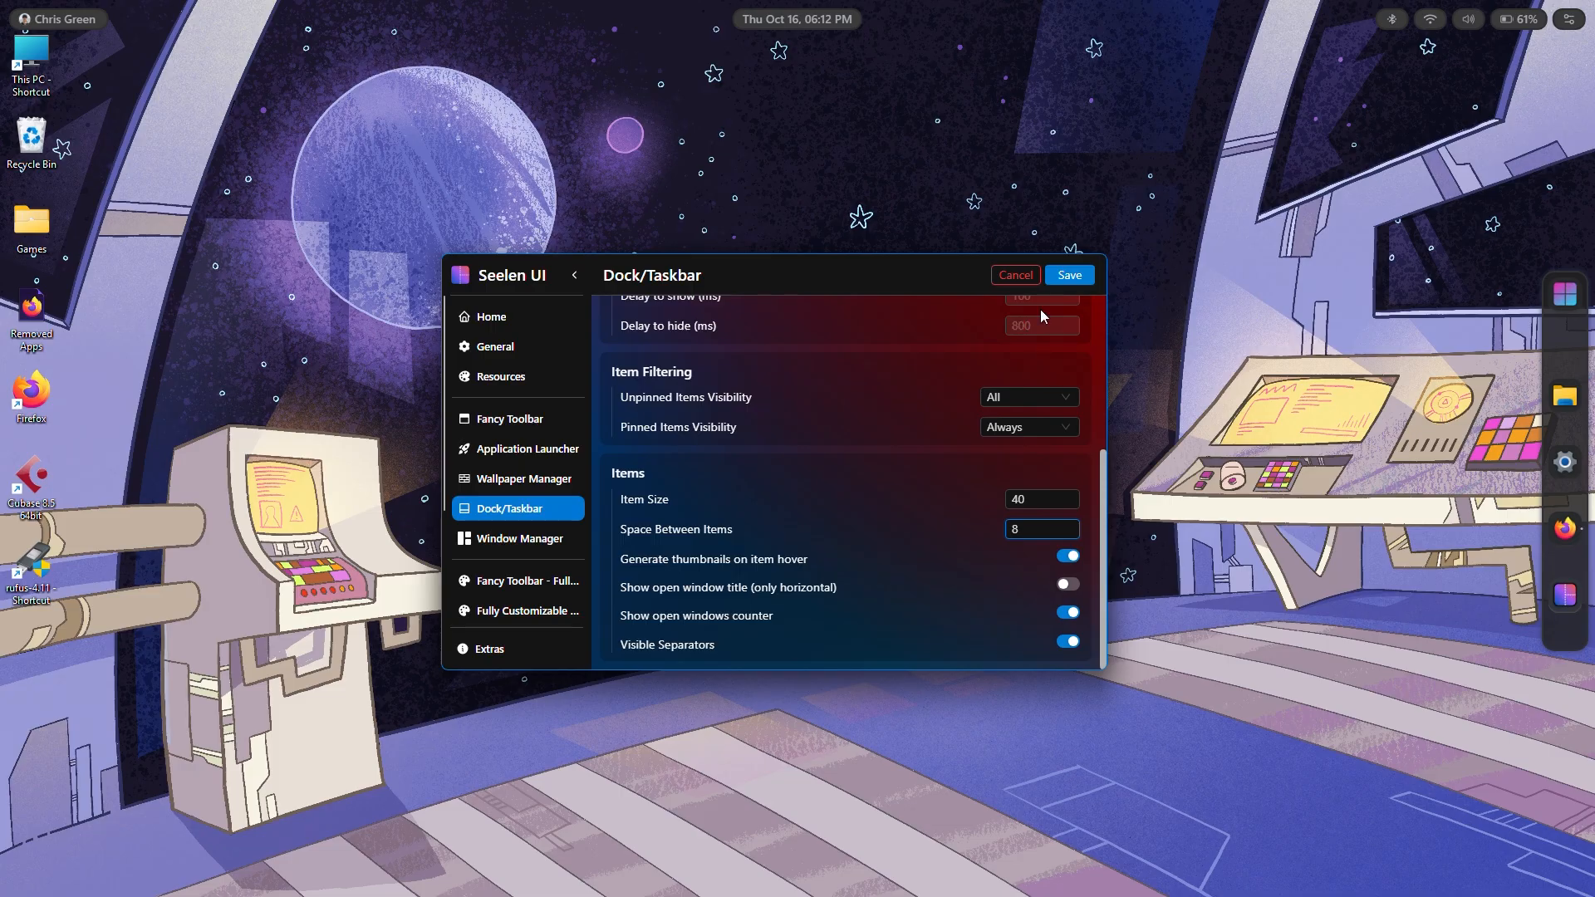
click(1069, 276)
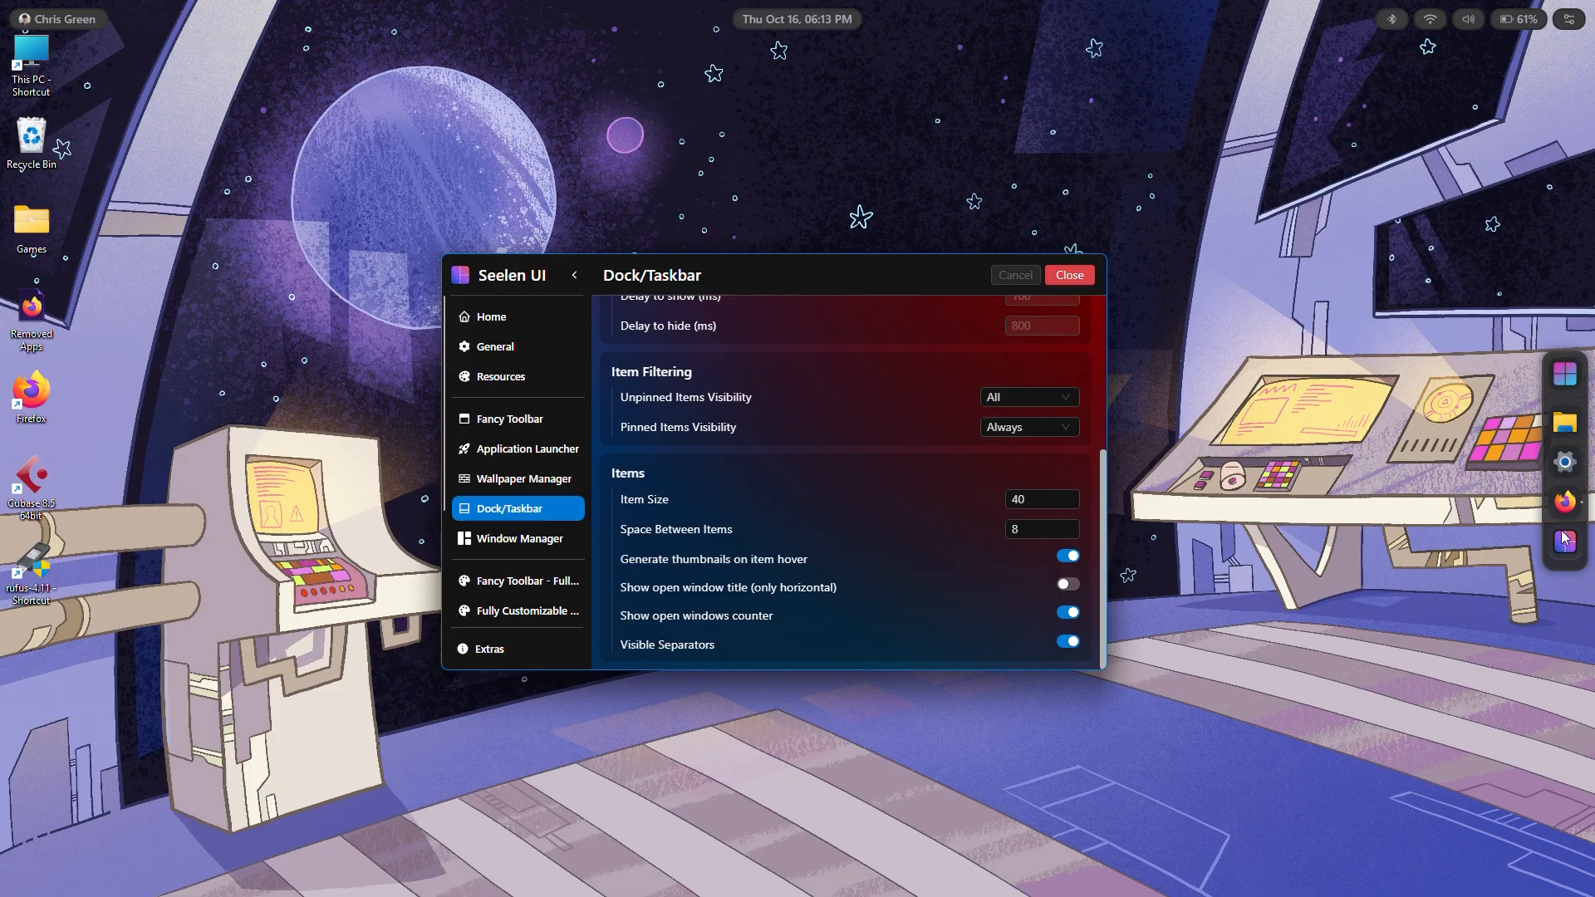
- Try the dock at the bottom and top edges of the desktop, saving each position
mouse_move(1569, 512)
scroll(829, 476, up, 3)
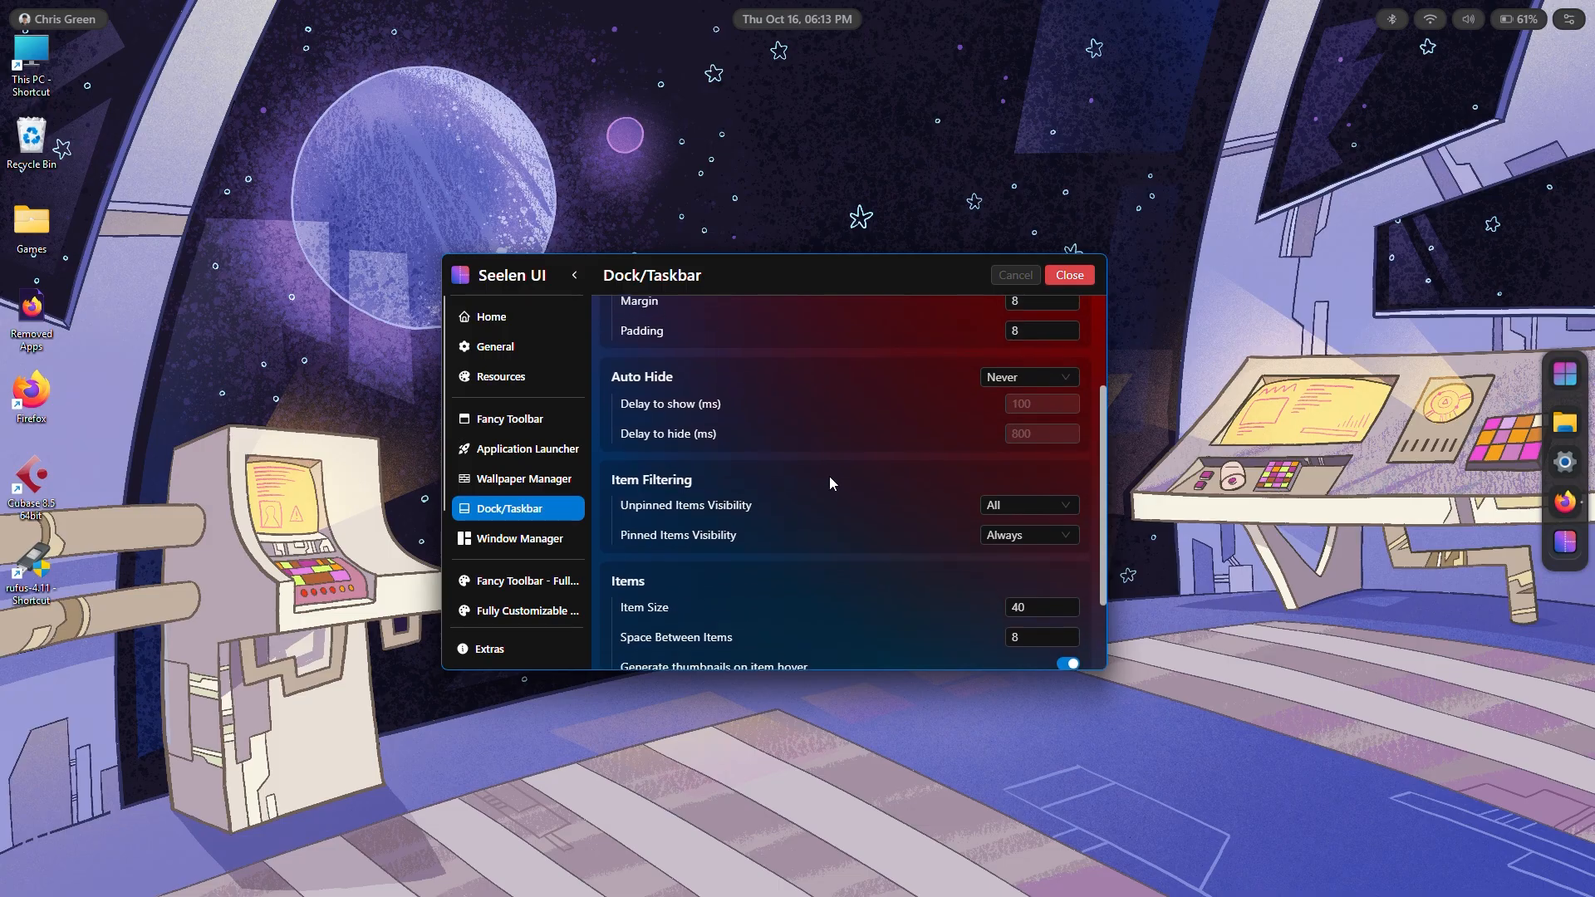
scroll(829, 476, up, 1)
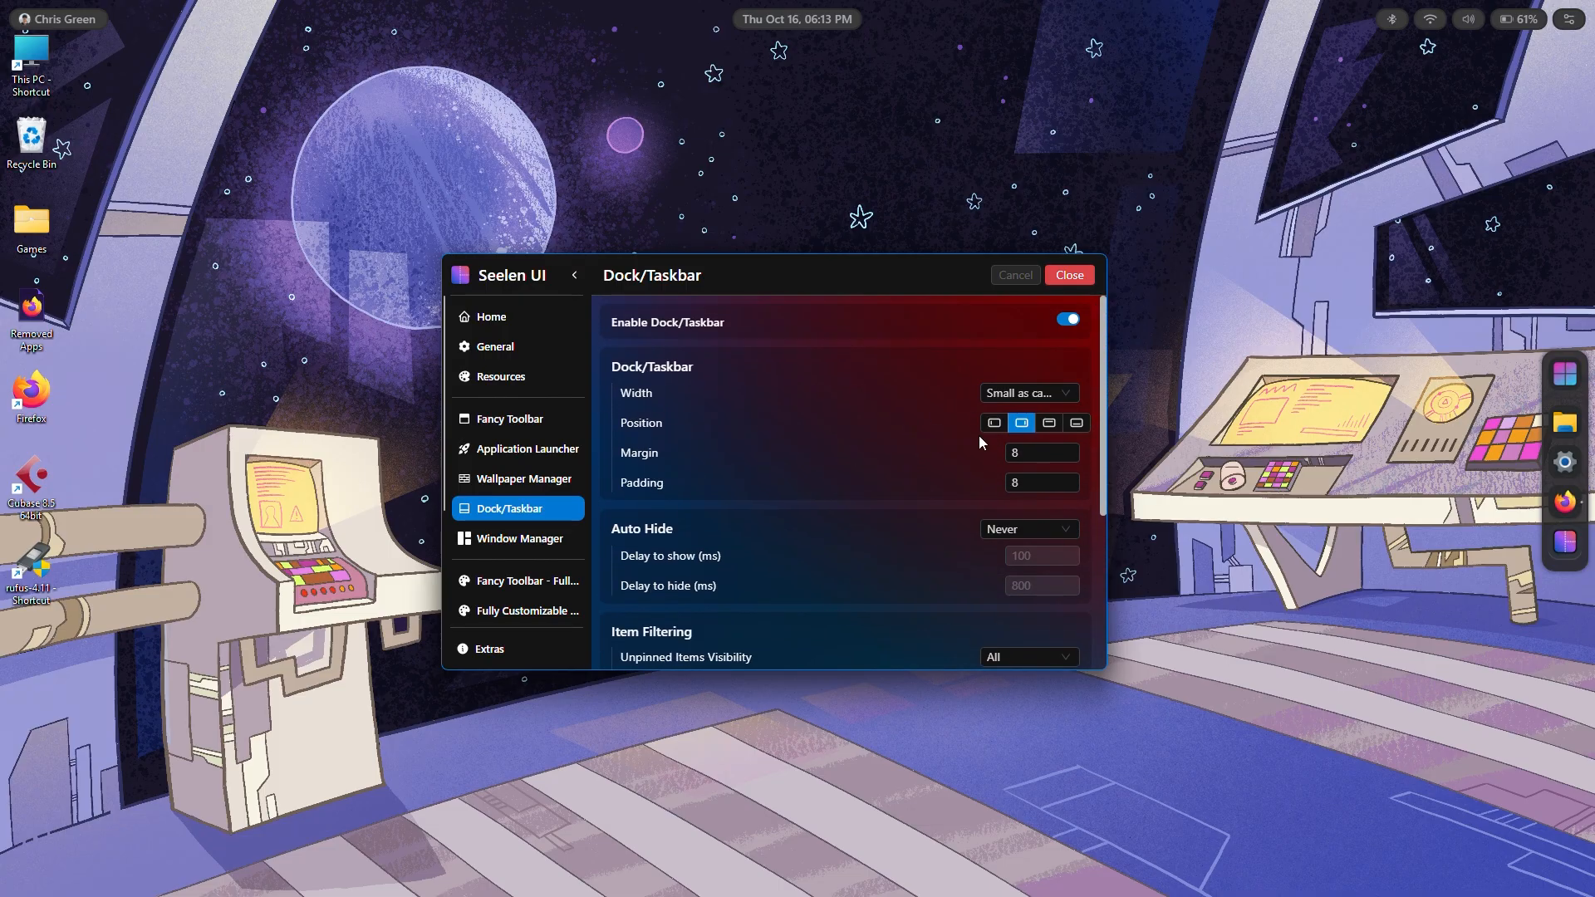
click(1075, 425)
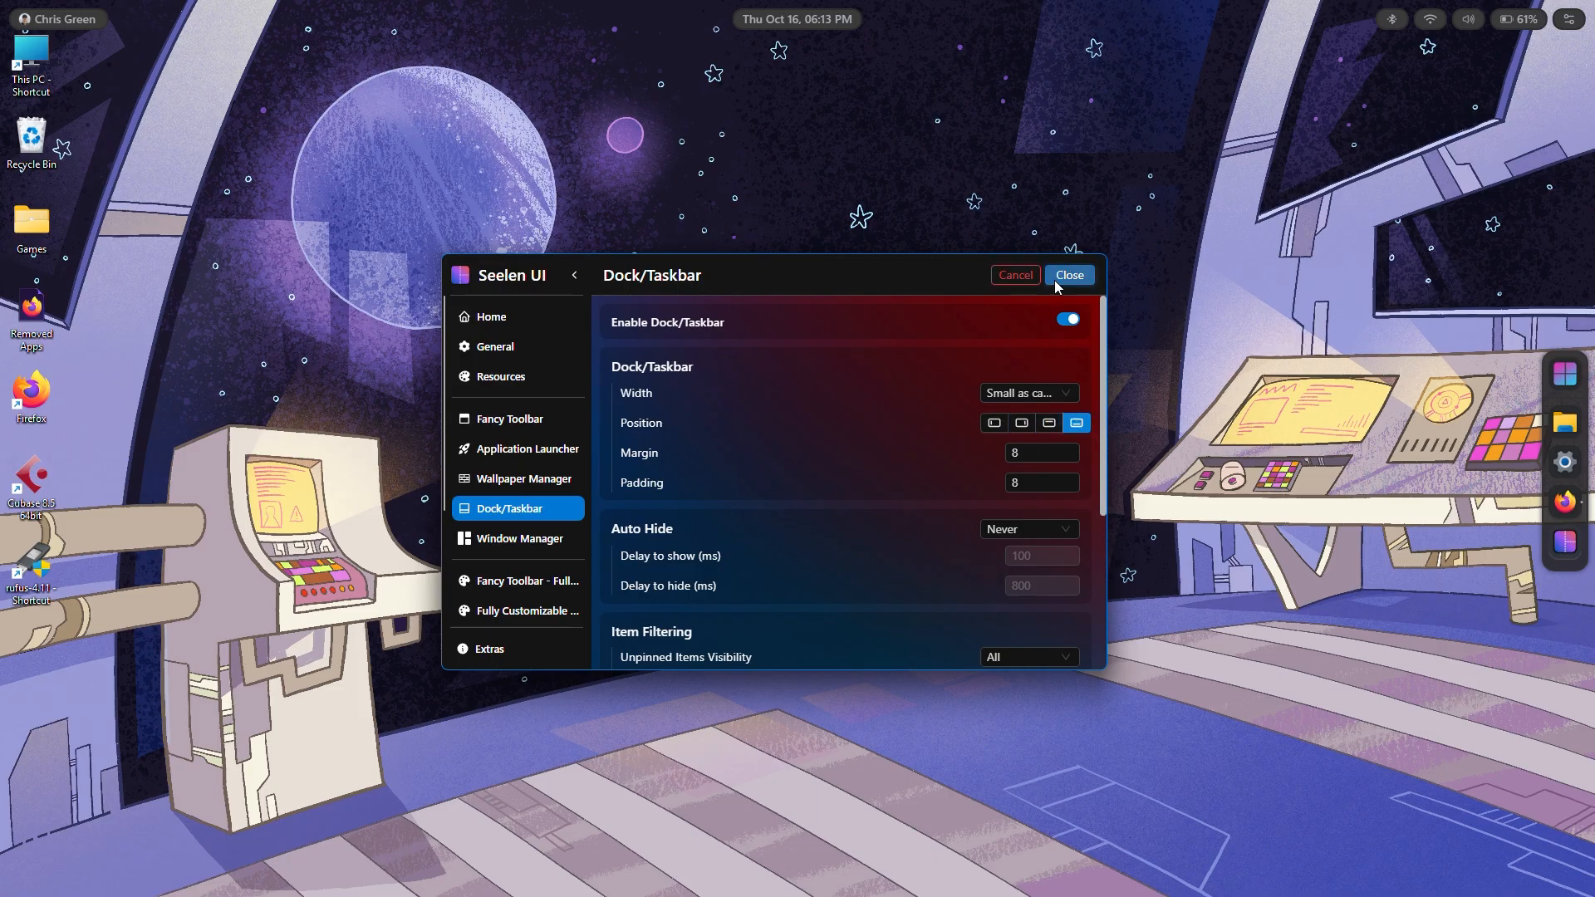
click(1054, 281)
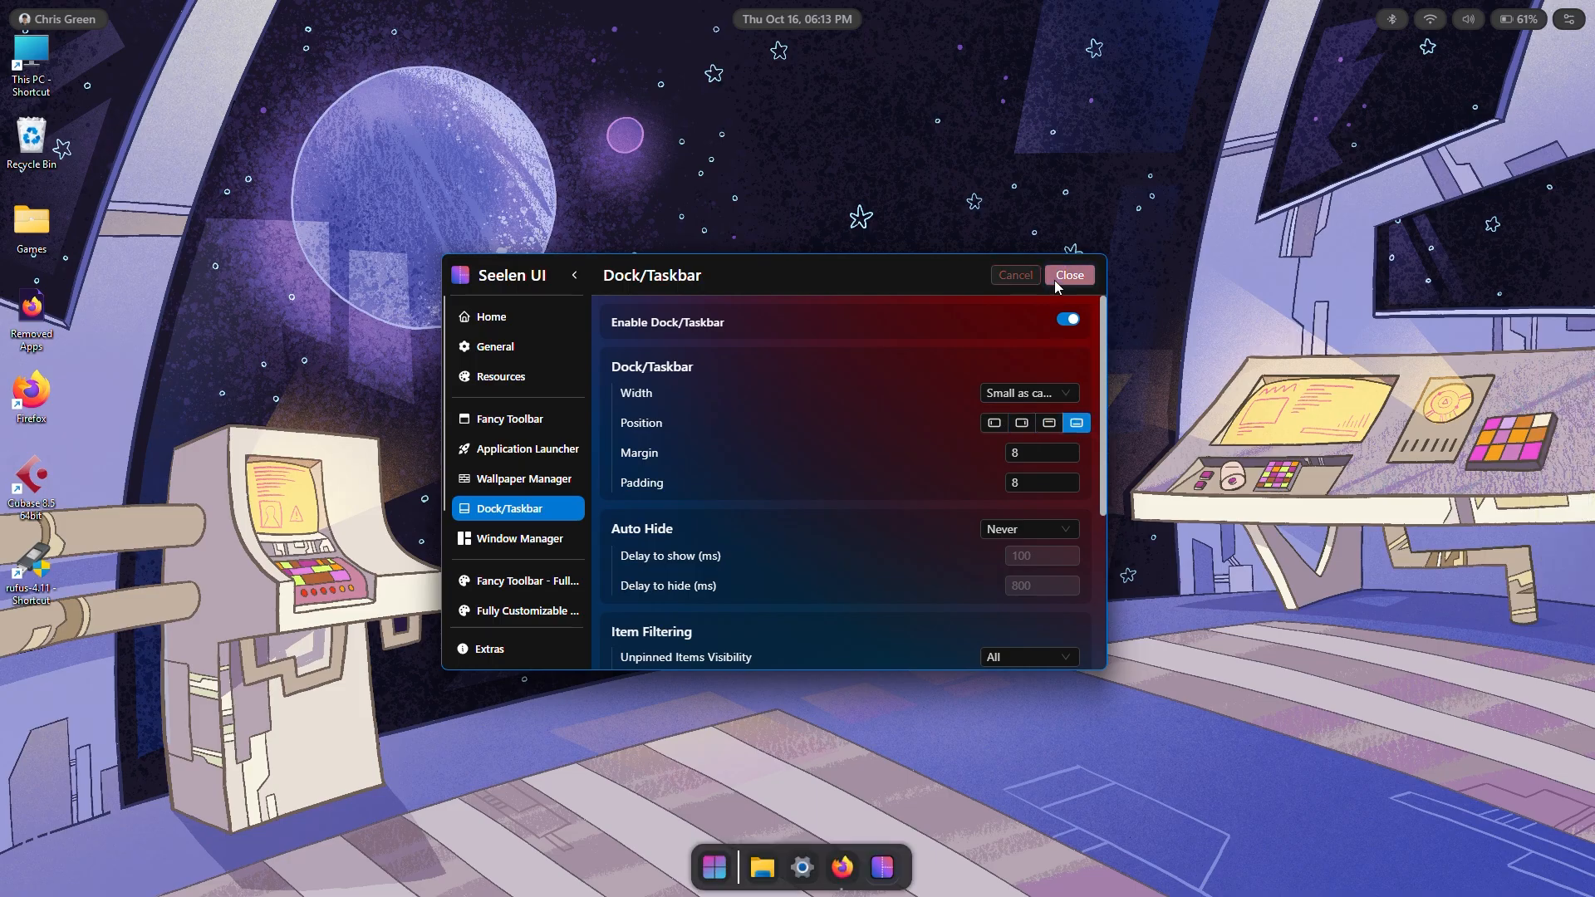
click(1043, 424)
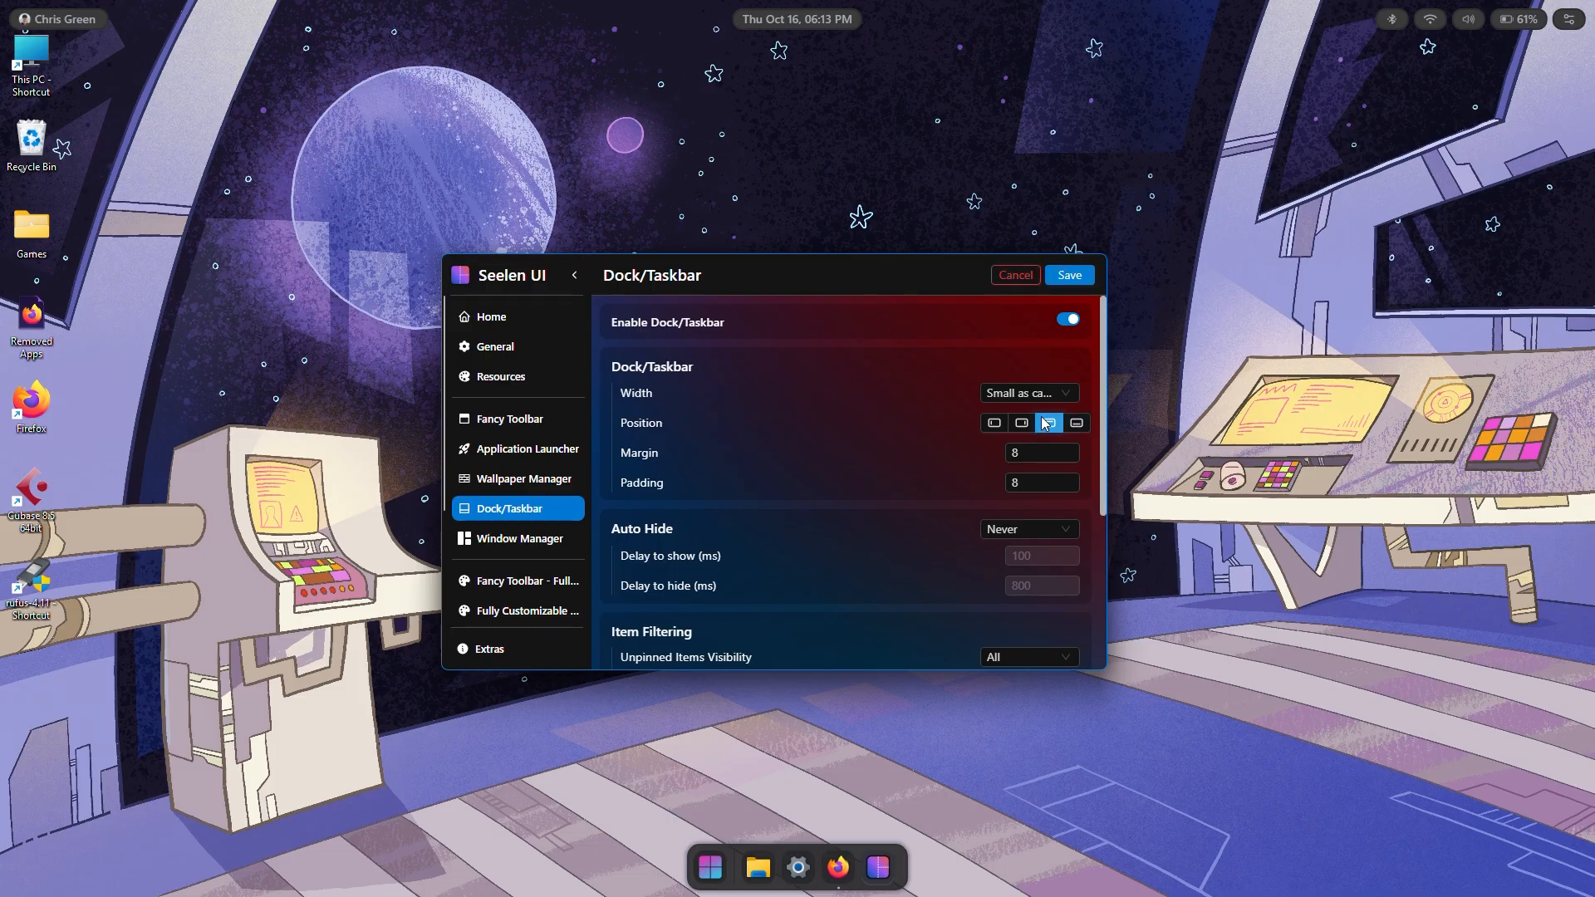
click(1061, 279)
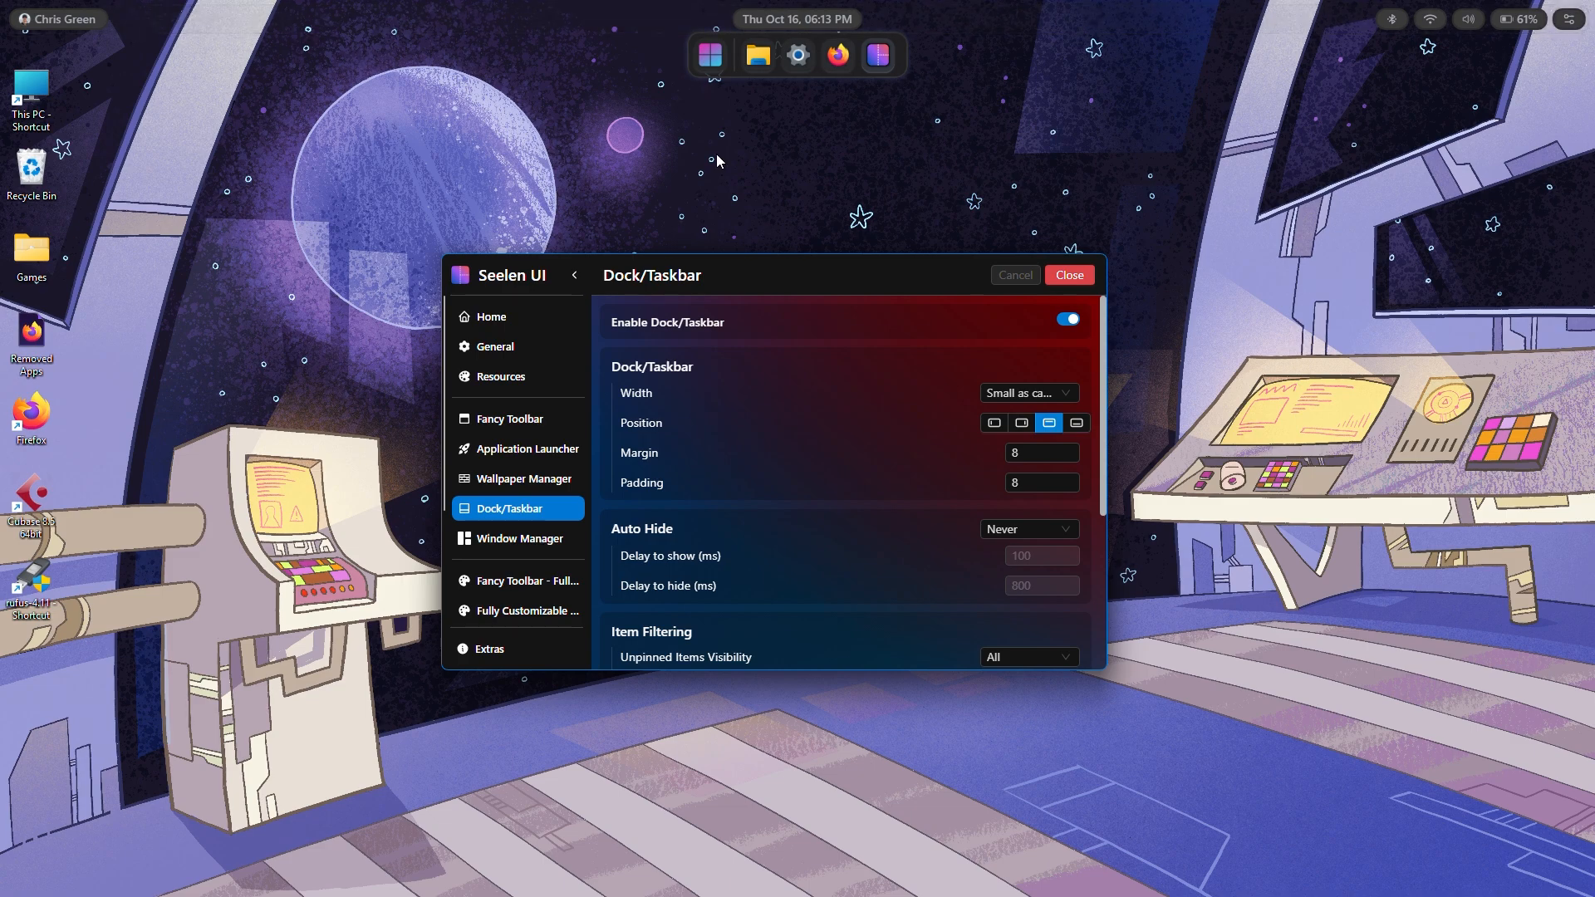
- Move the dock to the bottom edge, then back to the right edge of the desktop, saving each position
click(1076, 423)
click(1080, 275)
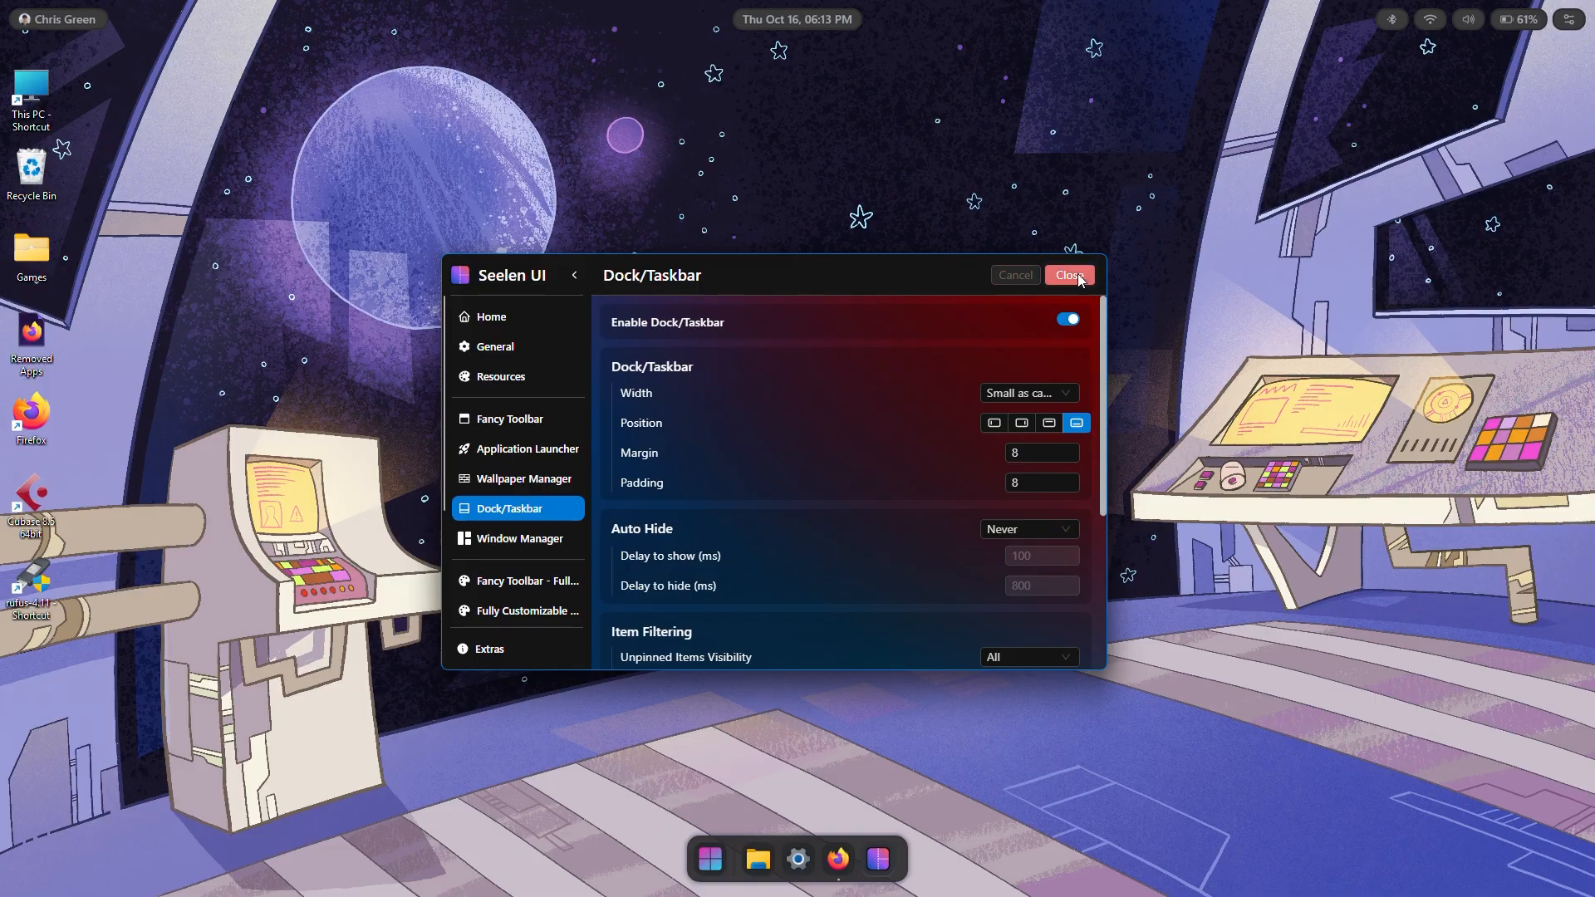
click(1021, 424)
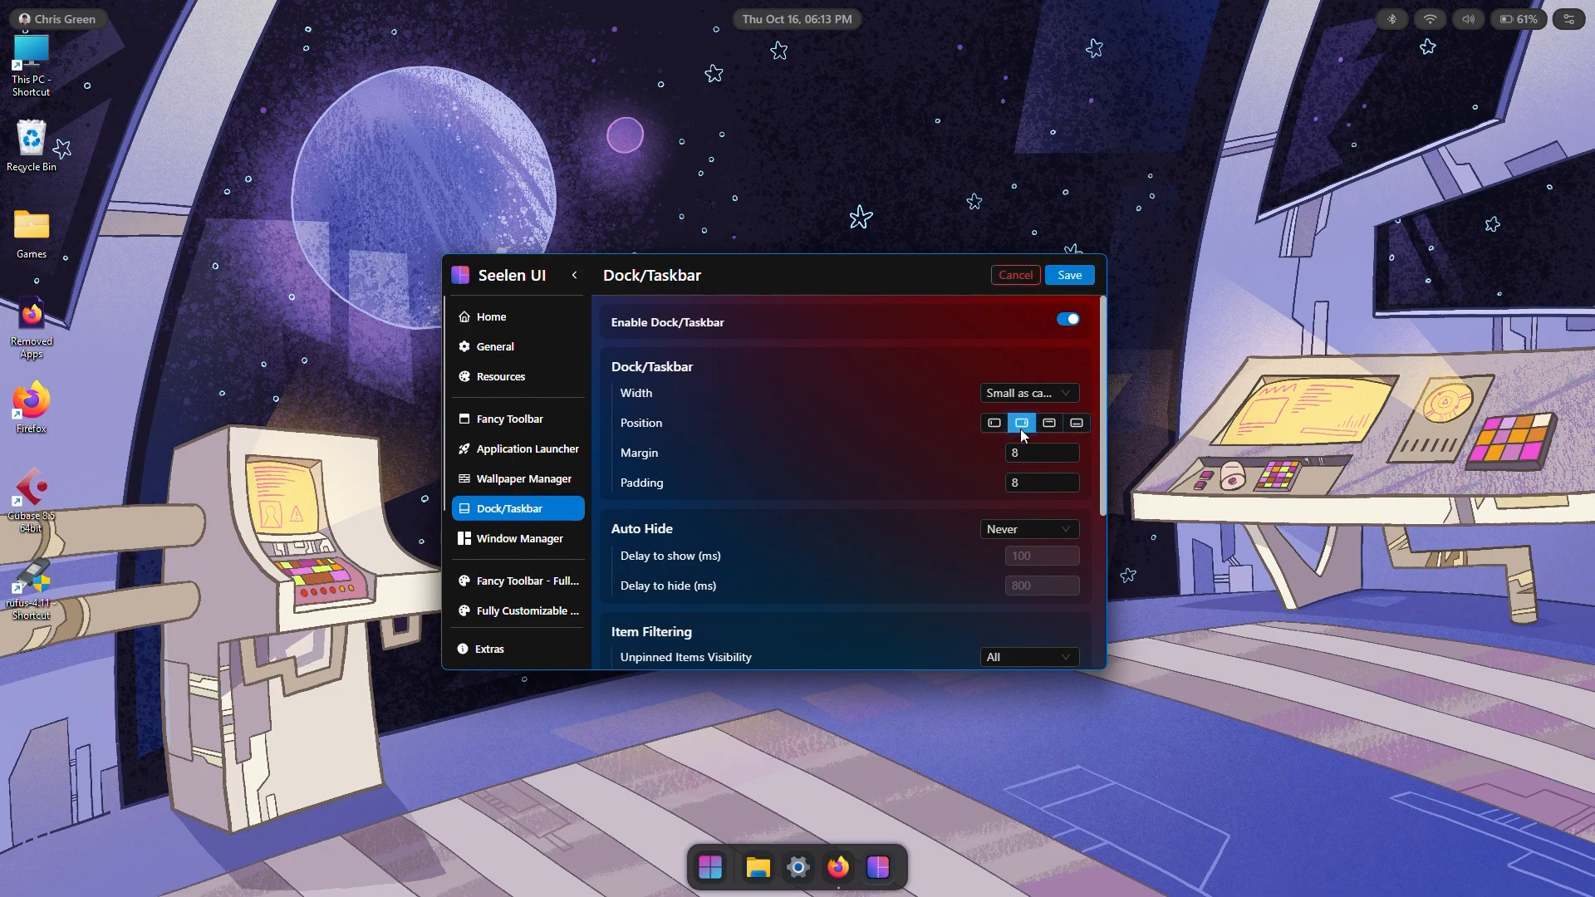
click(1060, 277)
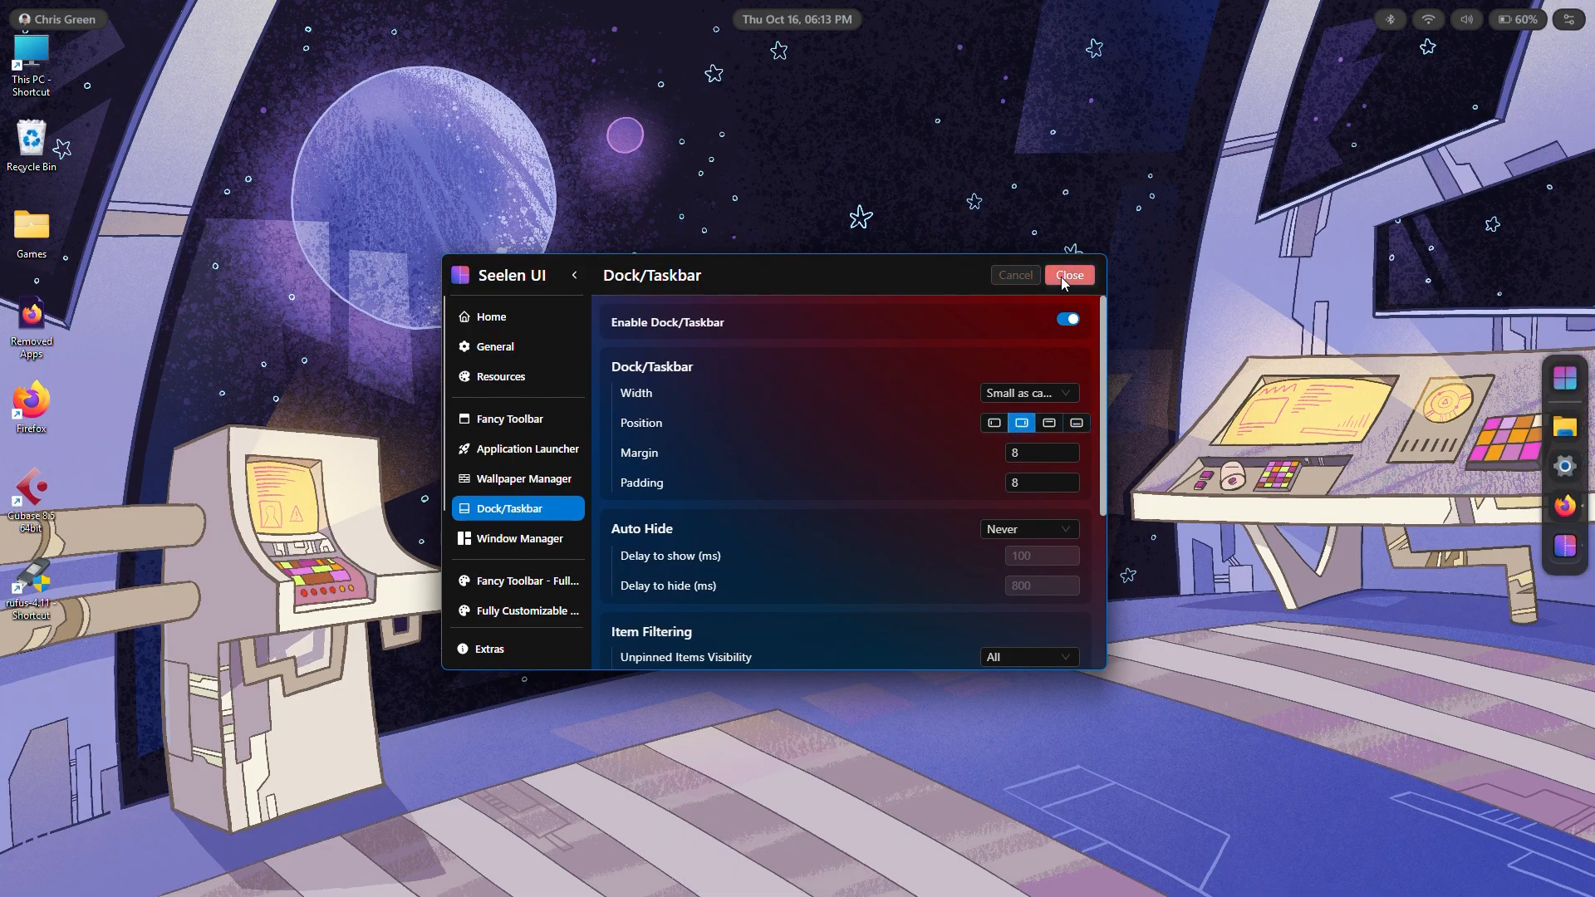
- Disable the Dock/Taskbar and save, then enable it again and save
click(1066, 323)
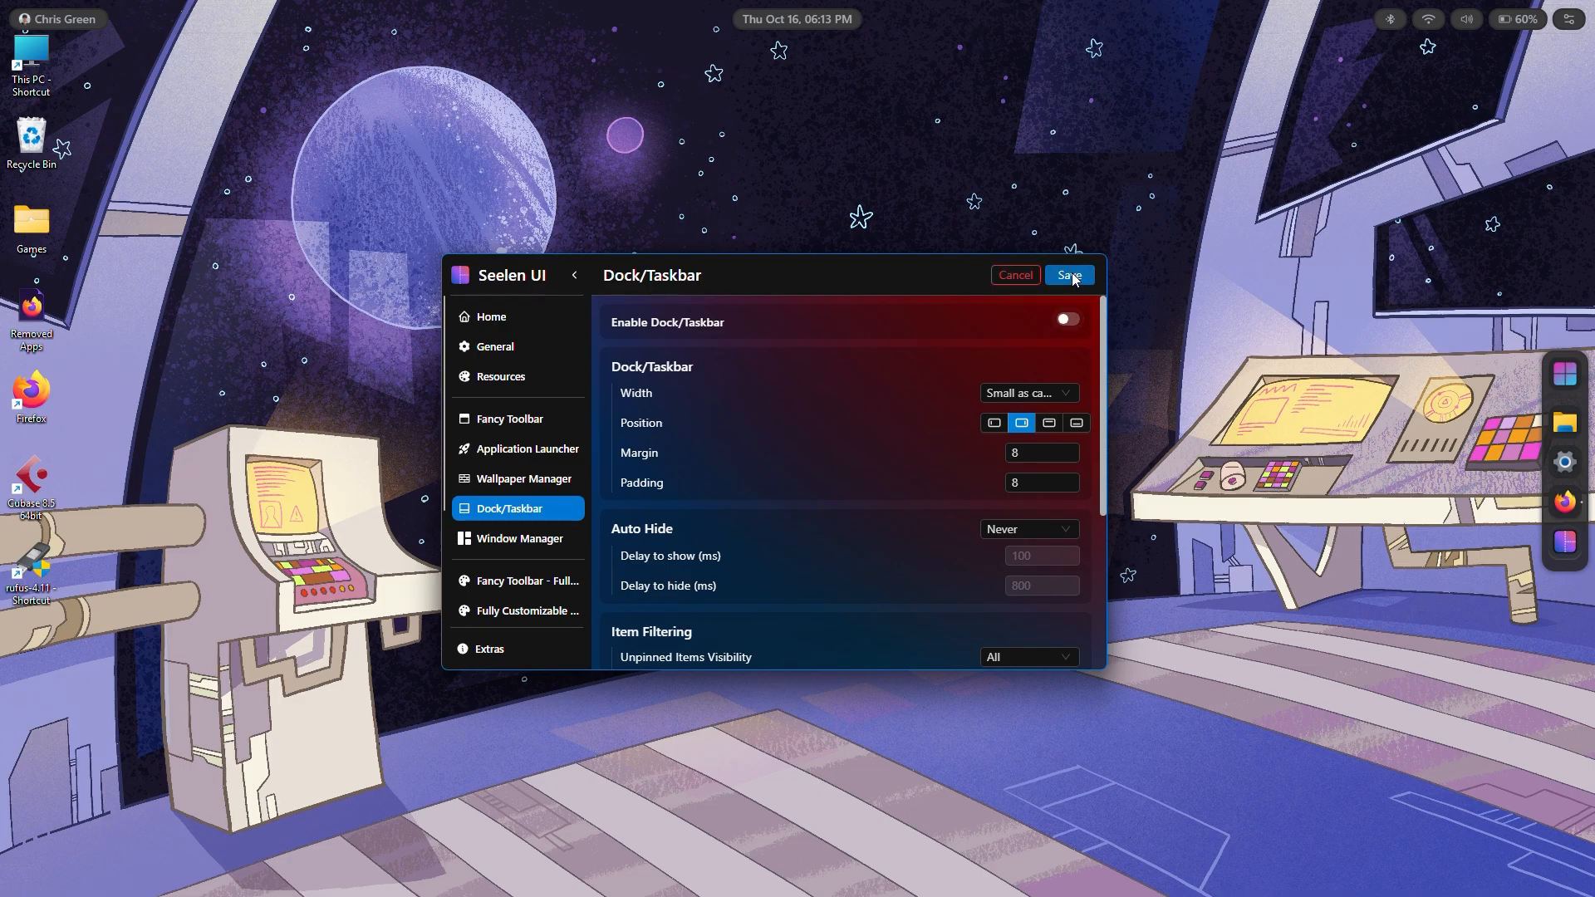
click(1072, 277)
click(1068, 320)
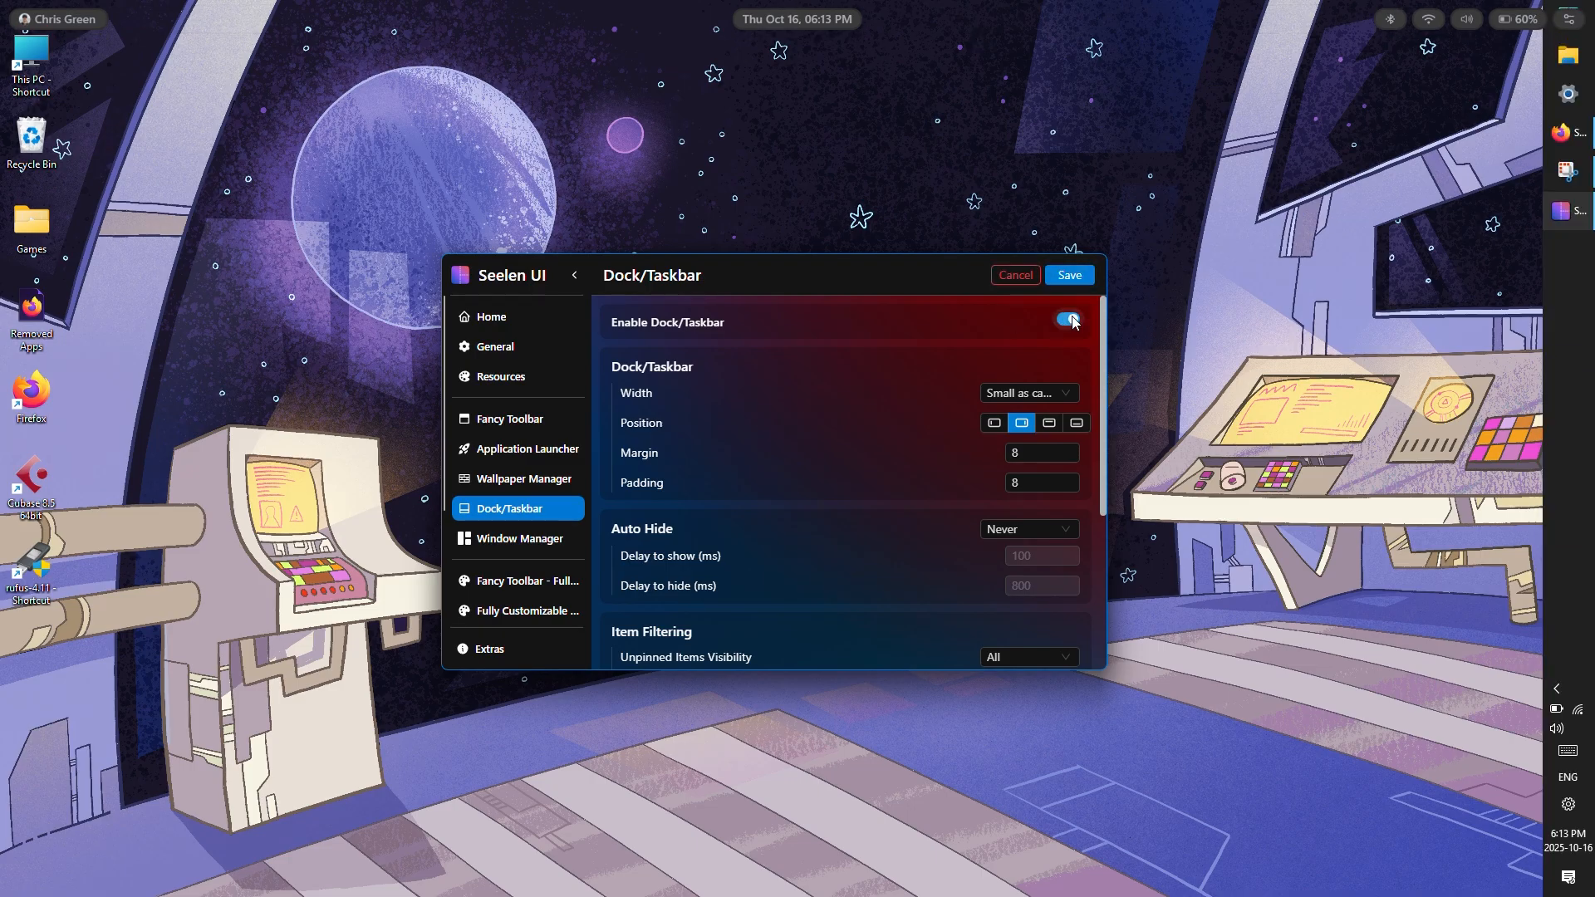
click(1073, 277)
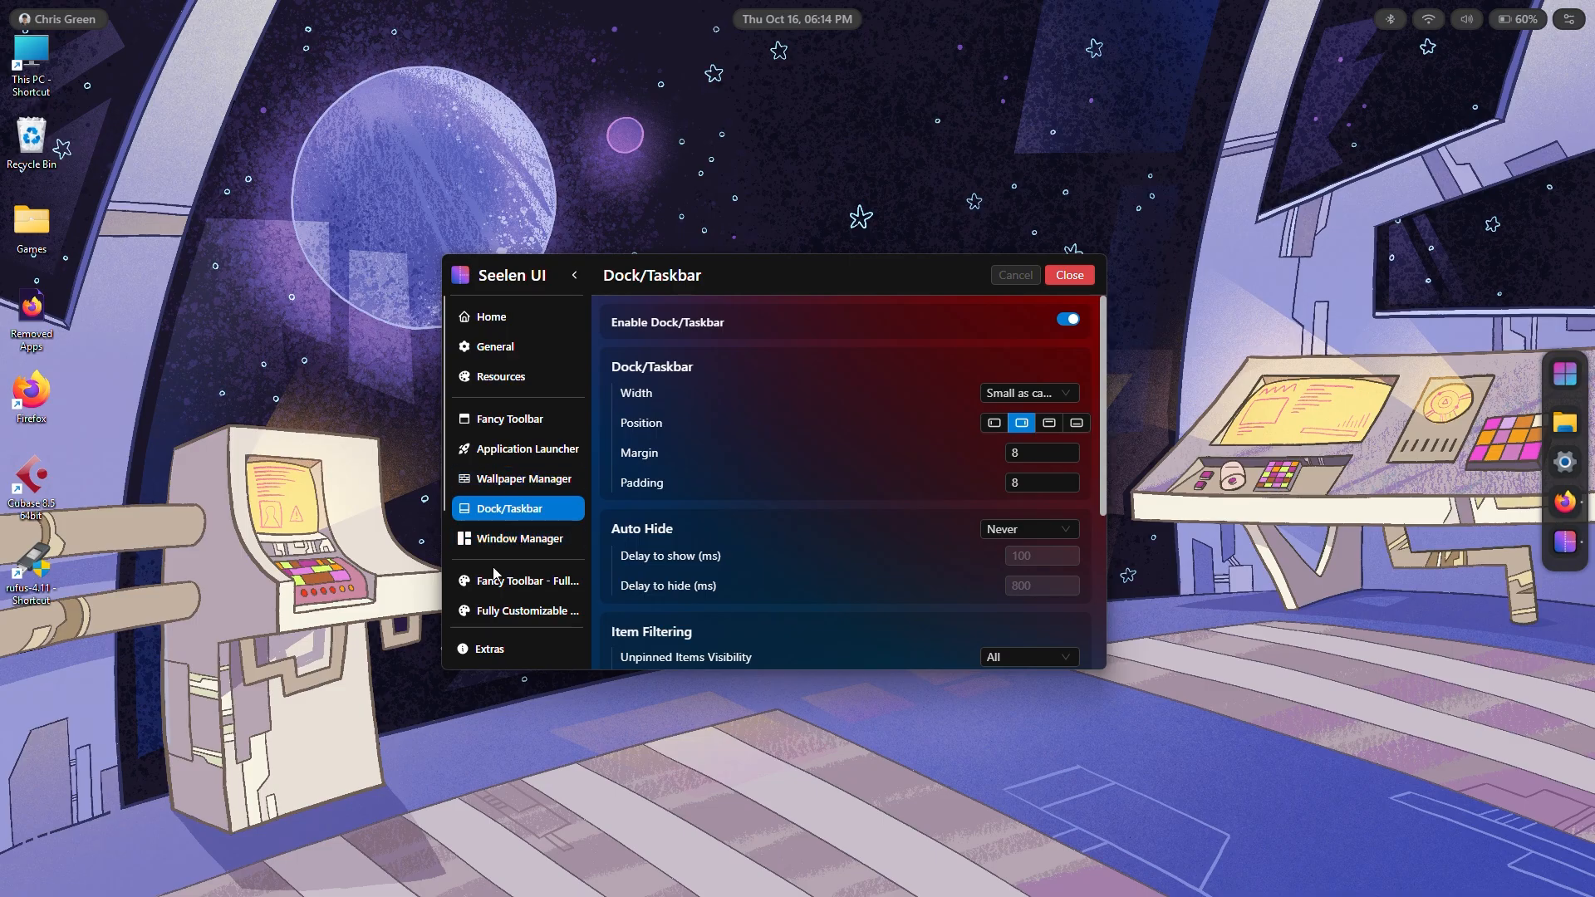
- Open the Fully Customizable Dock theme settings, set the dock's background color to red #AF2B2B, and save
scroll(497, 574, down, 1)
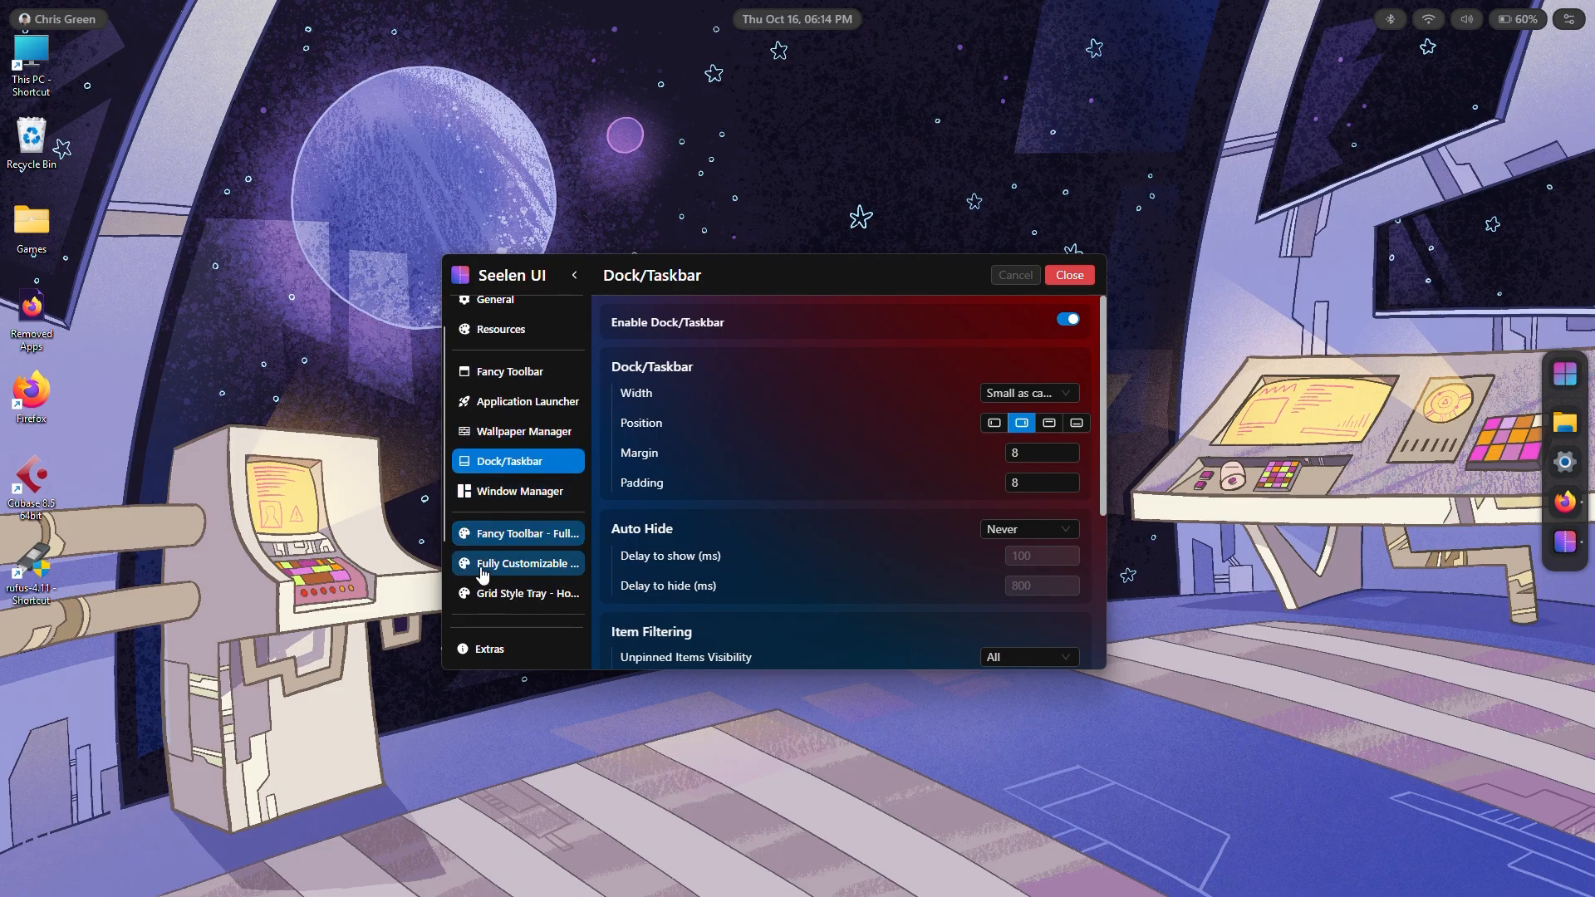
click(479, 575)
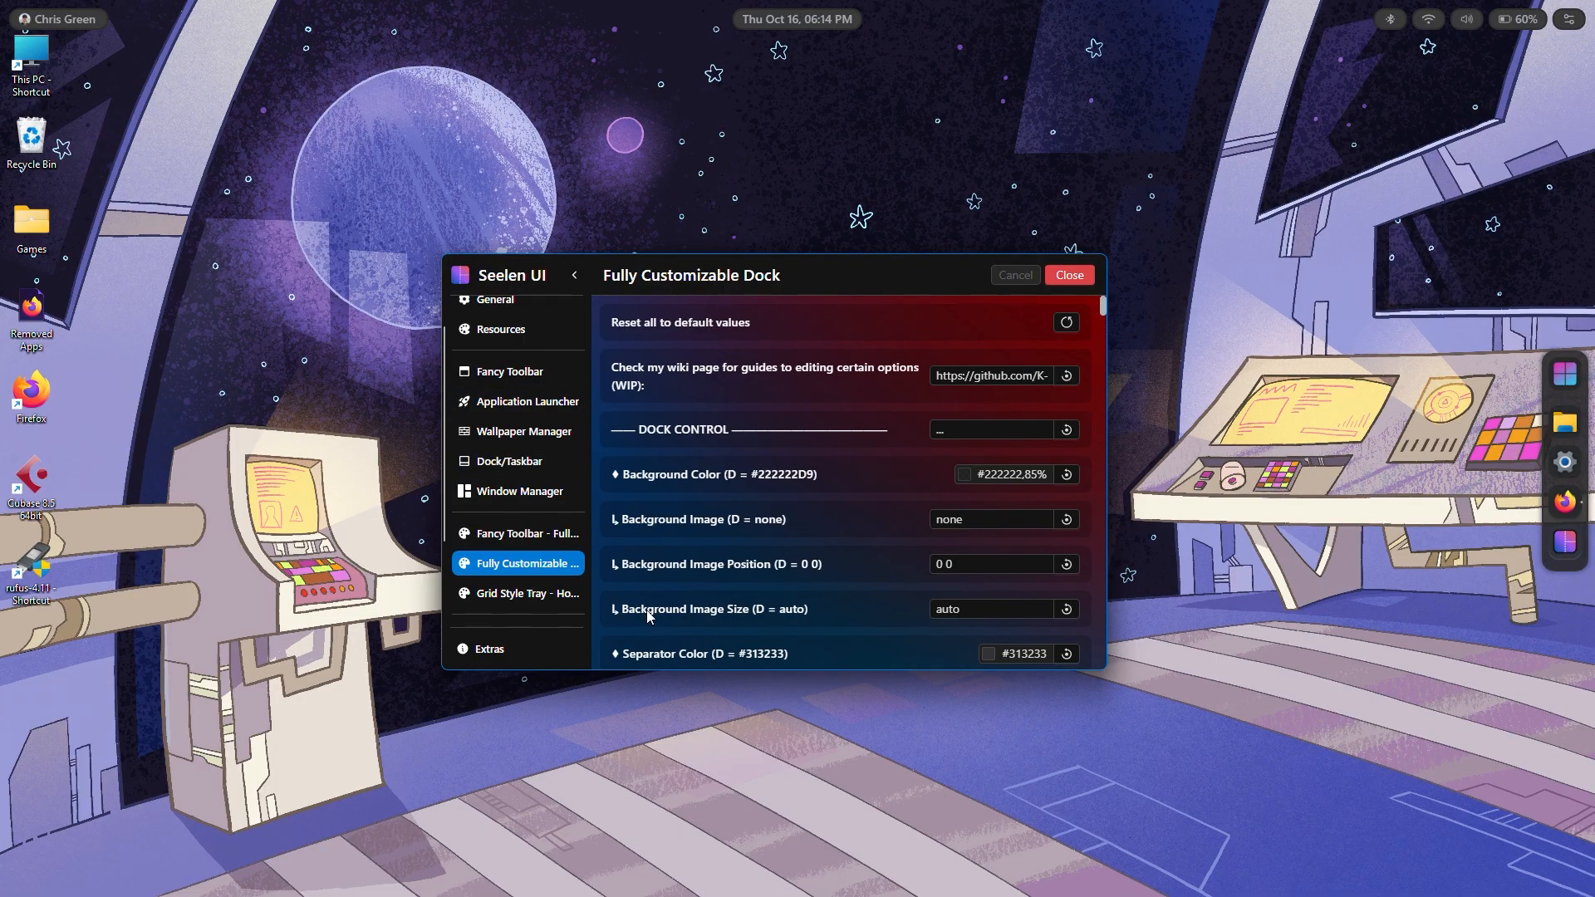
click(1033, 475)
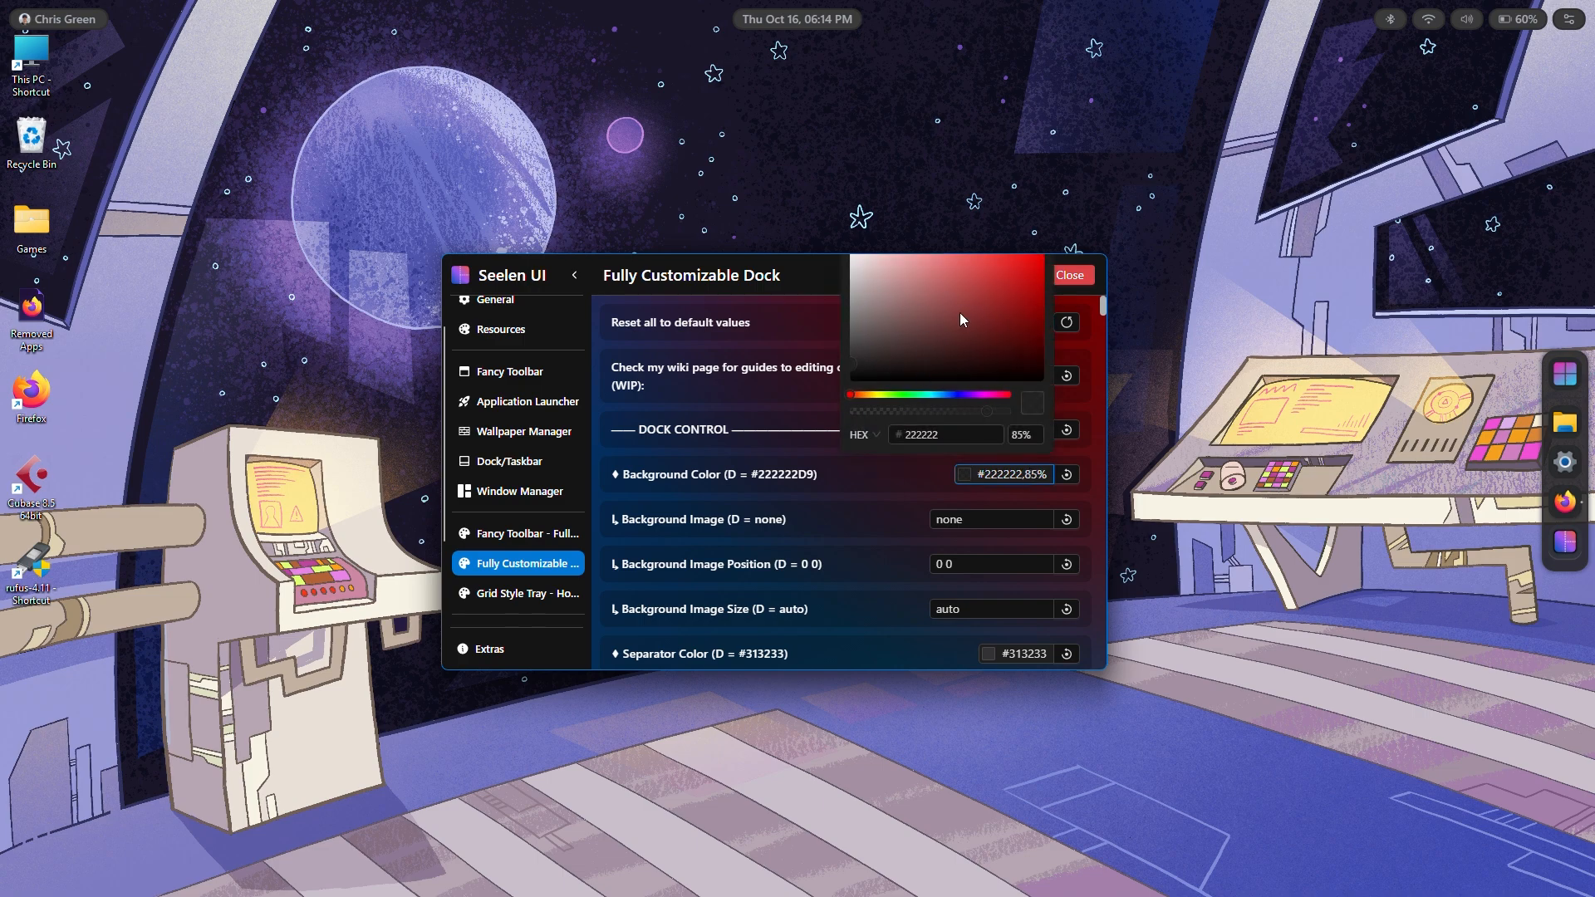
click(997, 291)
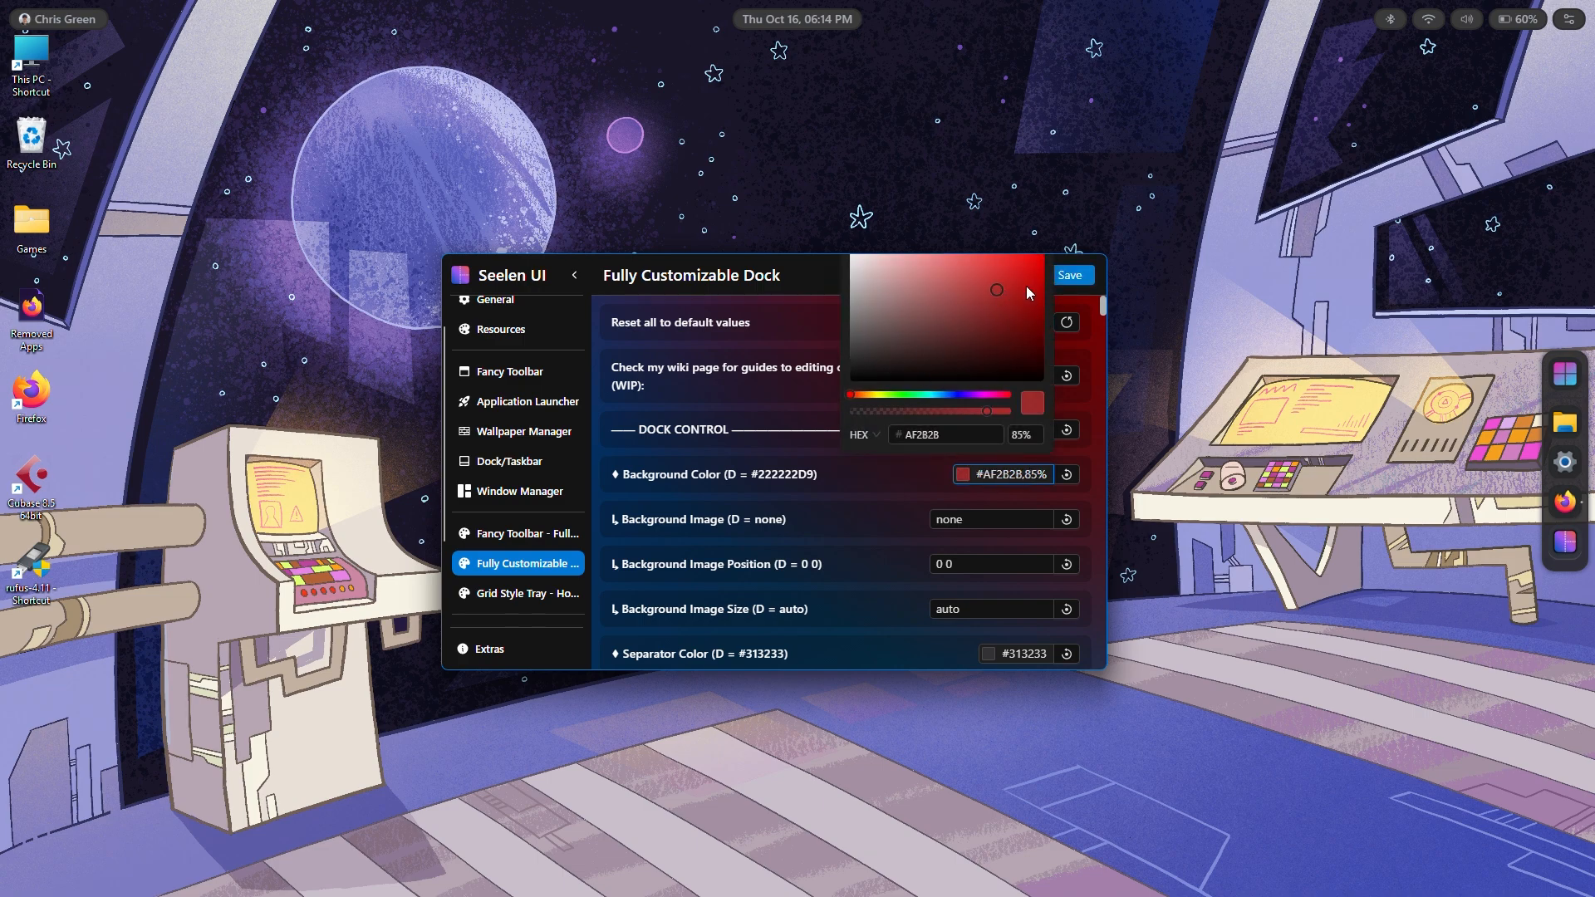
click(794, 313)
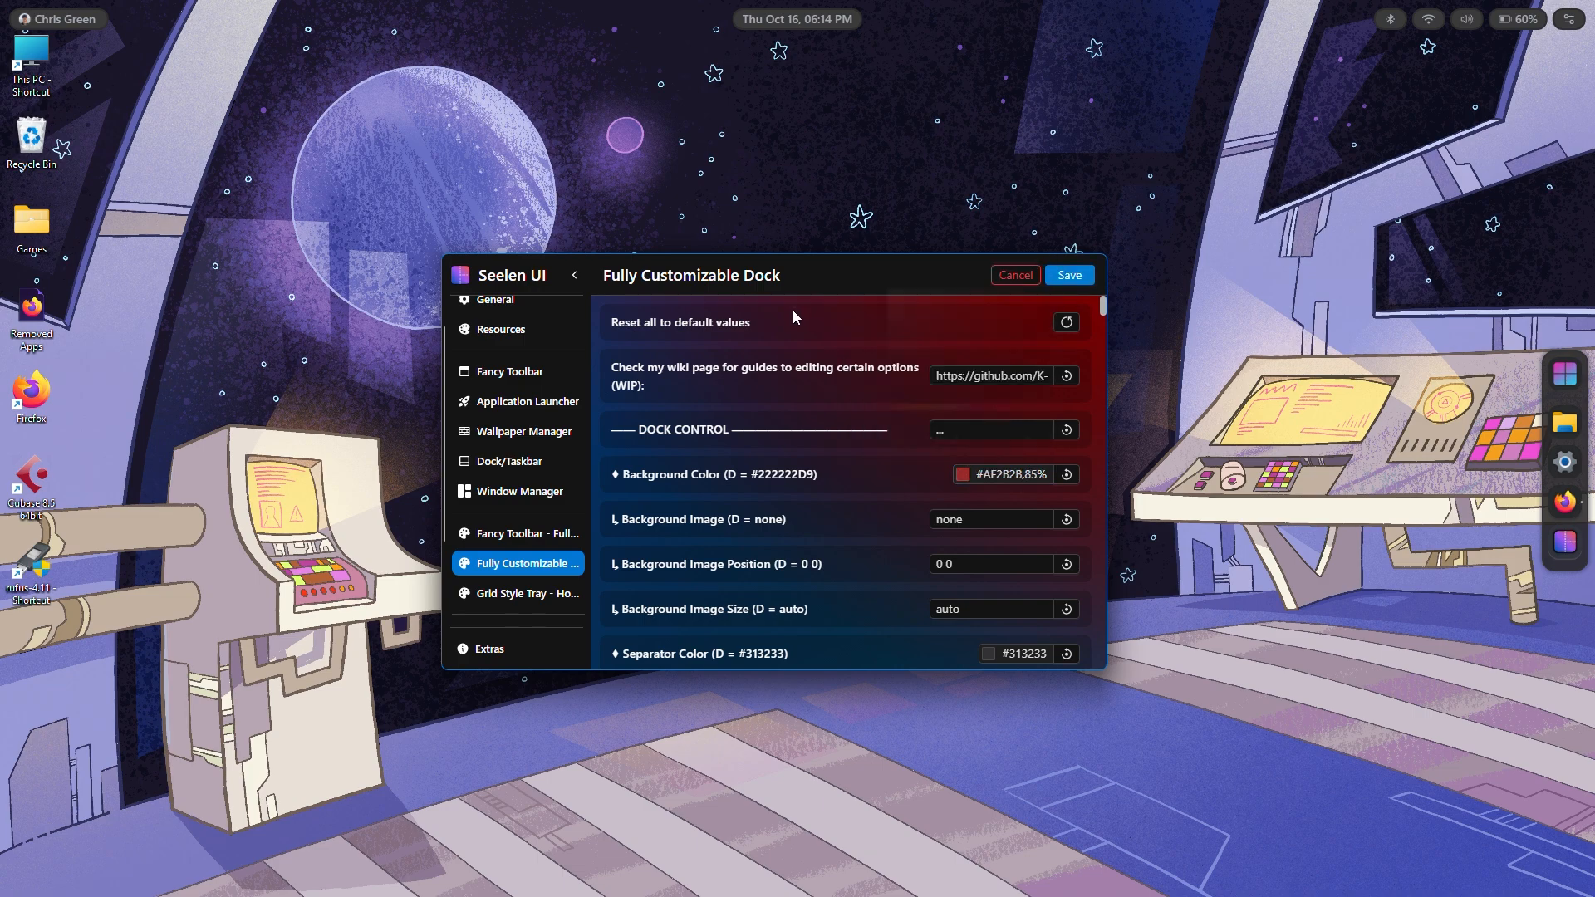
click(1070, 275)
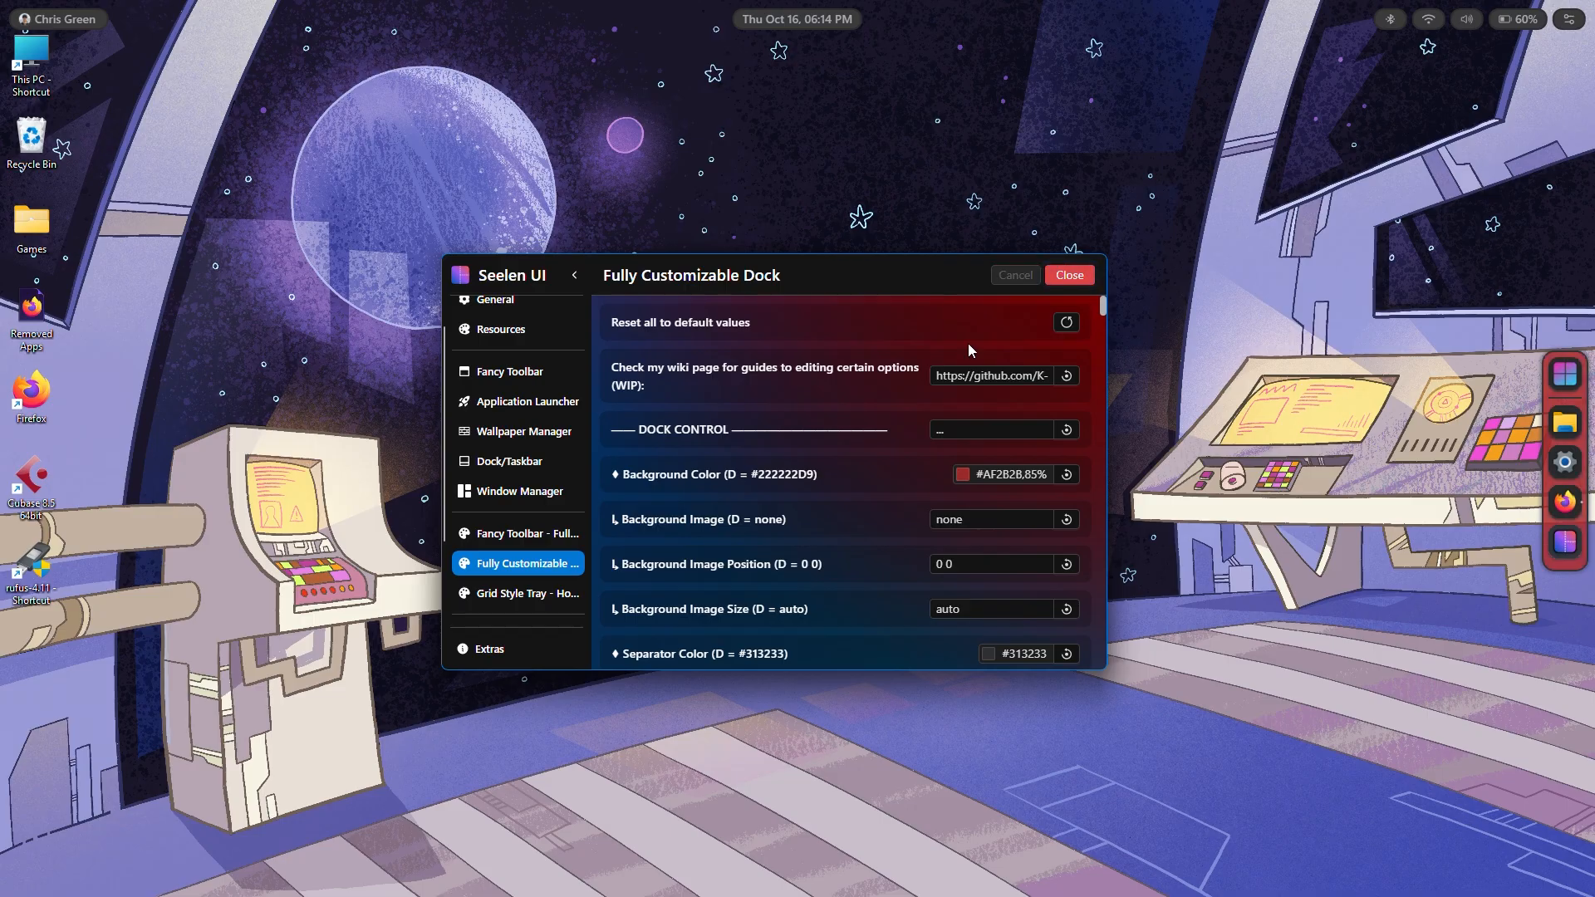
- Reset the dock's background color to its default, set its opacity to 0%, and save
click(1067, 475)
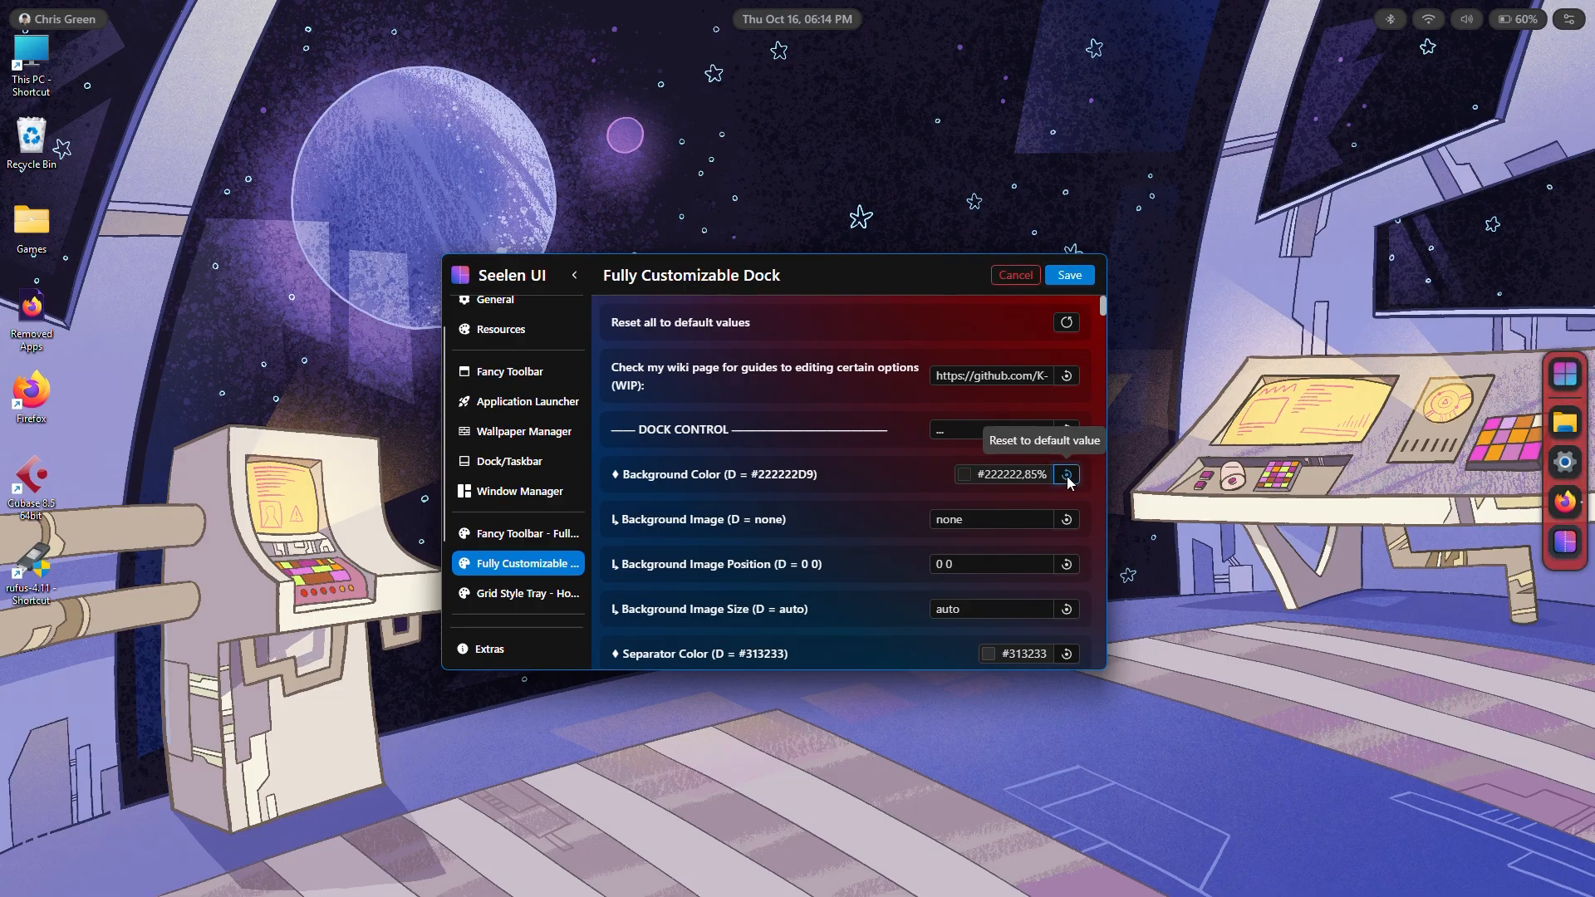
click(1070, 275)
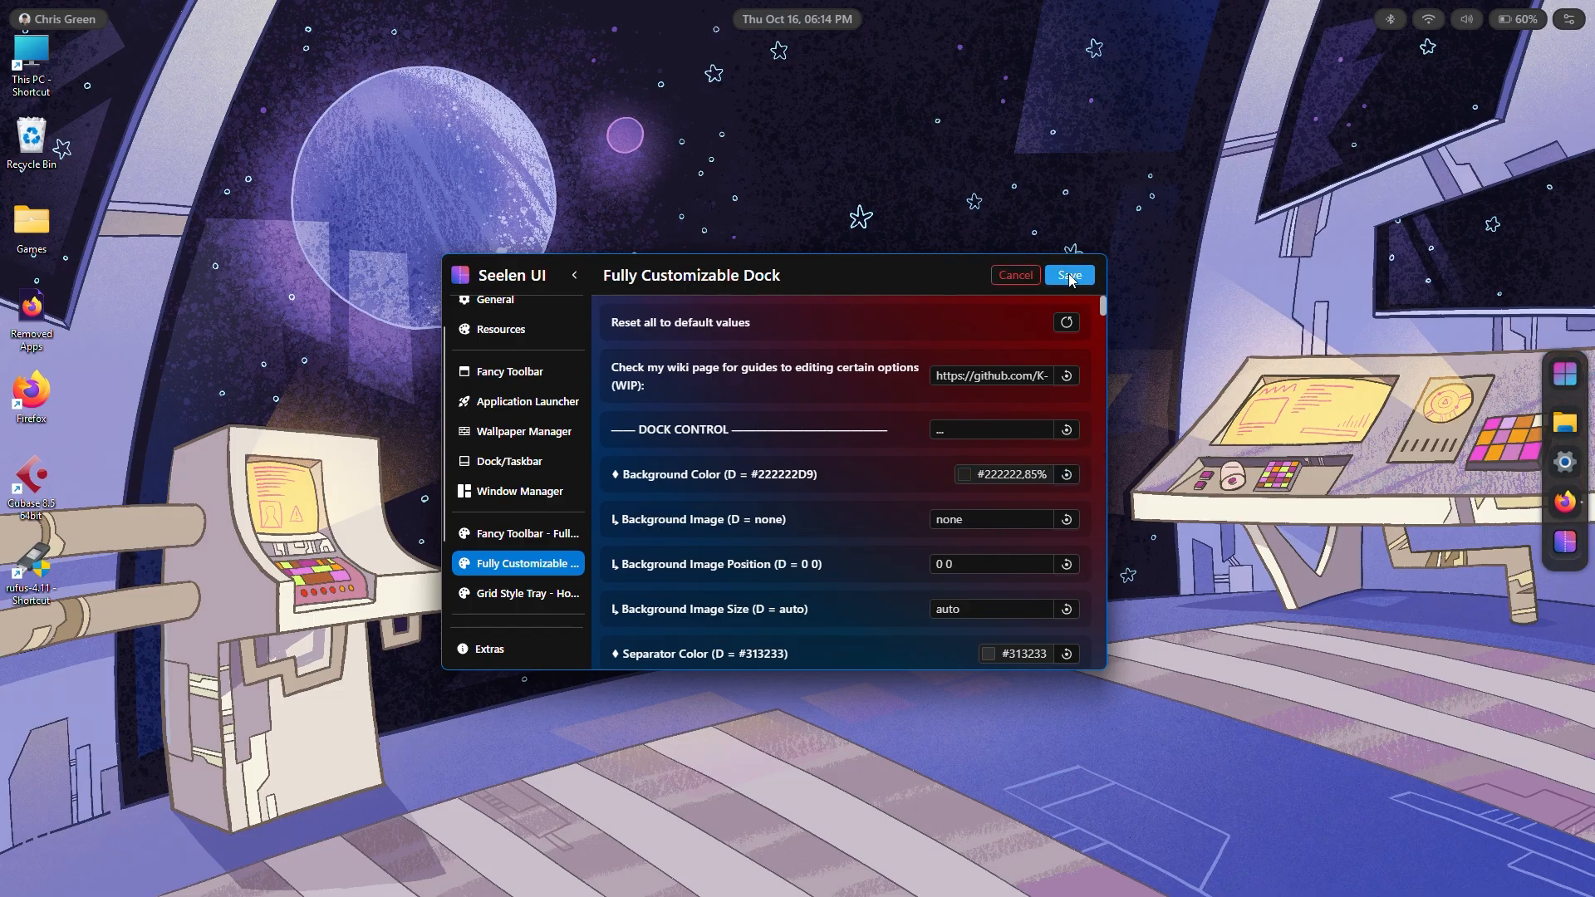
click(1038, 470)
drag(1029, 431, 1004, 430)
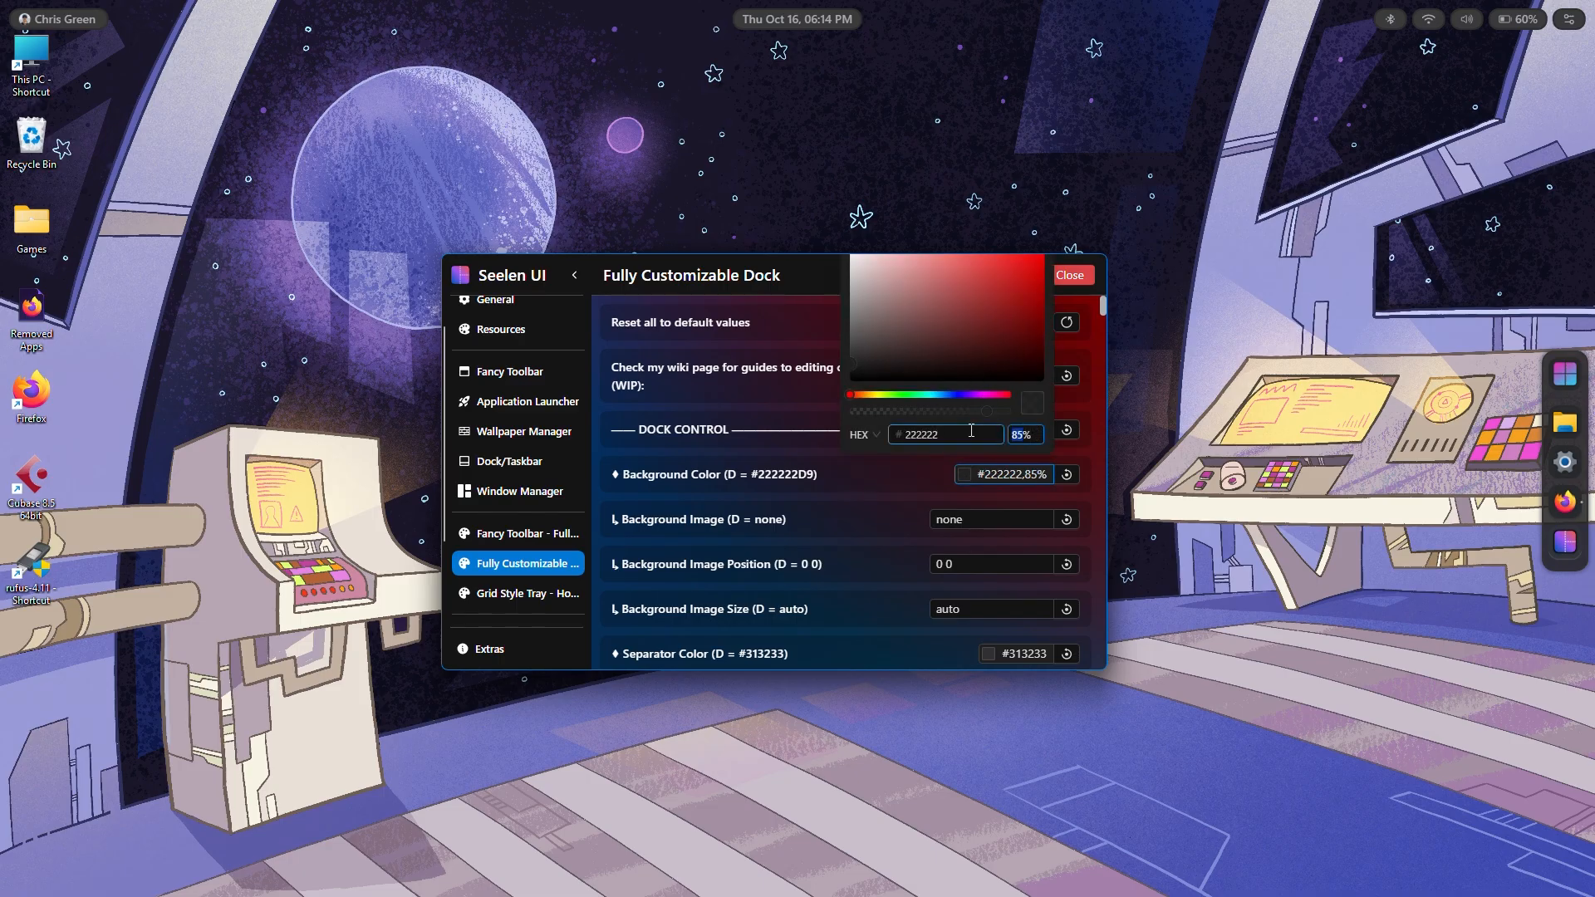
text(0)
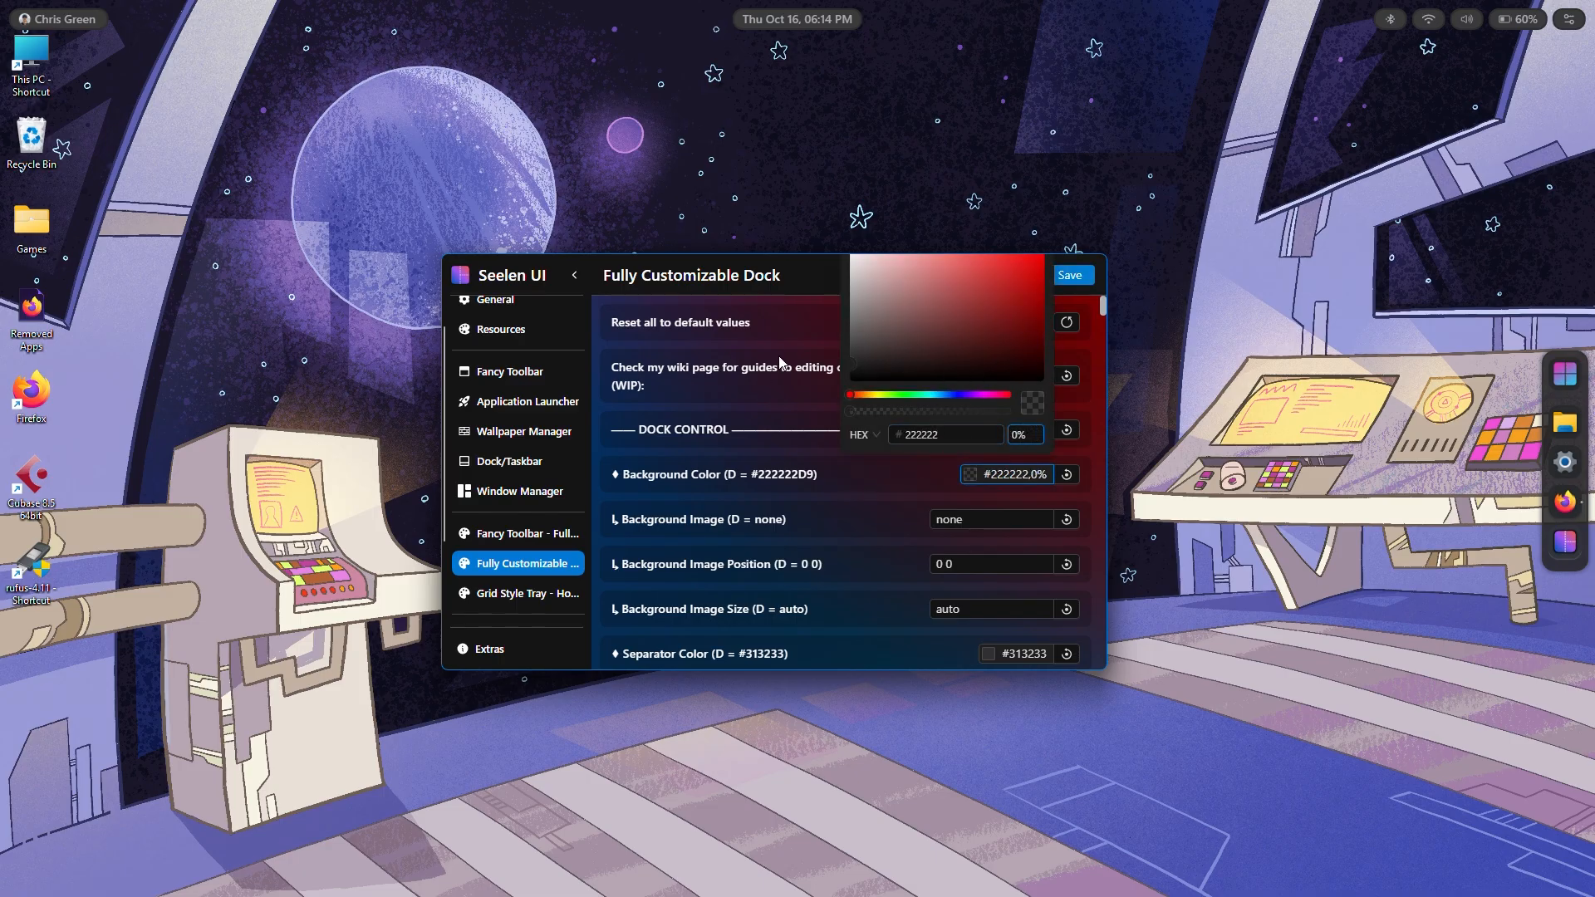
click(794, 330)
click(1077, 279)
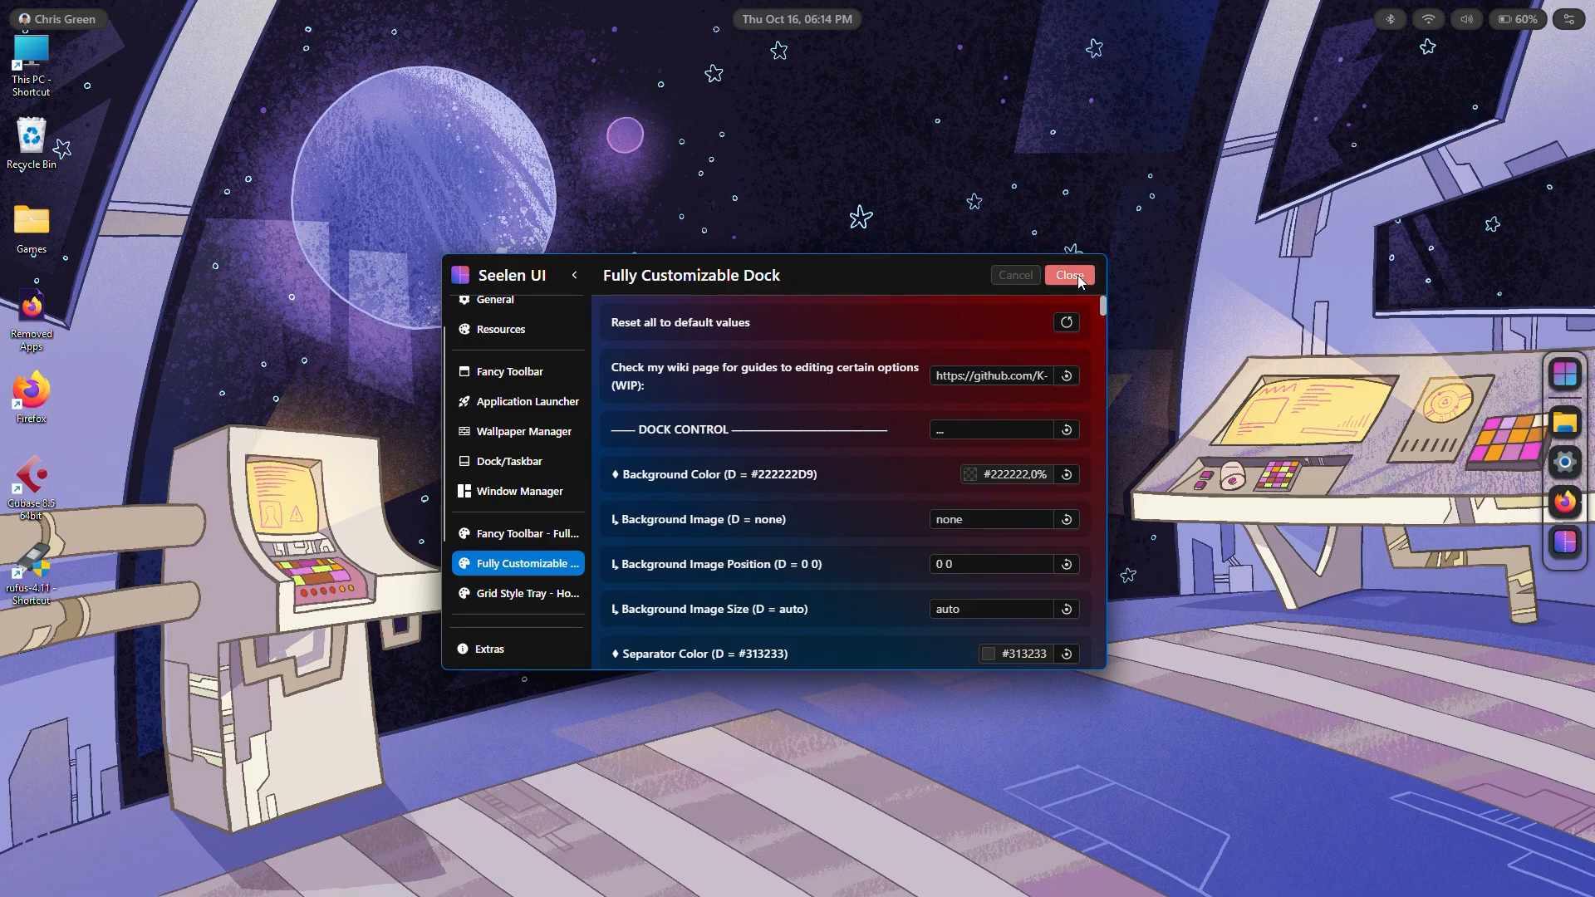
- Look through the dock theme's options, reset the dock's background color to its default value, and save
scroll(738, 532, down, 4)
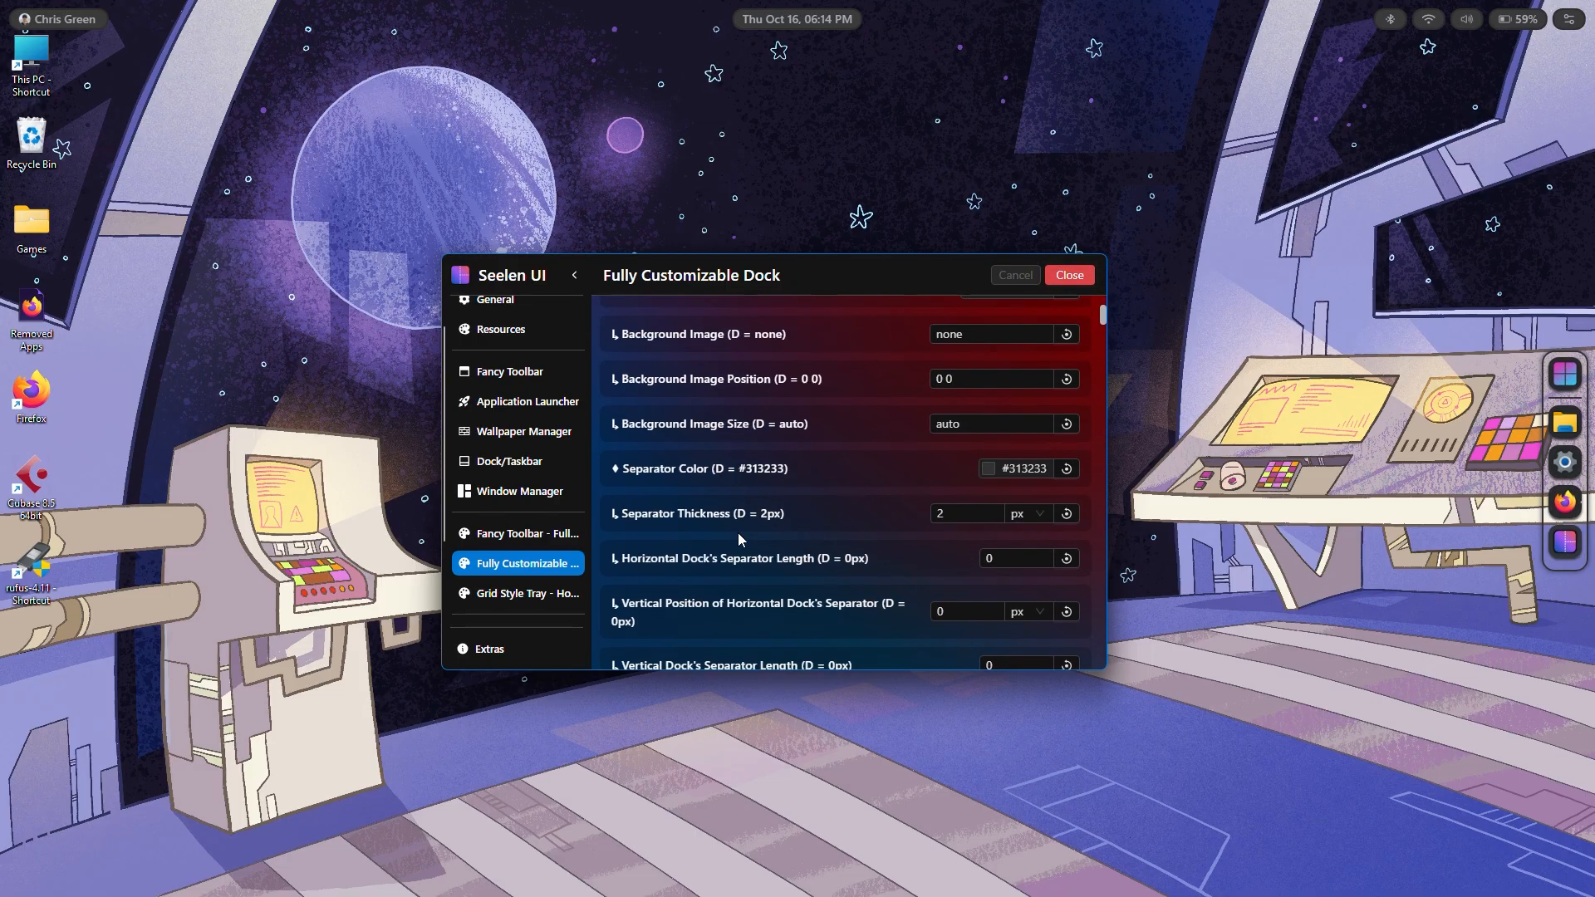
scroll(739, 539, down, 3)
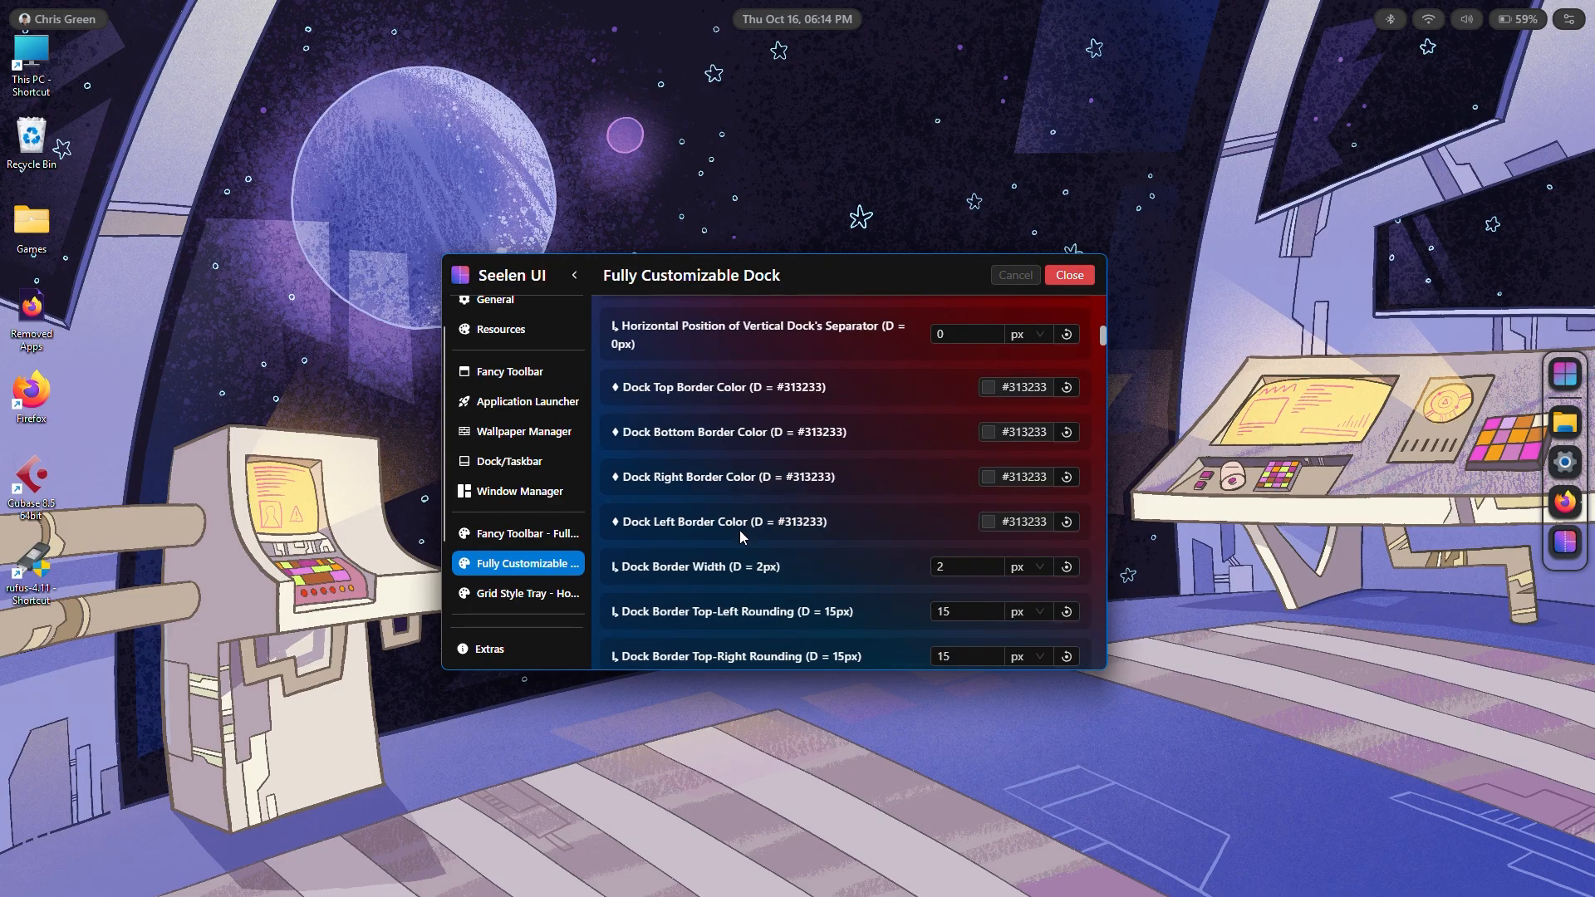
scroll(748, 531, up, 5)
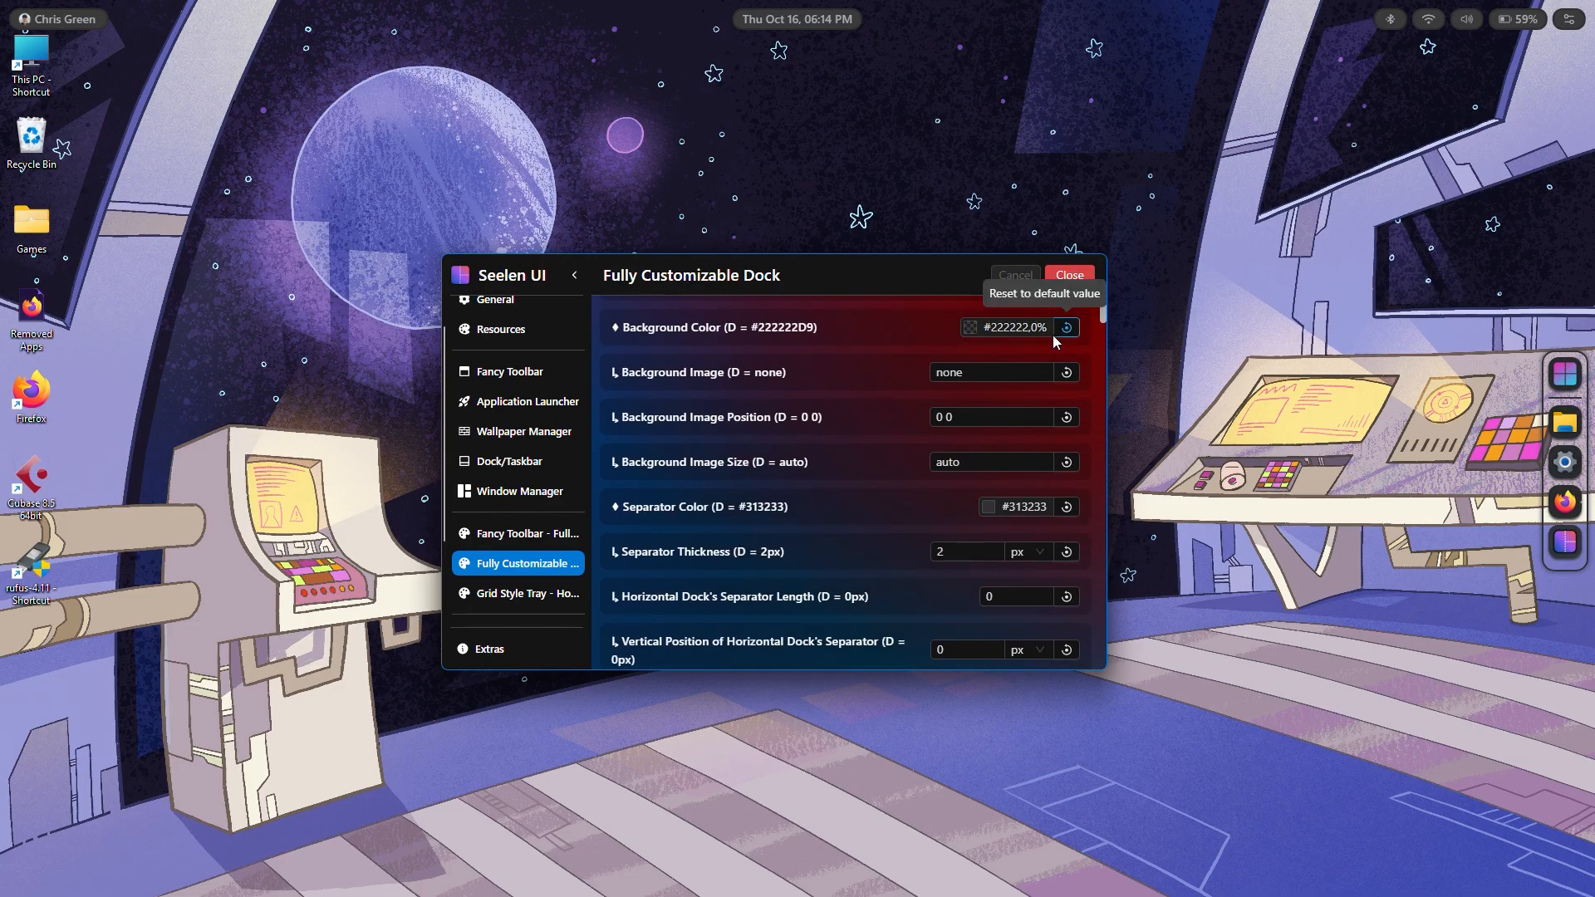
scroll(1053, 335, up, 2)
click(1068, 471)
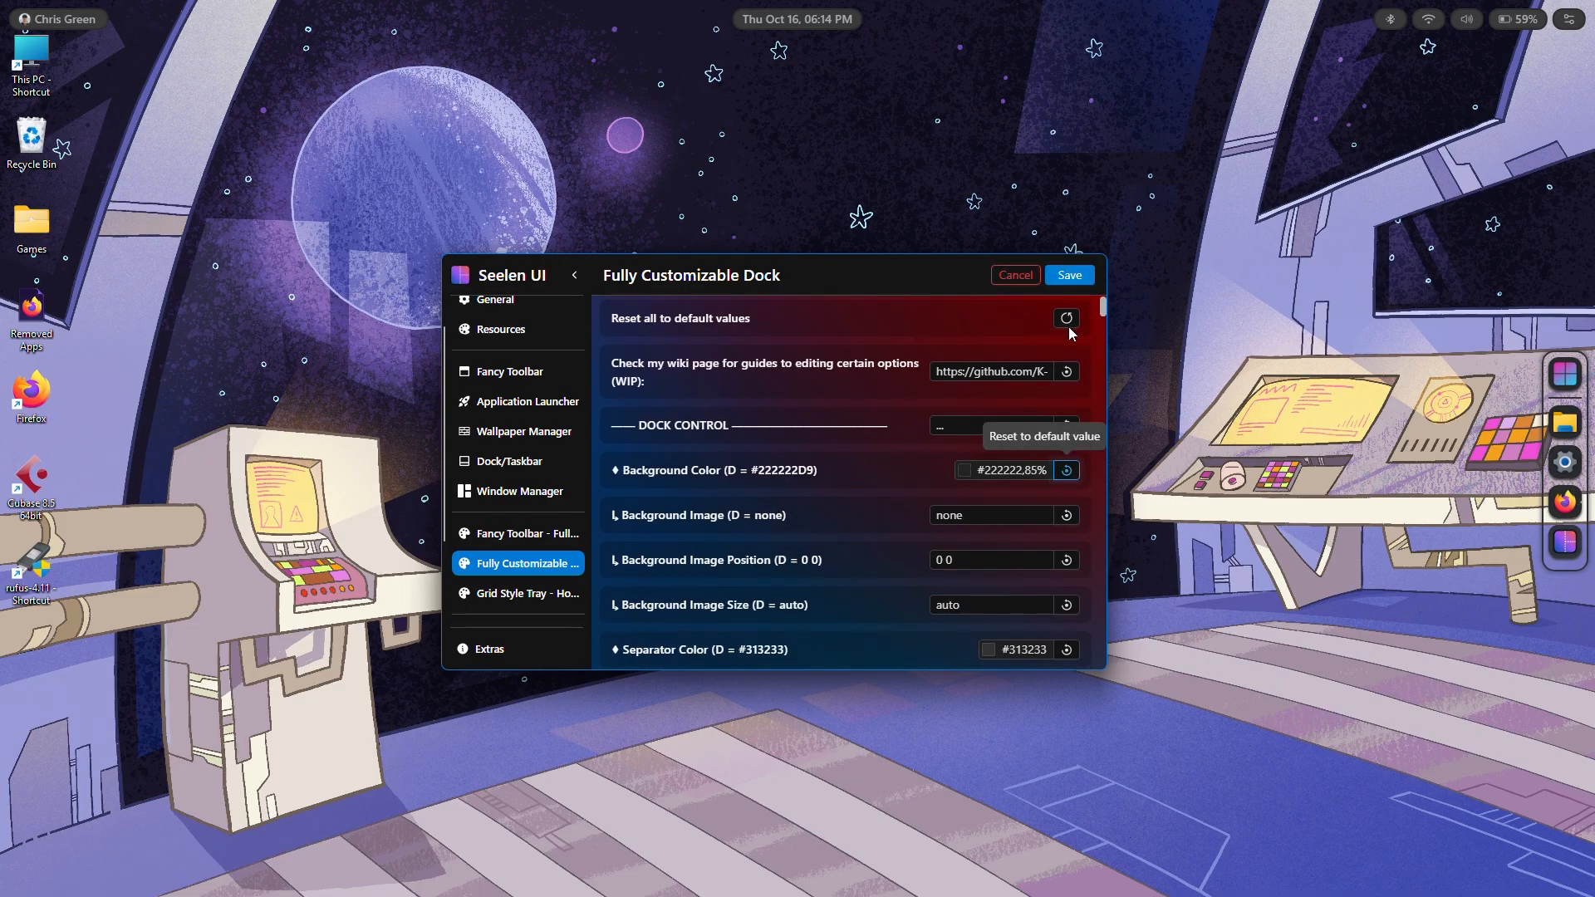
click(1073, 275)
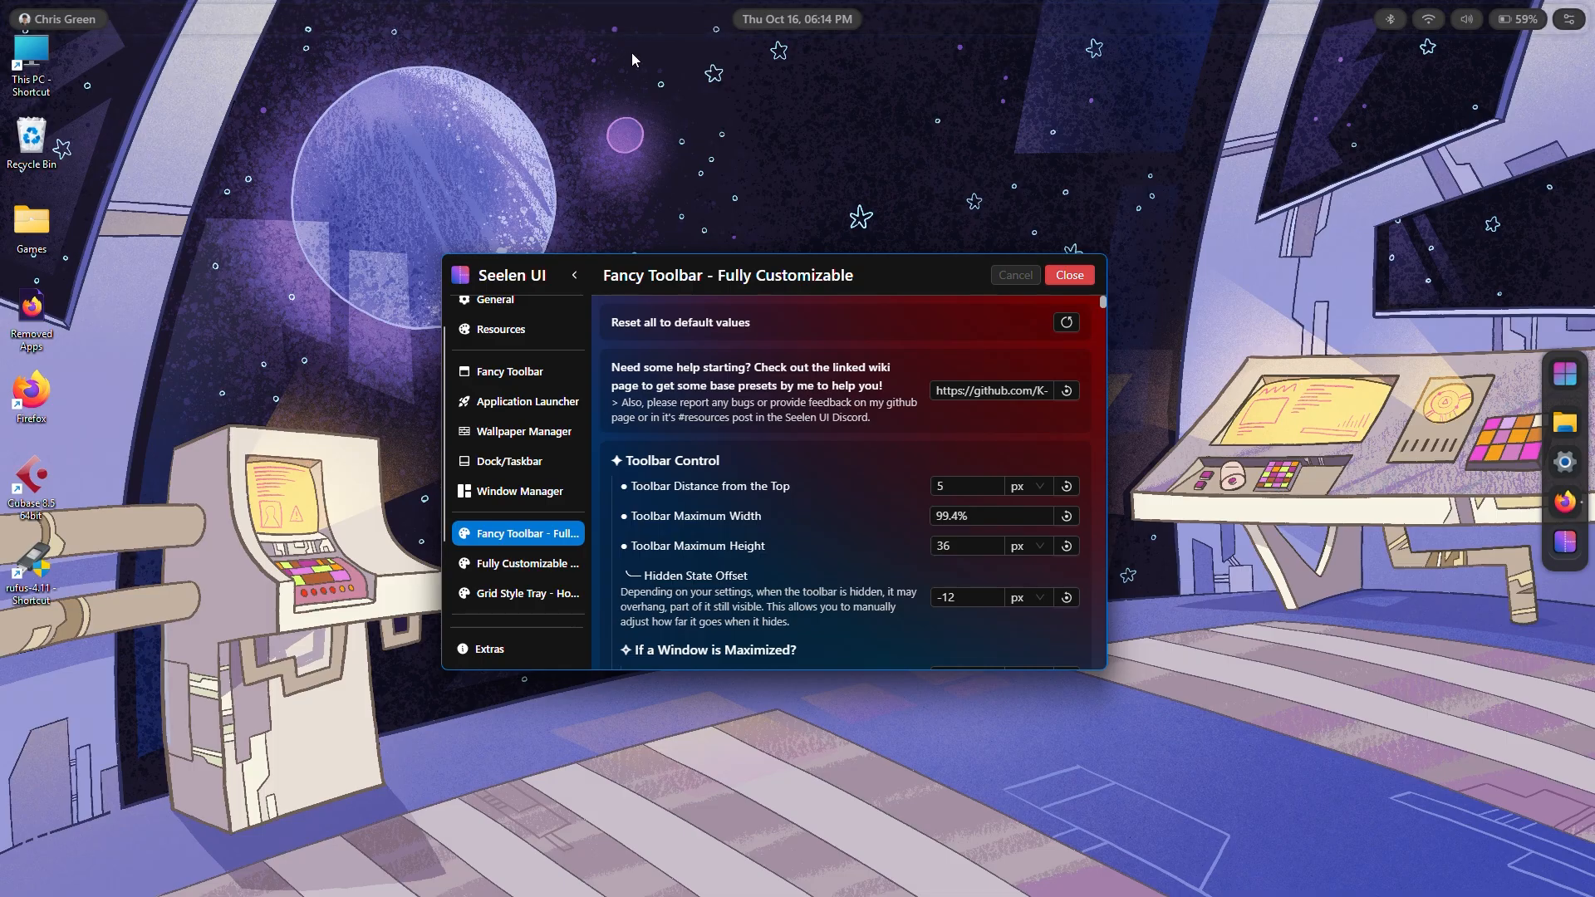
- Turn the toolbar's Bluetooth module off and on again, then move its icon back to the front of the status icons
right_click(652, 17)
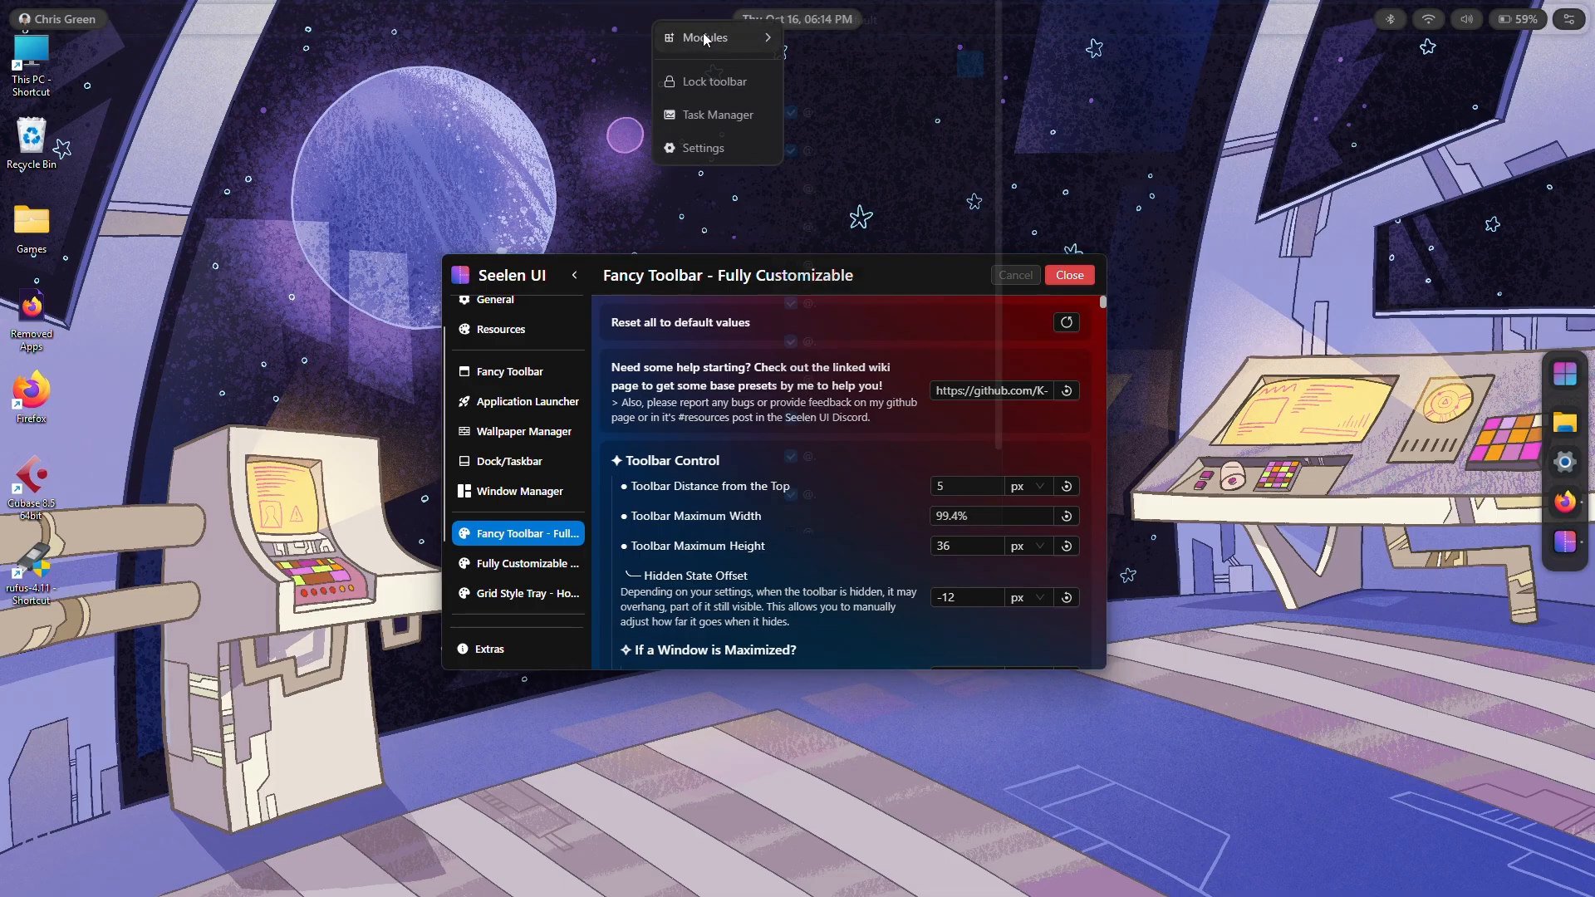
mouse_move(705, 39)
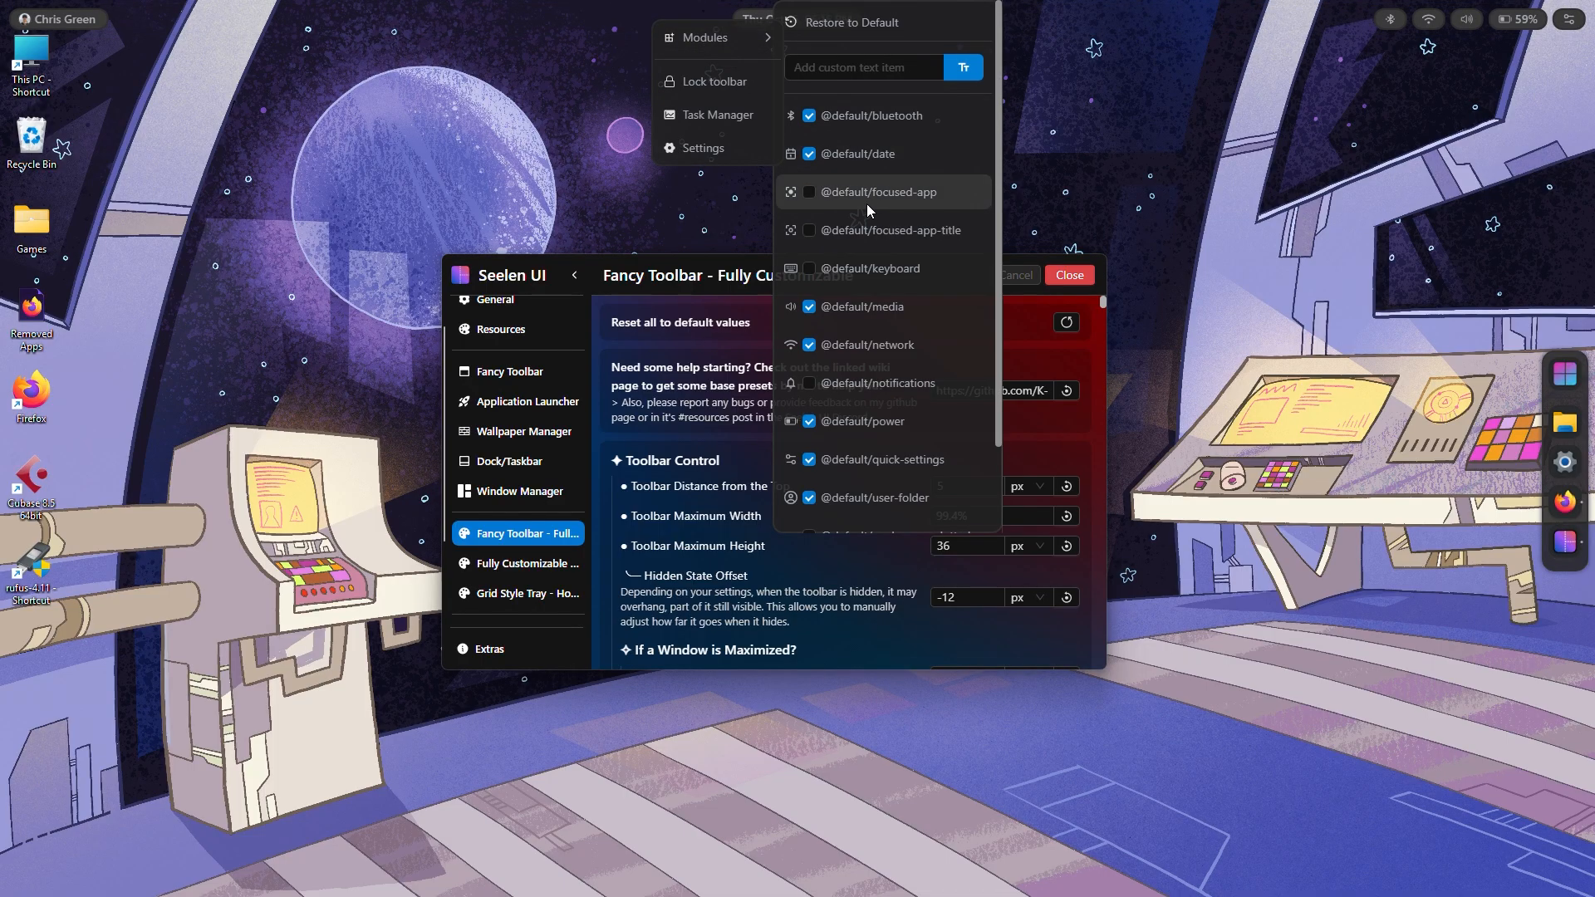
scroll(858, 273, down, 3)
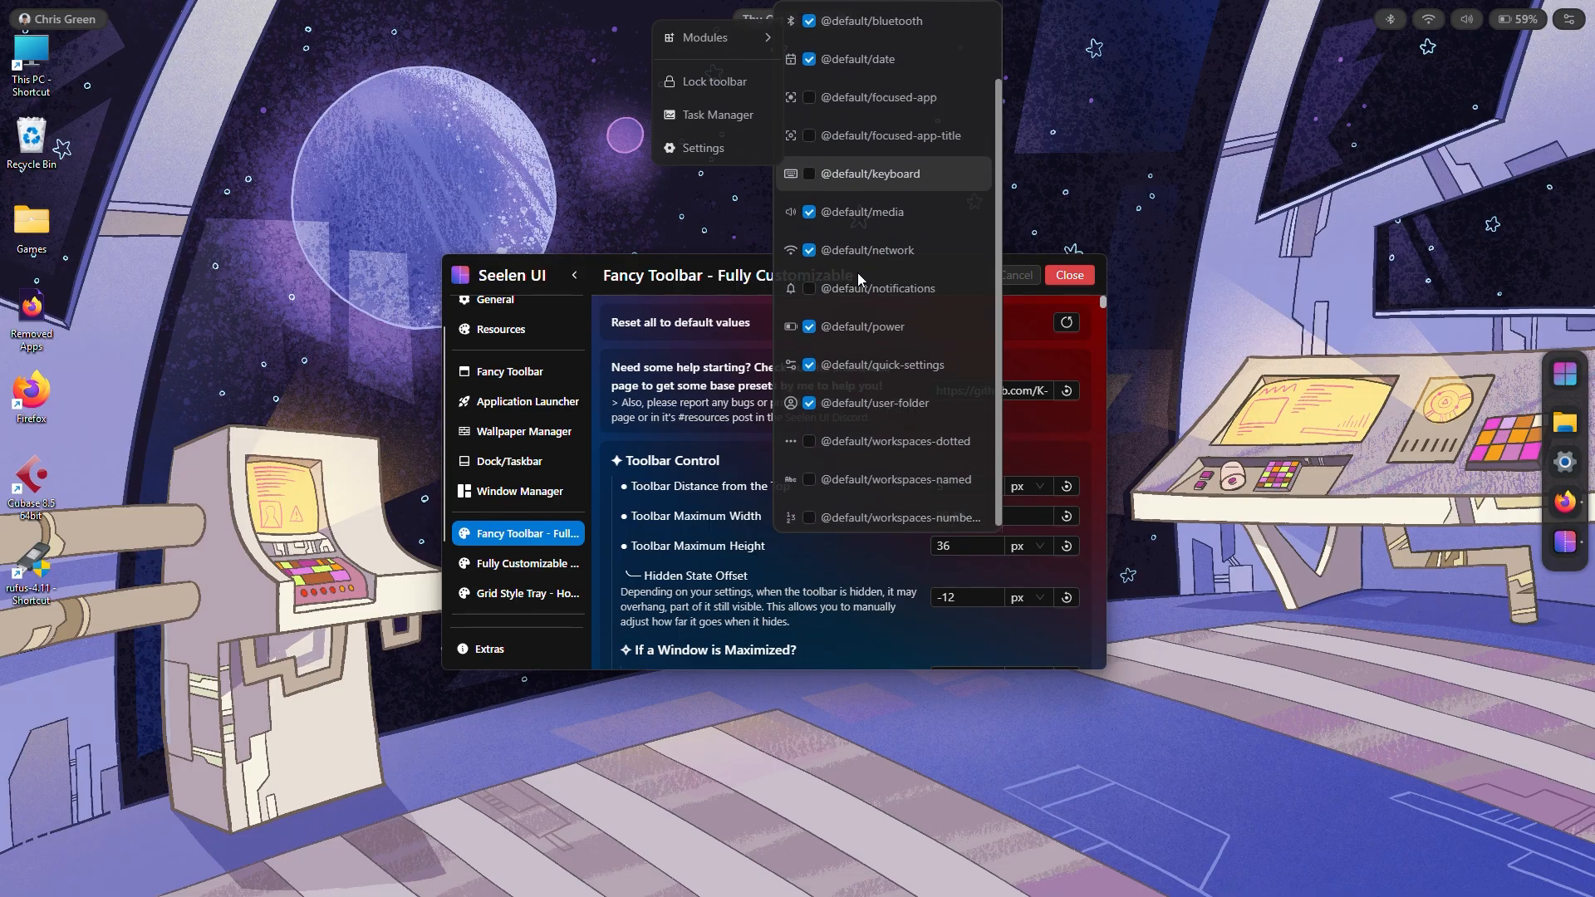
scroll(857, 272, up, 3)
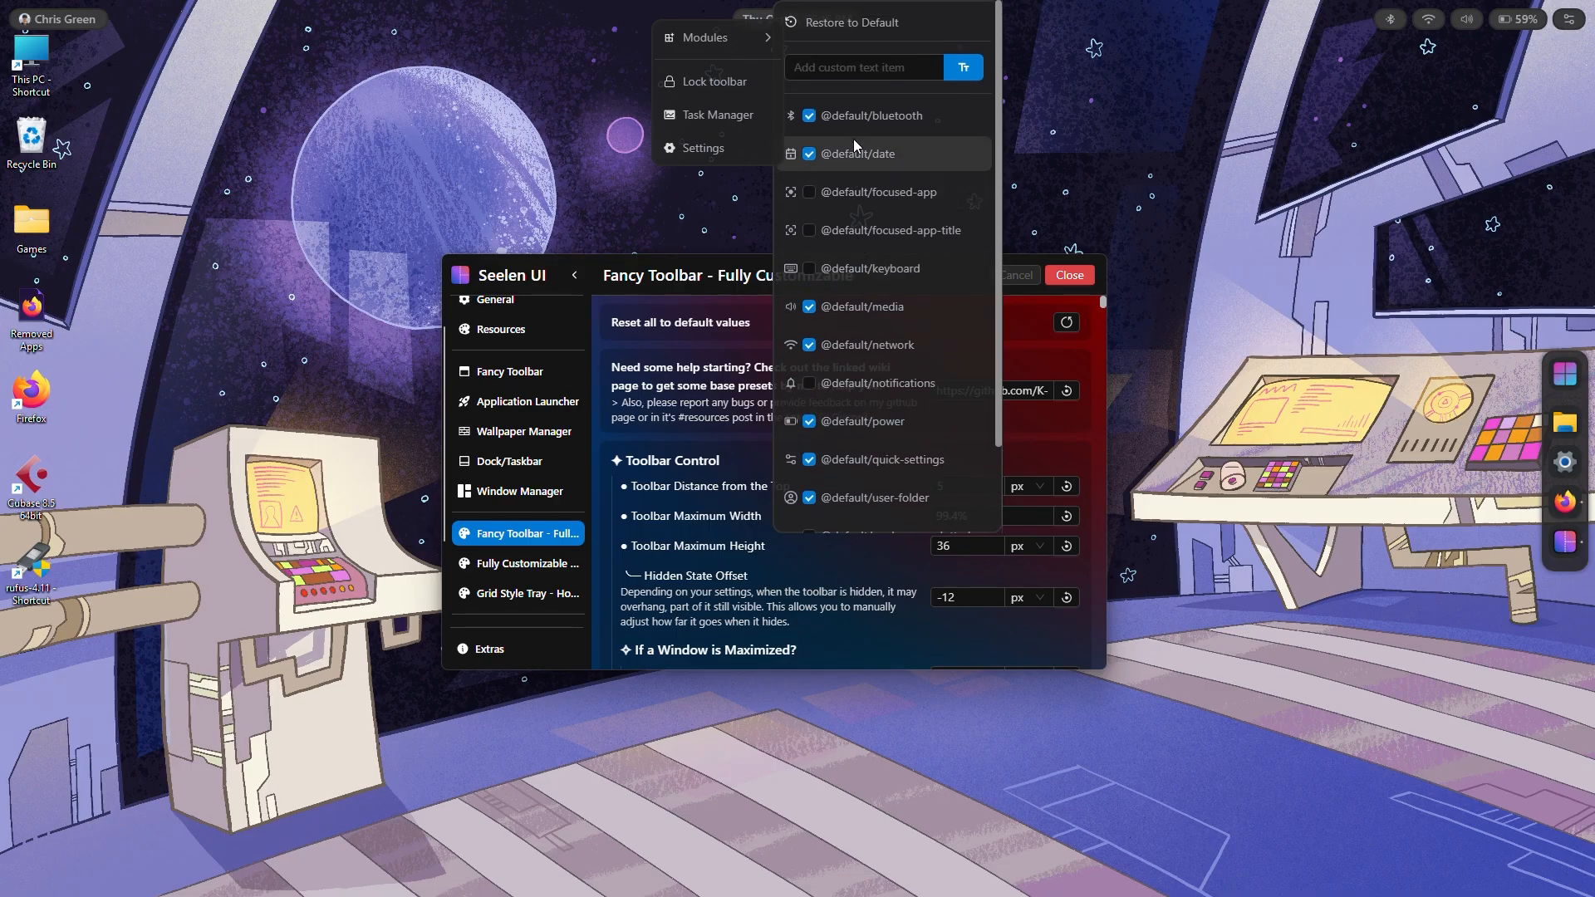
click(810, 116)
click(810, 116)
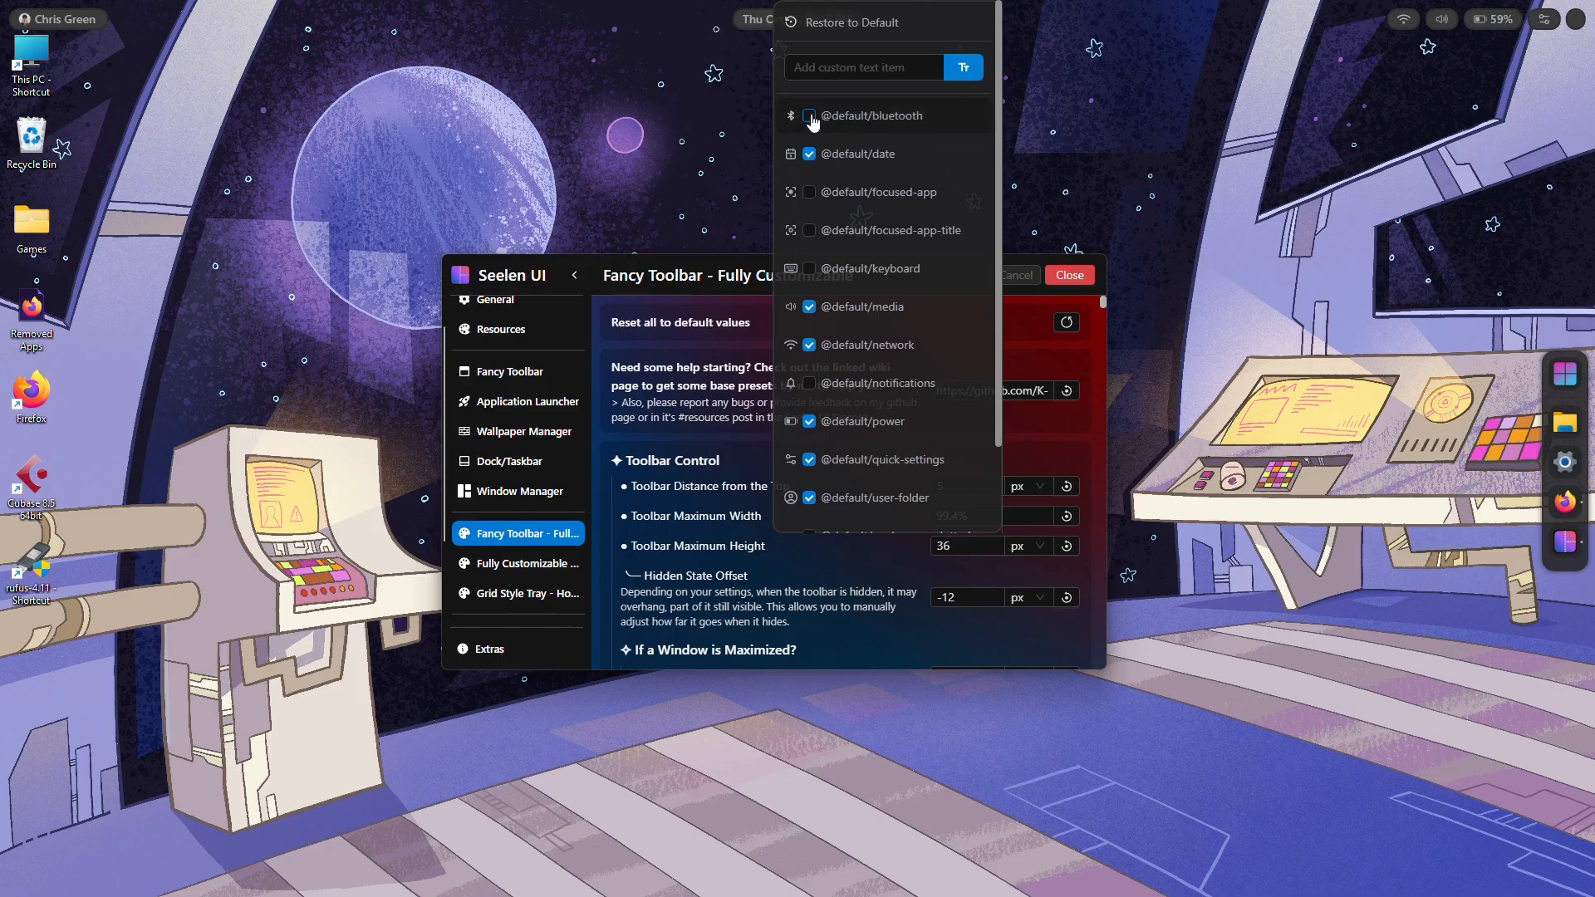
click(512, 81)
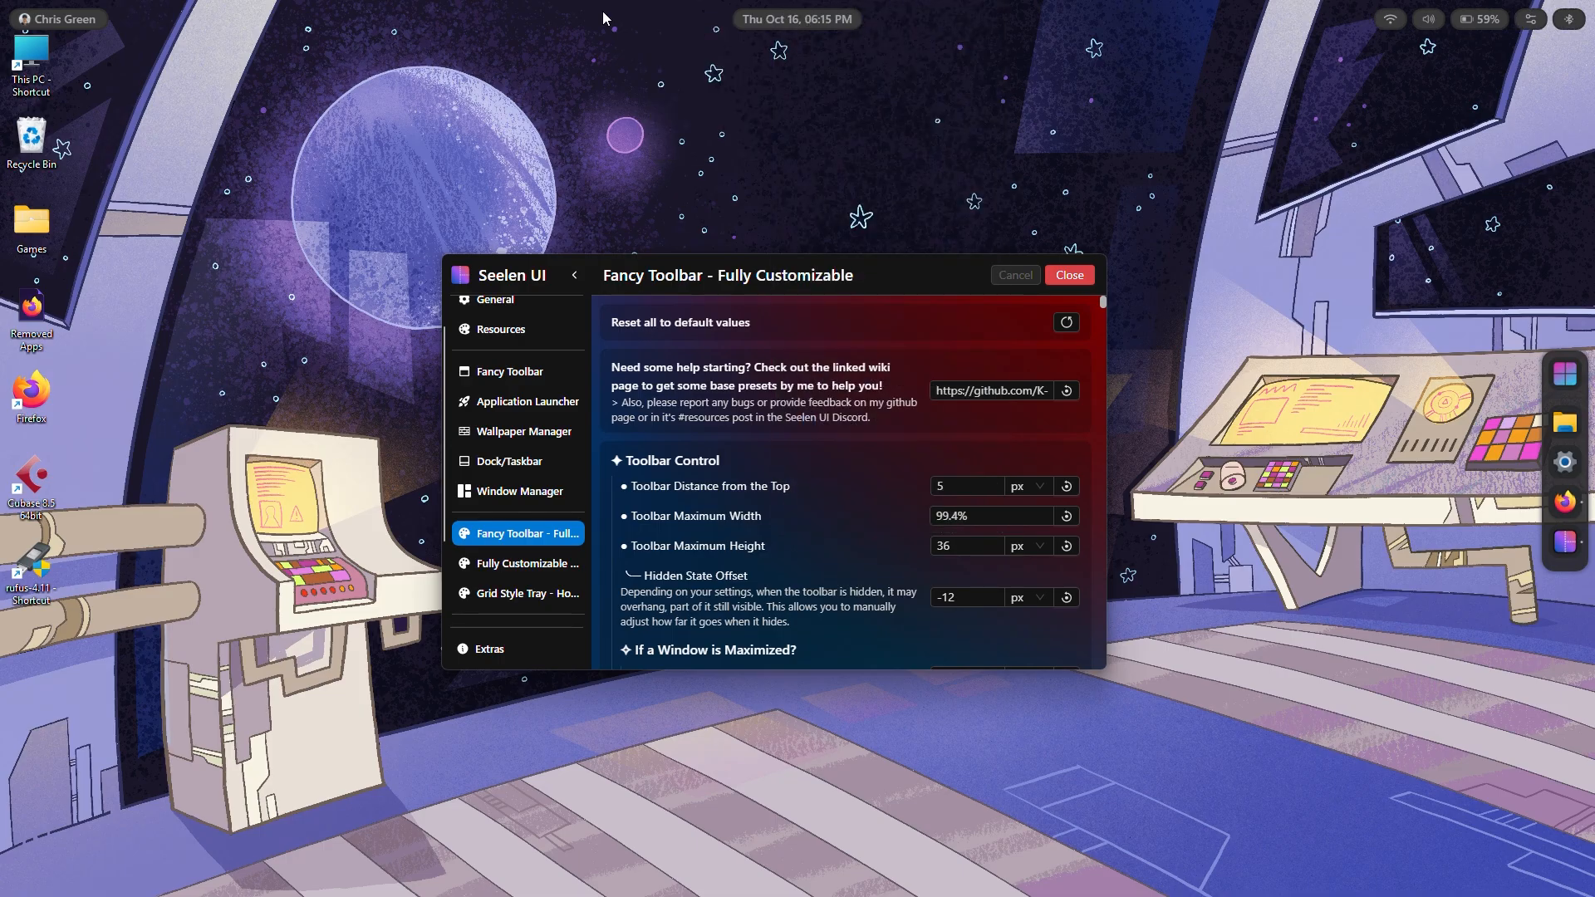
drag(1562, 16, 1370, 24)
- Open the Window Manager settings, switch tiling off and on again, set the layout to Grid, and save
click(517, 495)
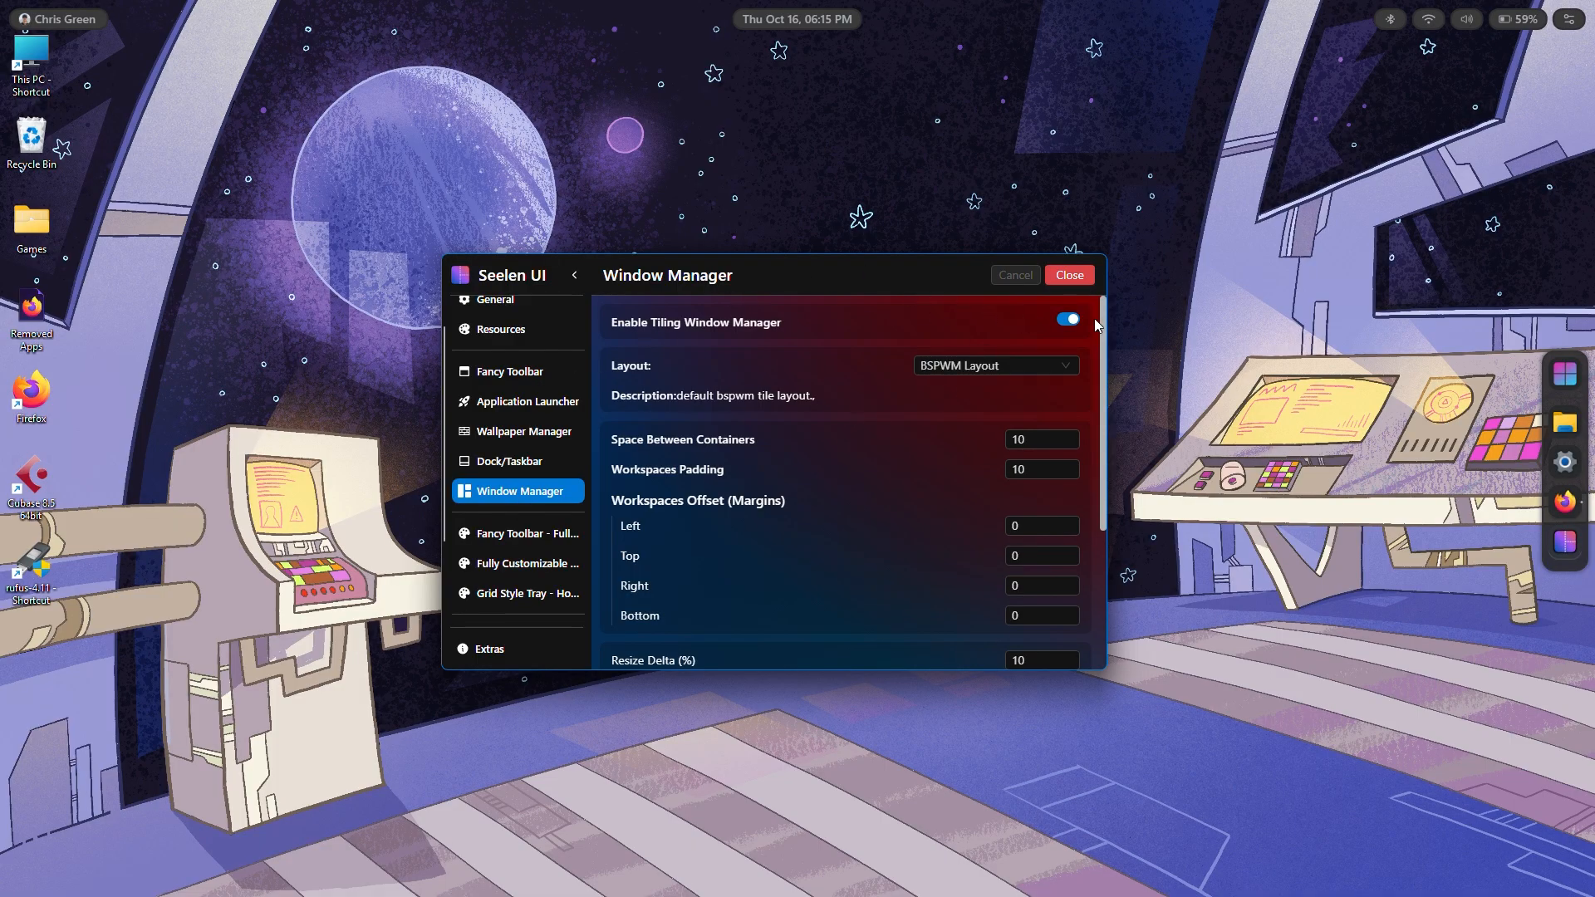
click(1068, 320)
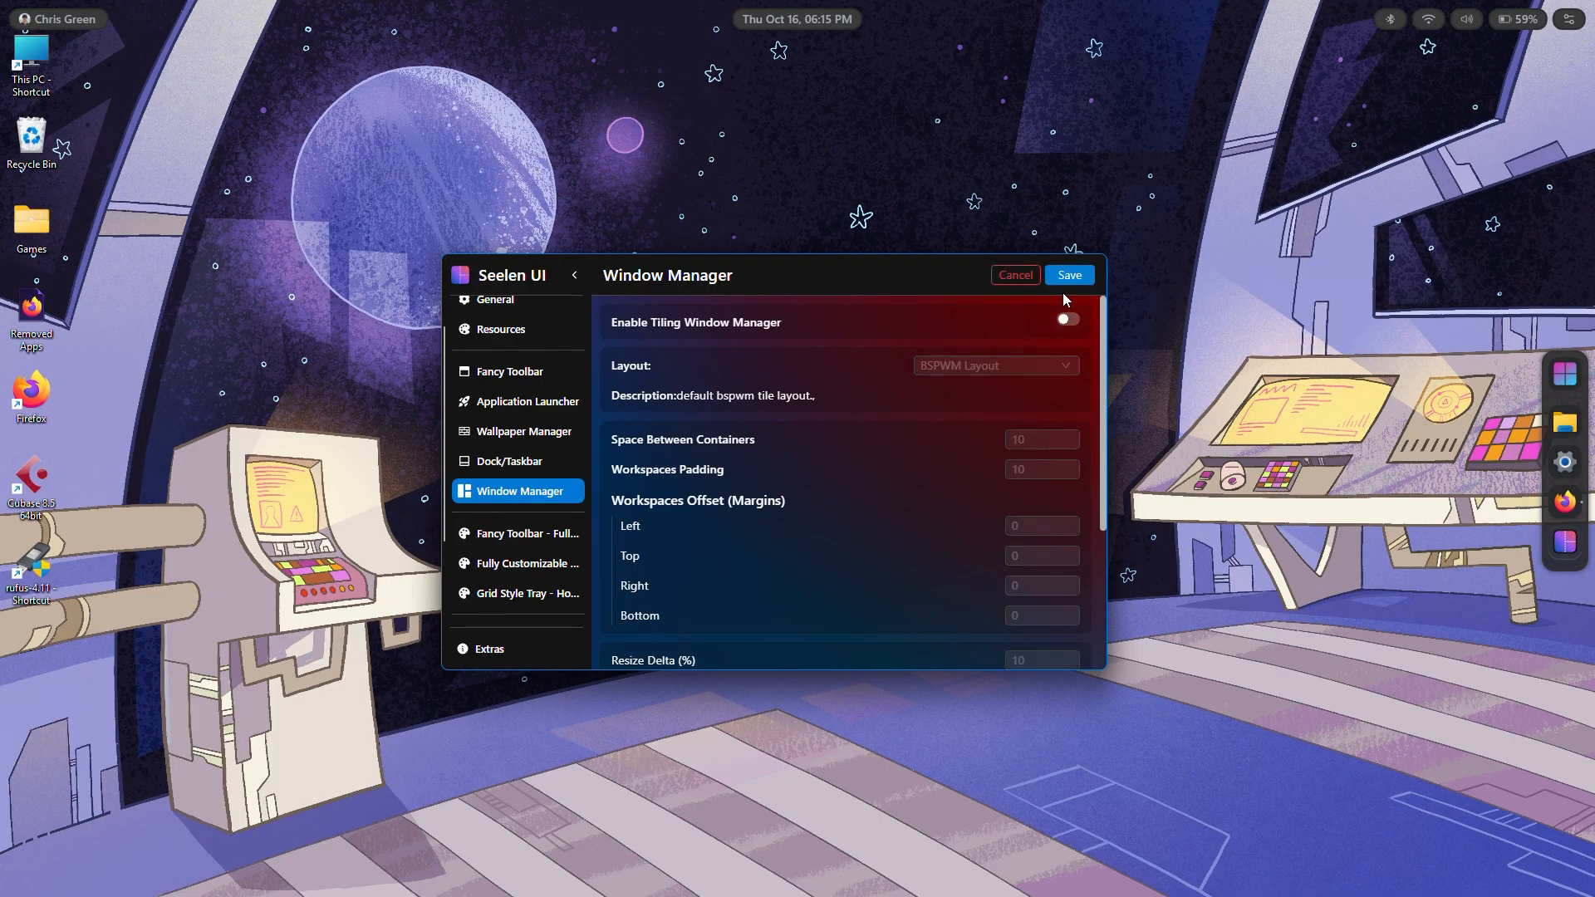
click(1068, 320)
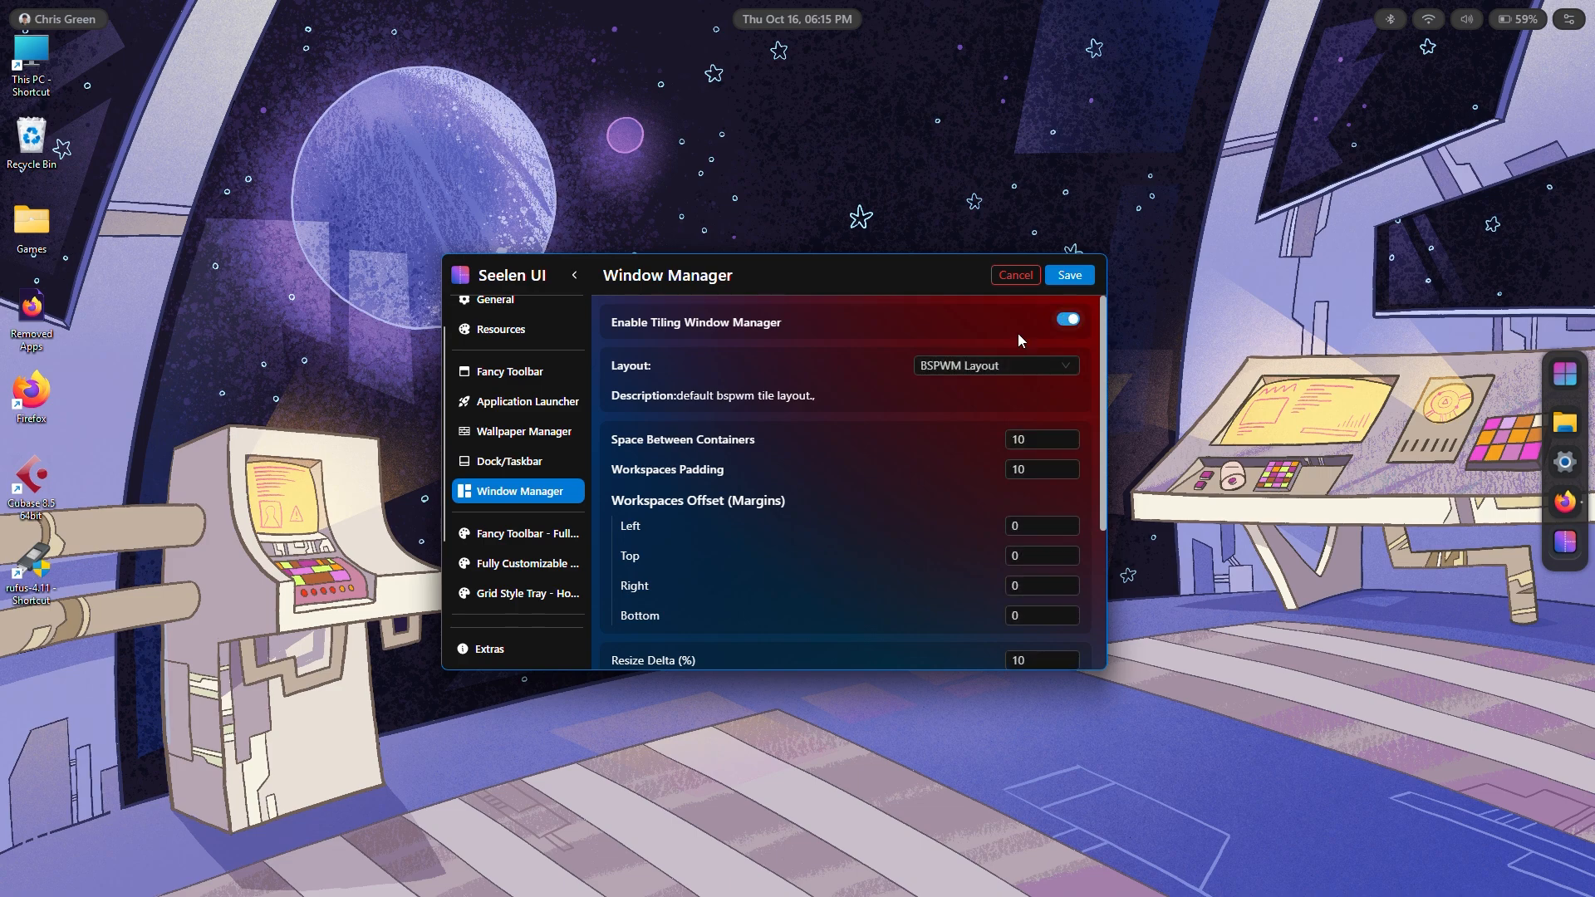
click(950, 366)
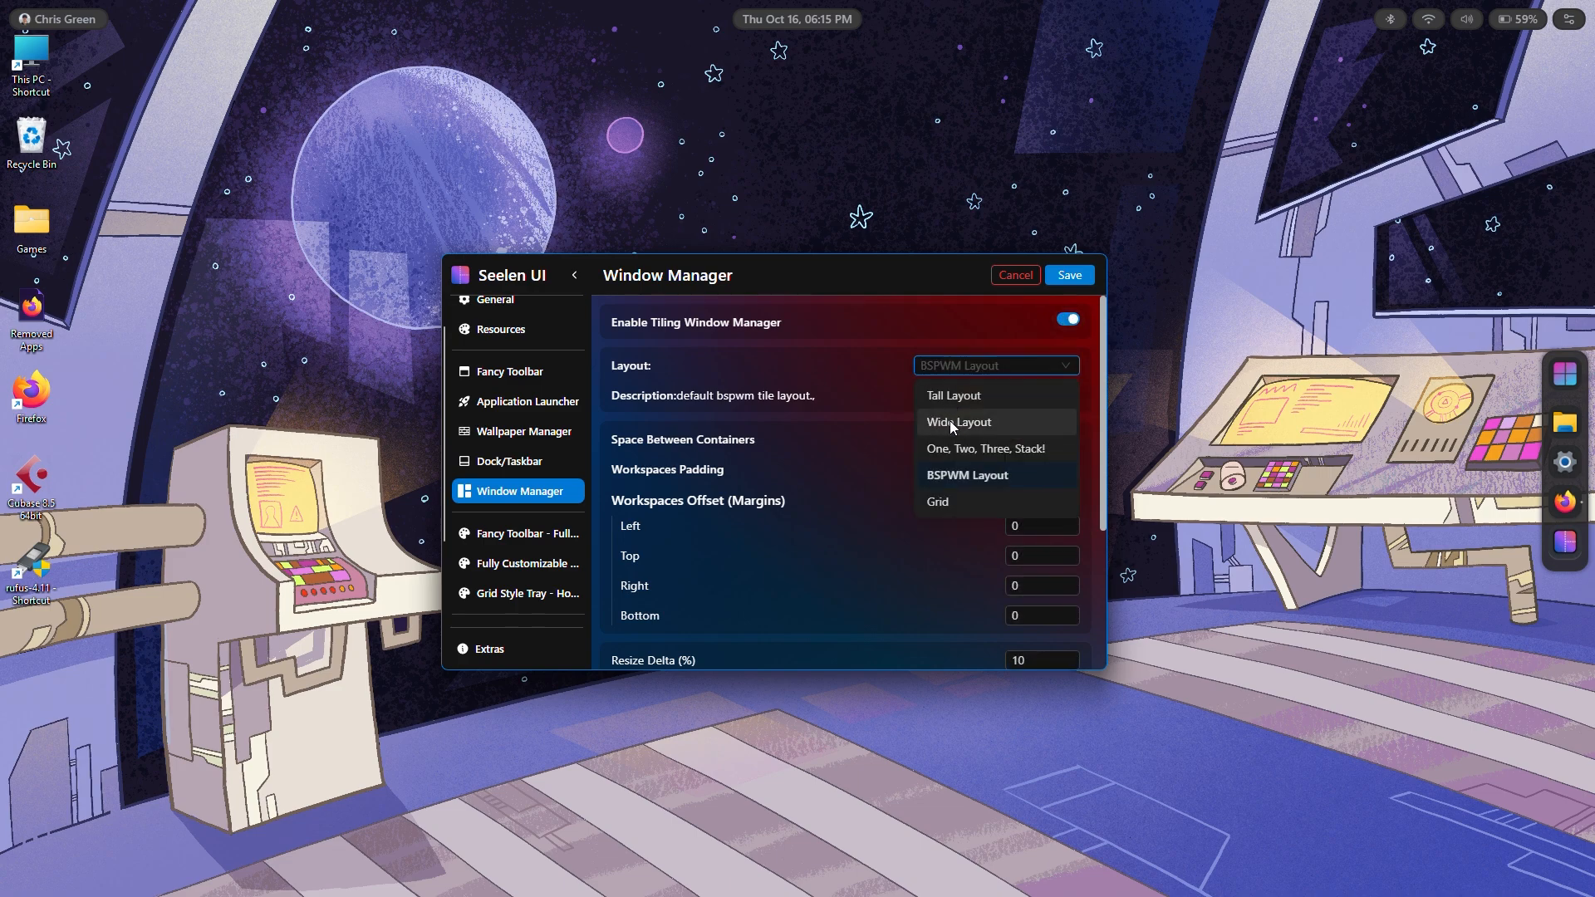
click(943, 502)
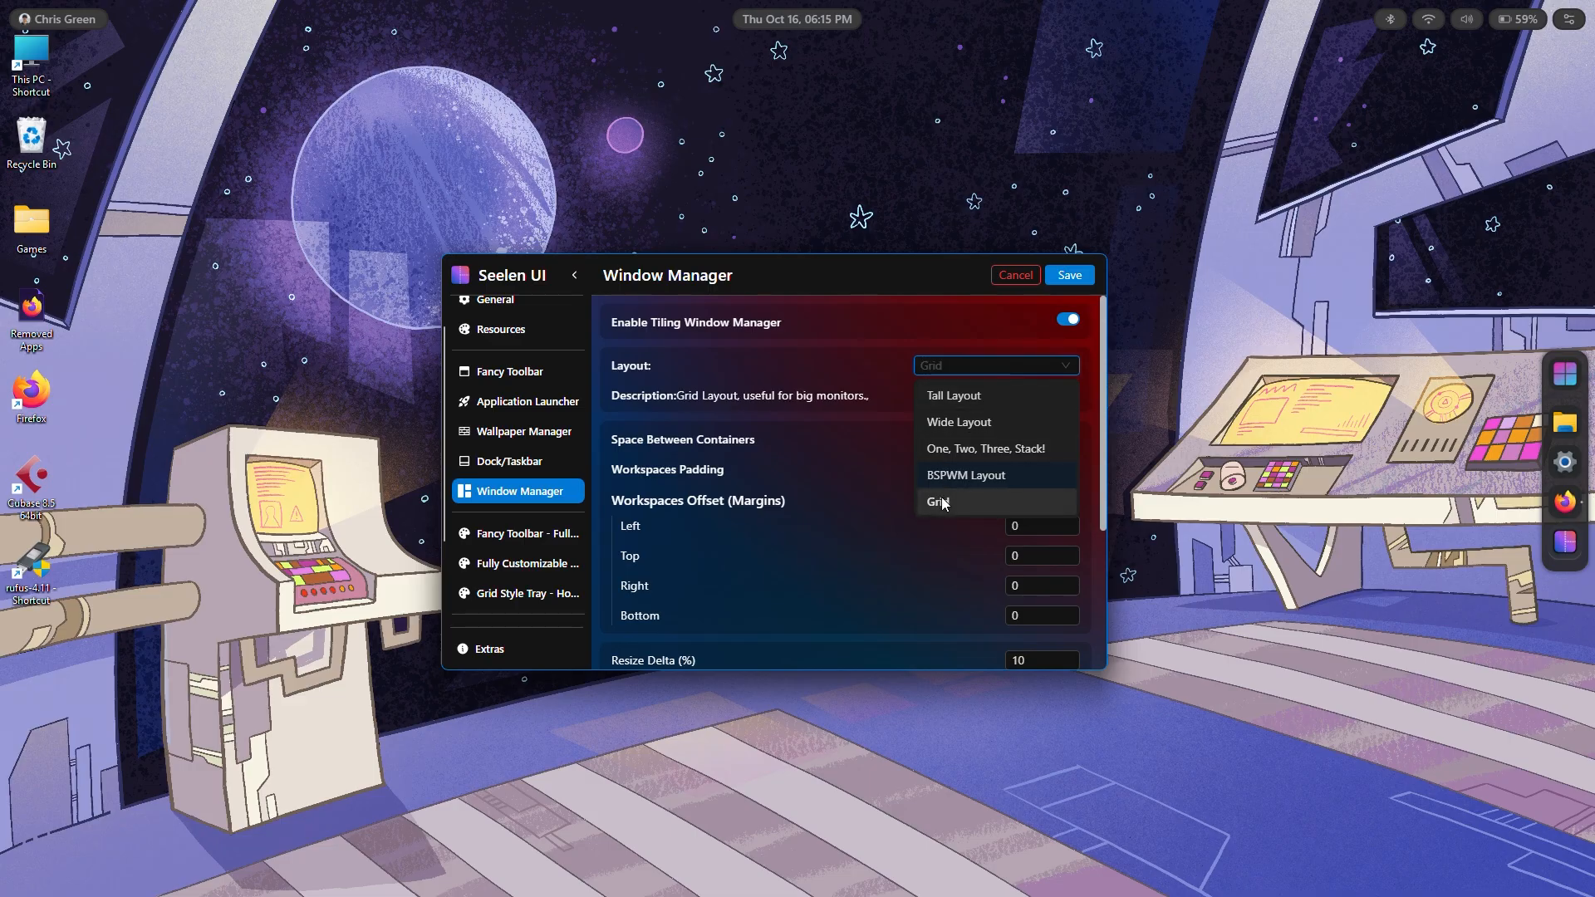
click(1072, 280)
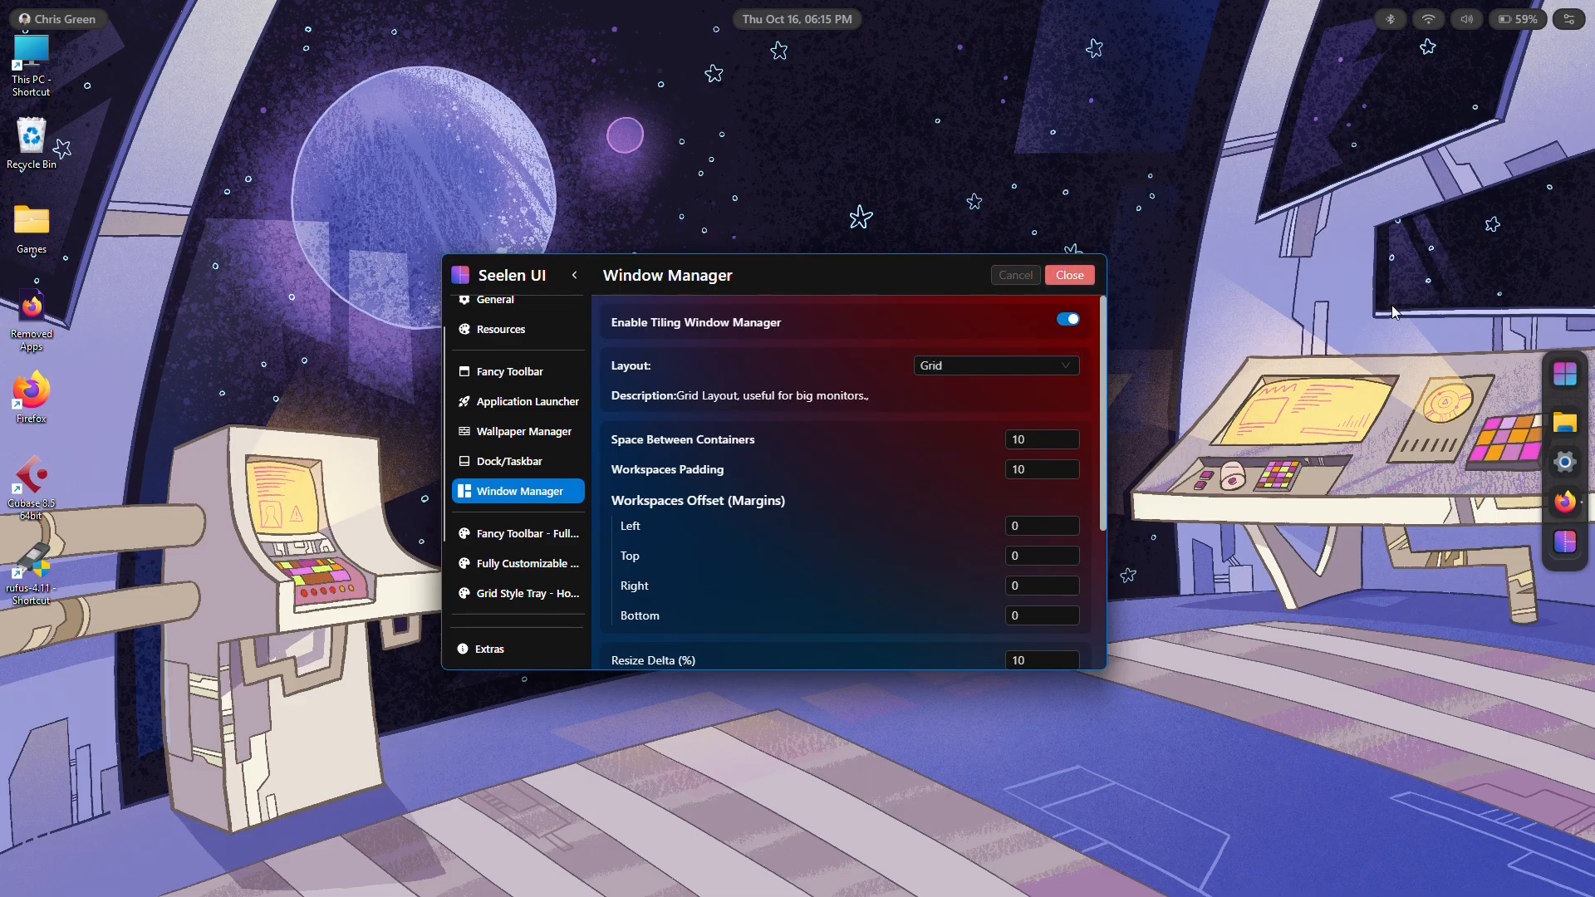
- Test the Grid tiling by opening Firefox, Windows Settings, File Explorer, and the Desktop folder in a new window
click(1562, 504)
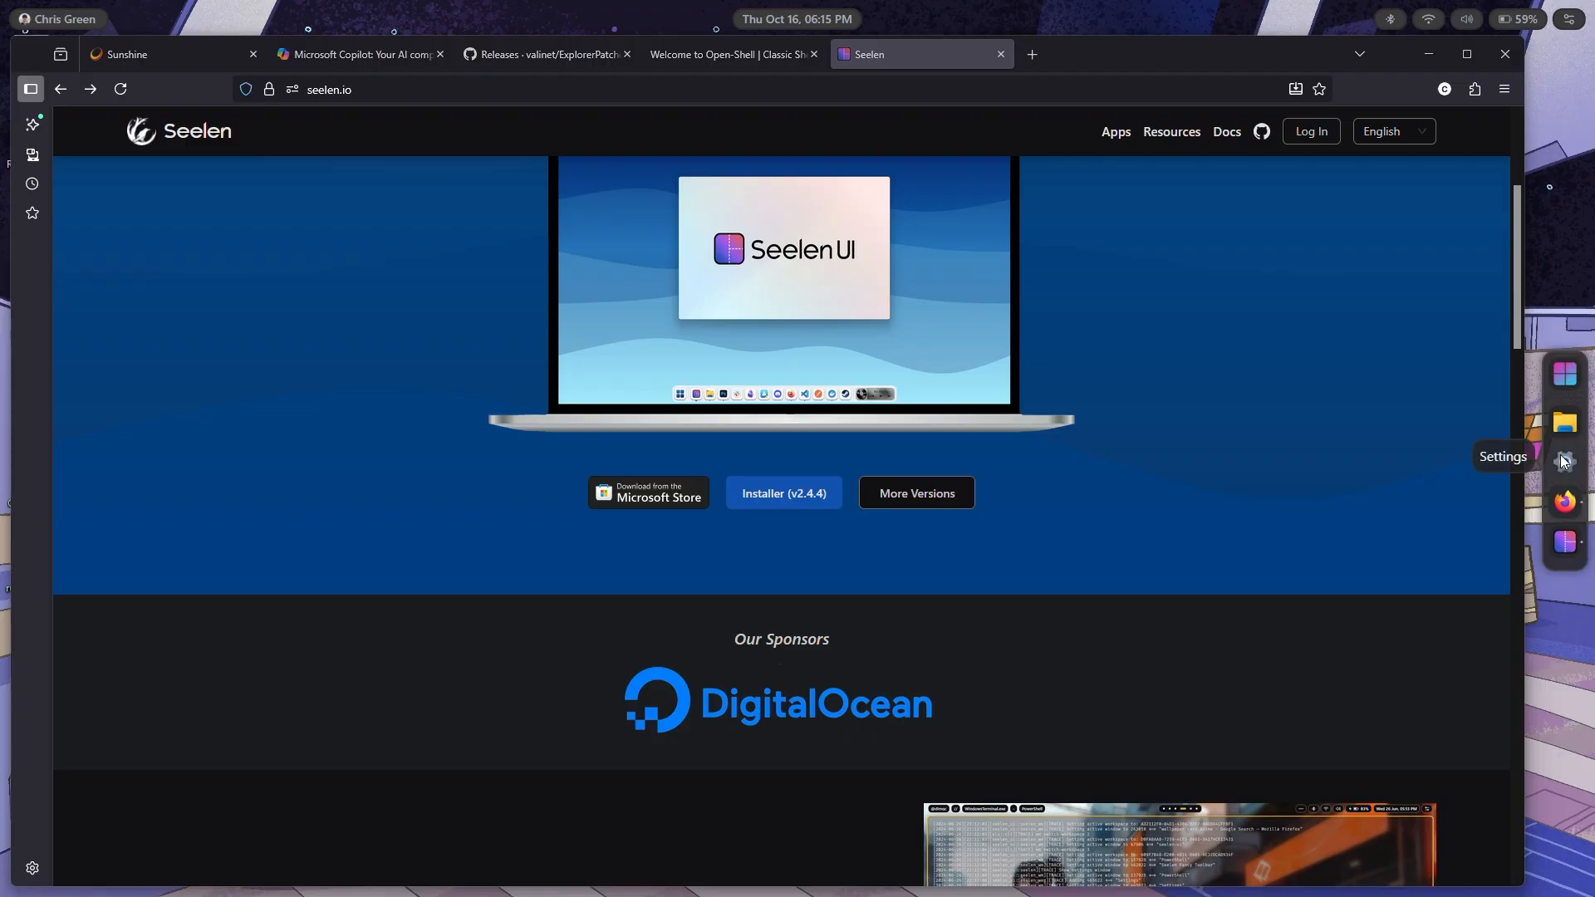
click(1564, 462)
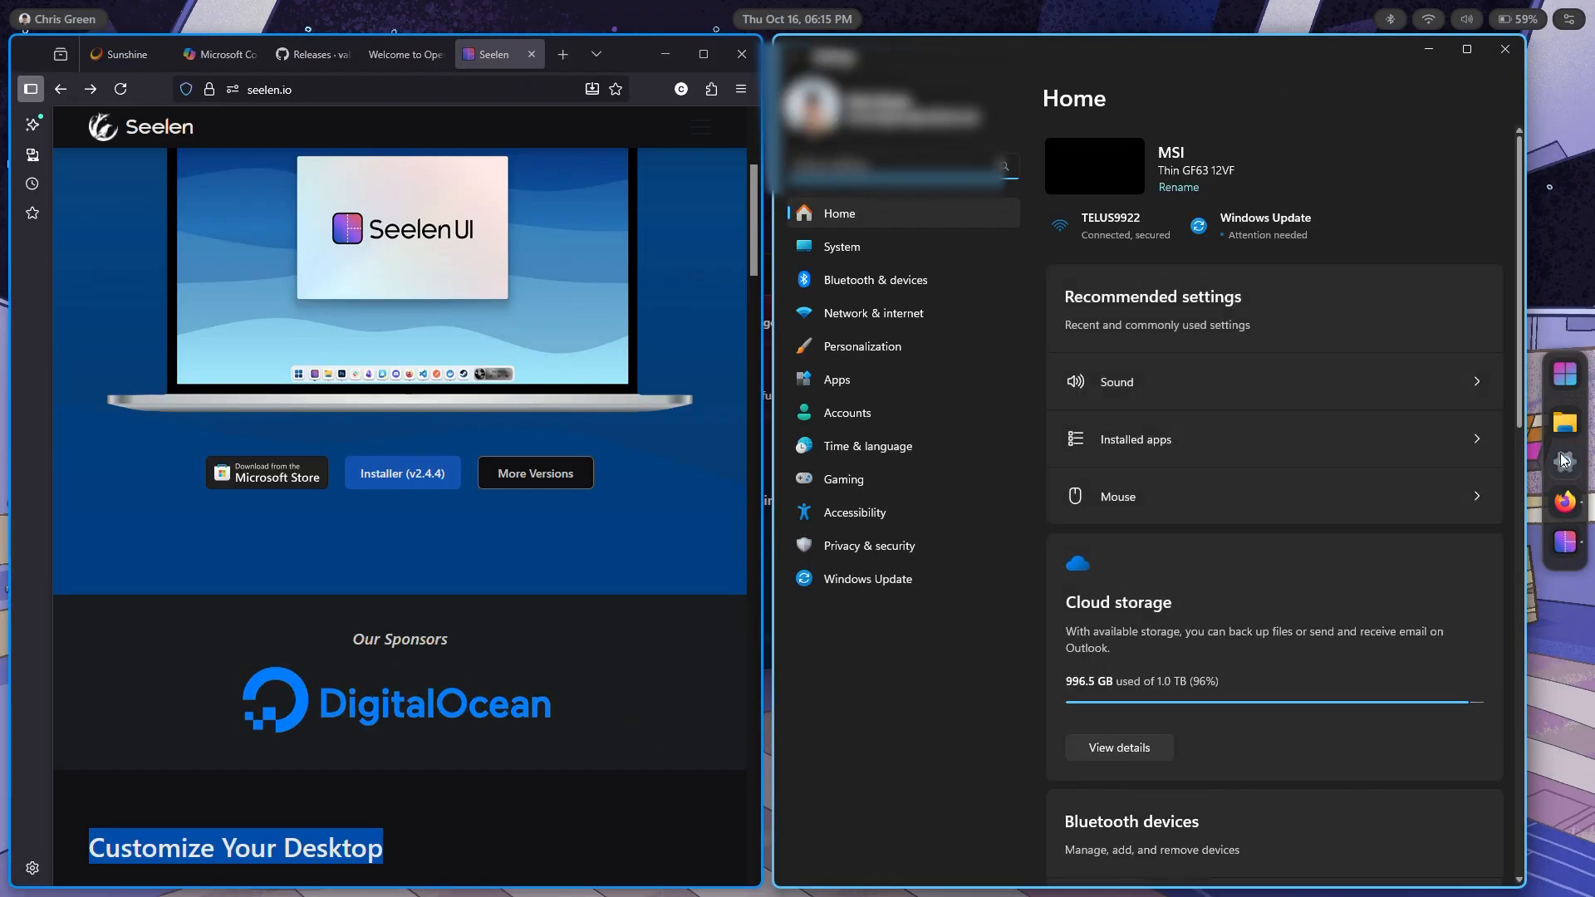
click(1567, 427)
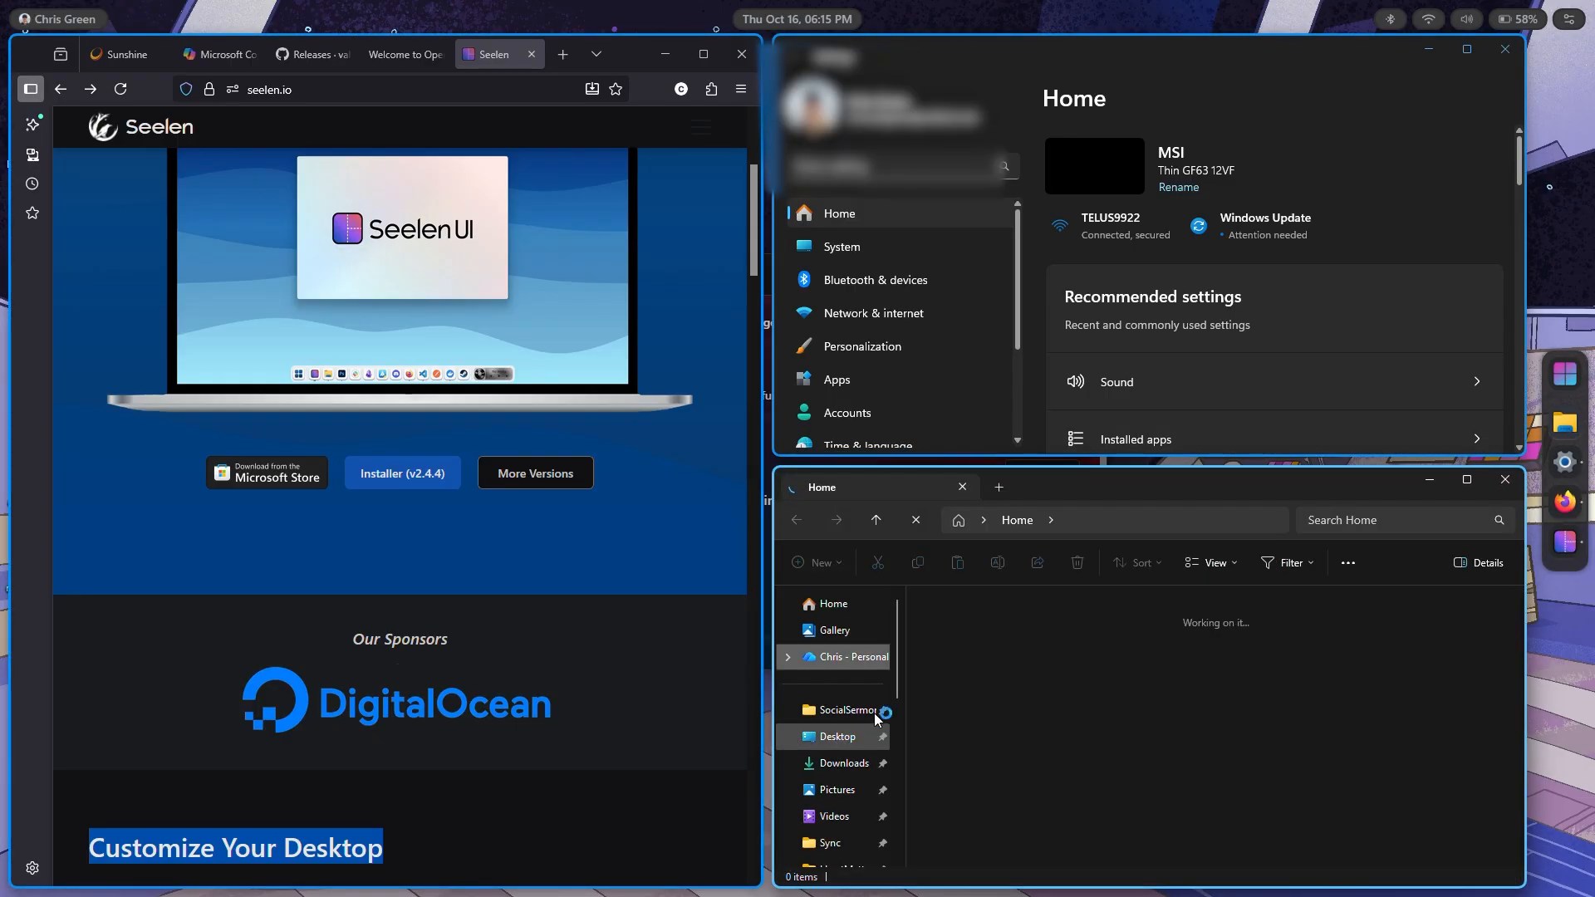
right_click(837, 785)
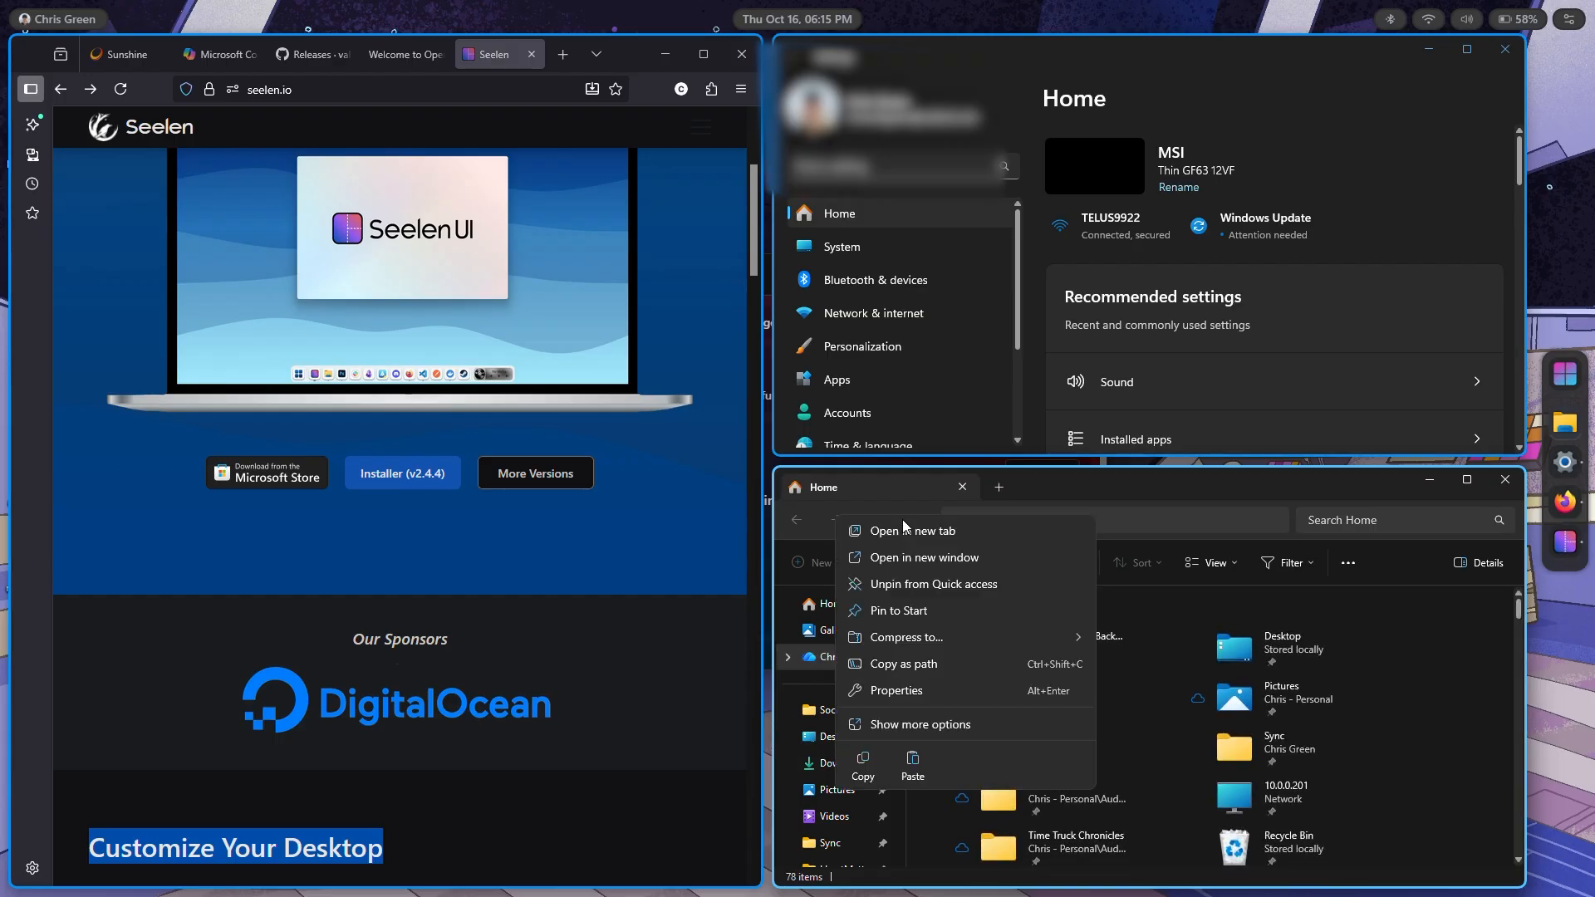
click(904, 557)
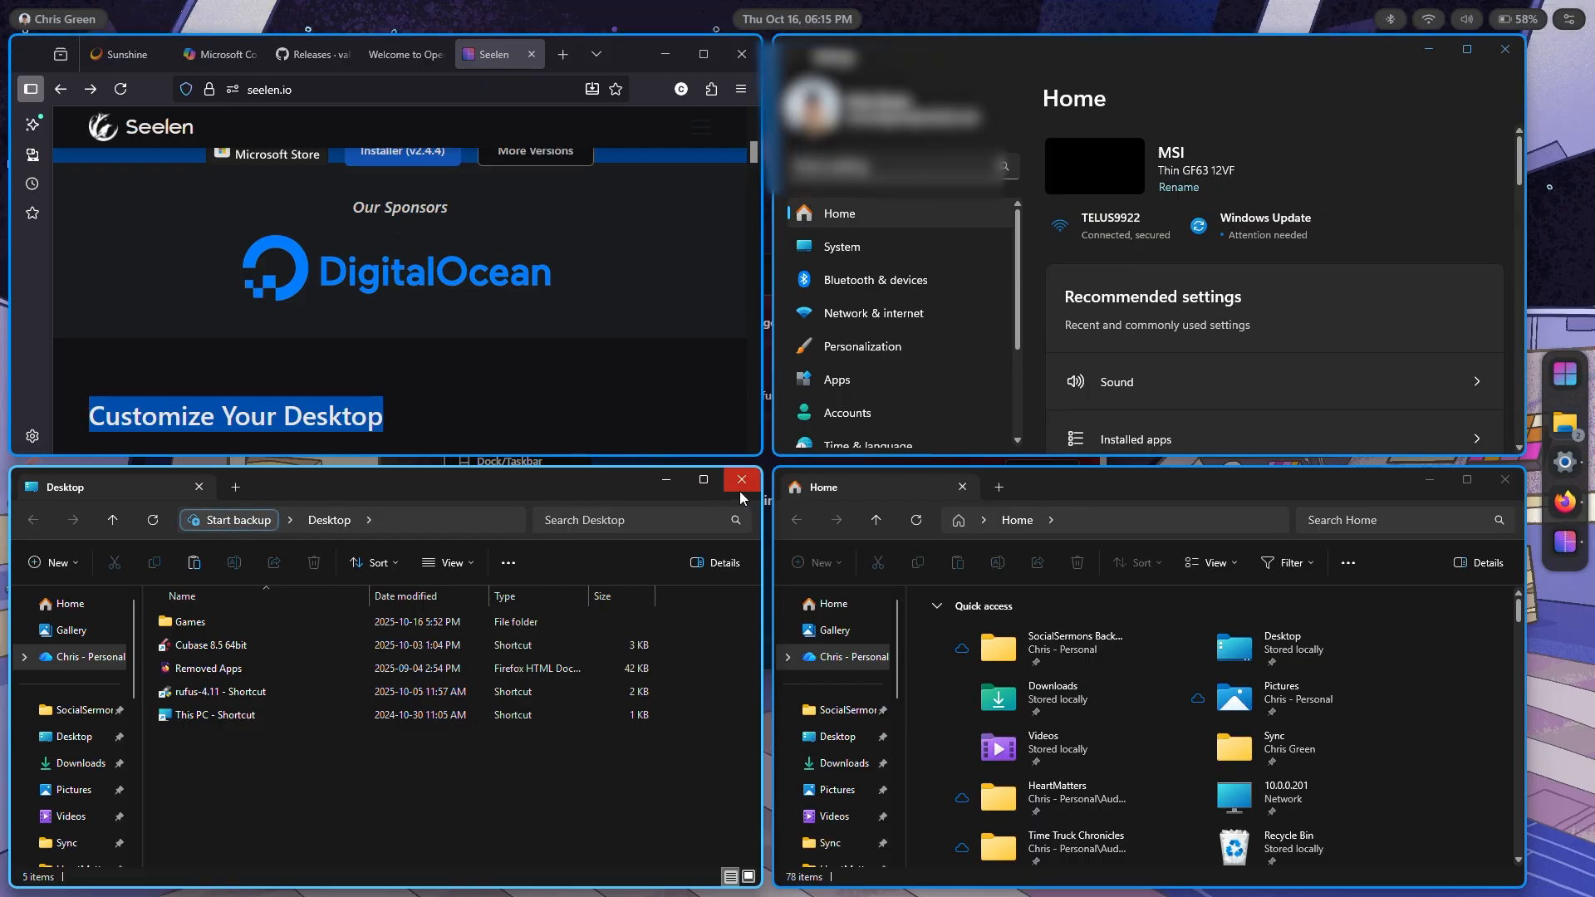
- Return to Seelen UI's Window Manager settings, review the options, set Space Between Containers to 0, and save
click(1564, 542)
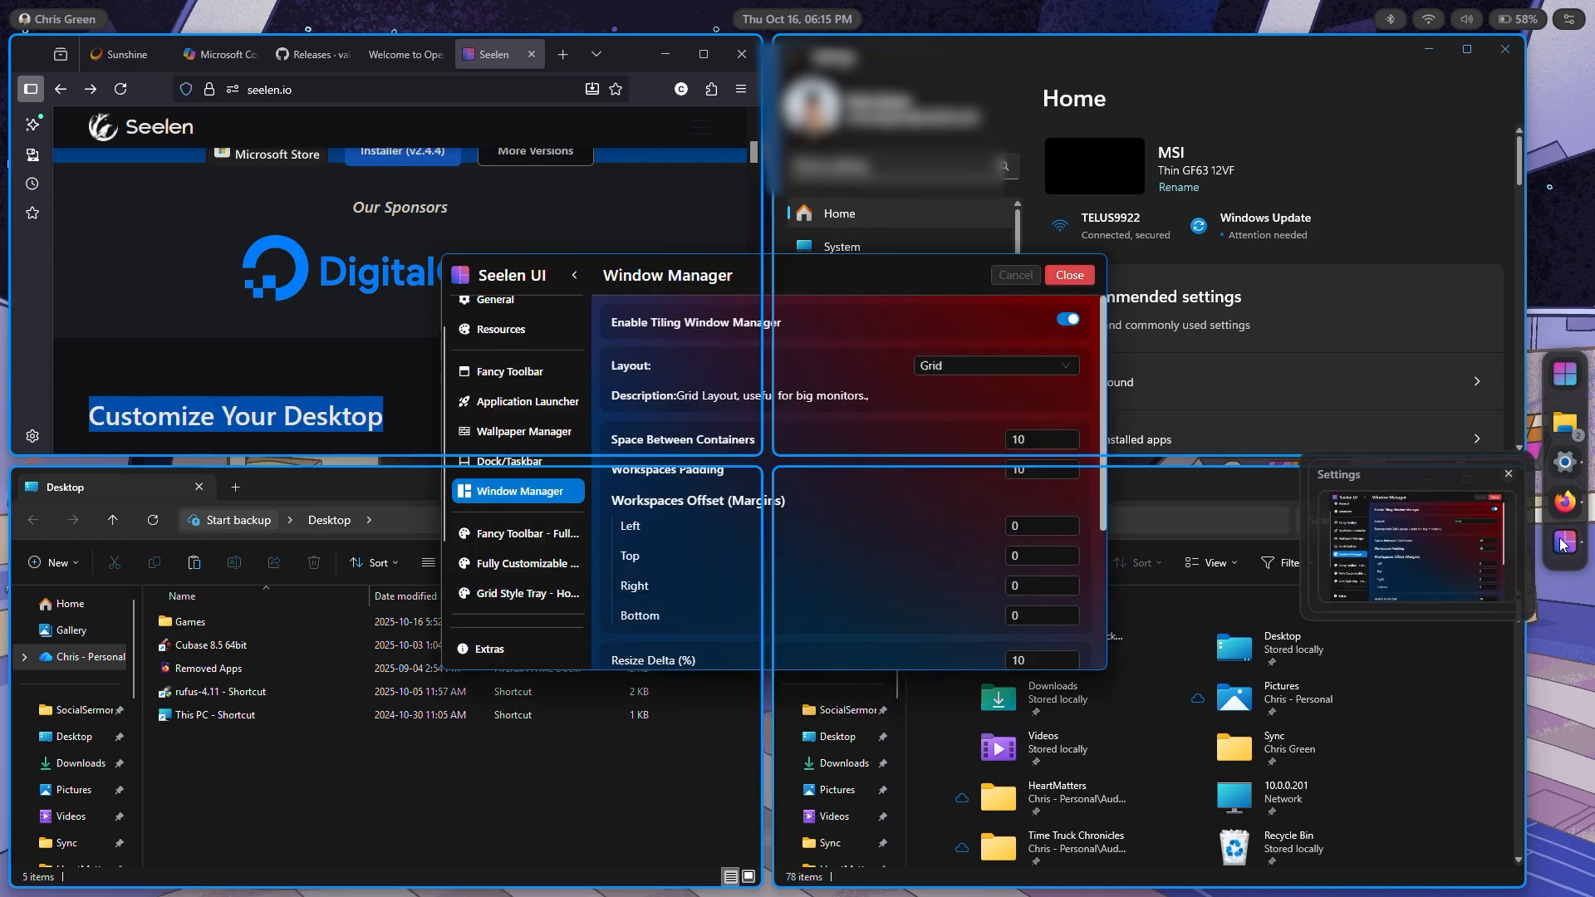
click(973, 362)
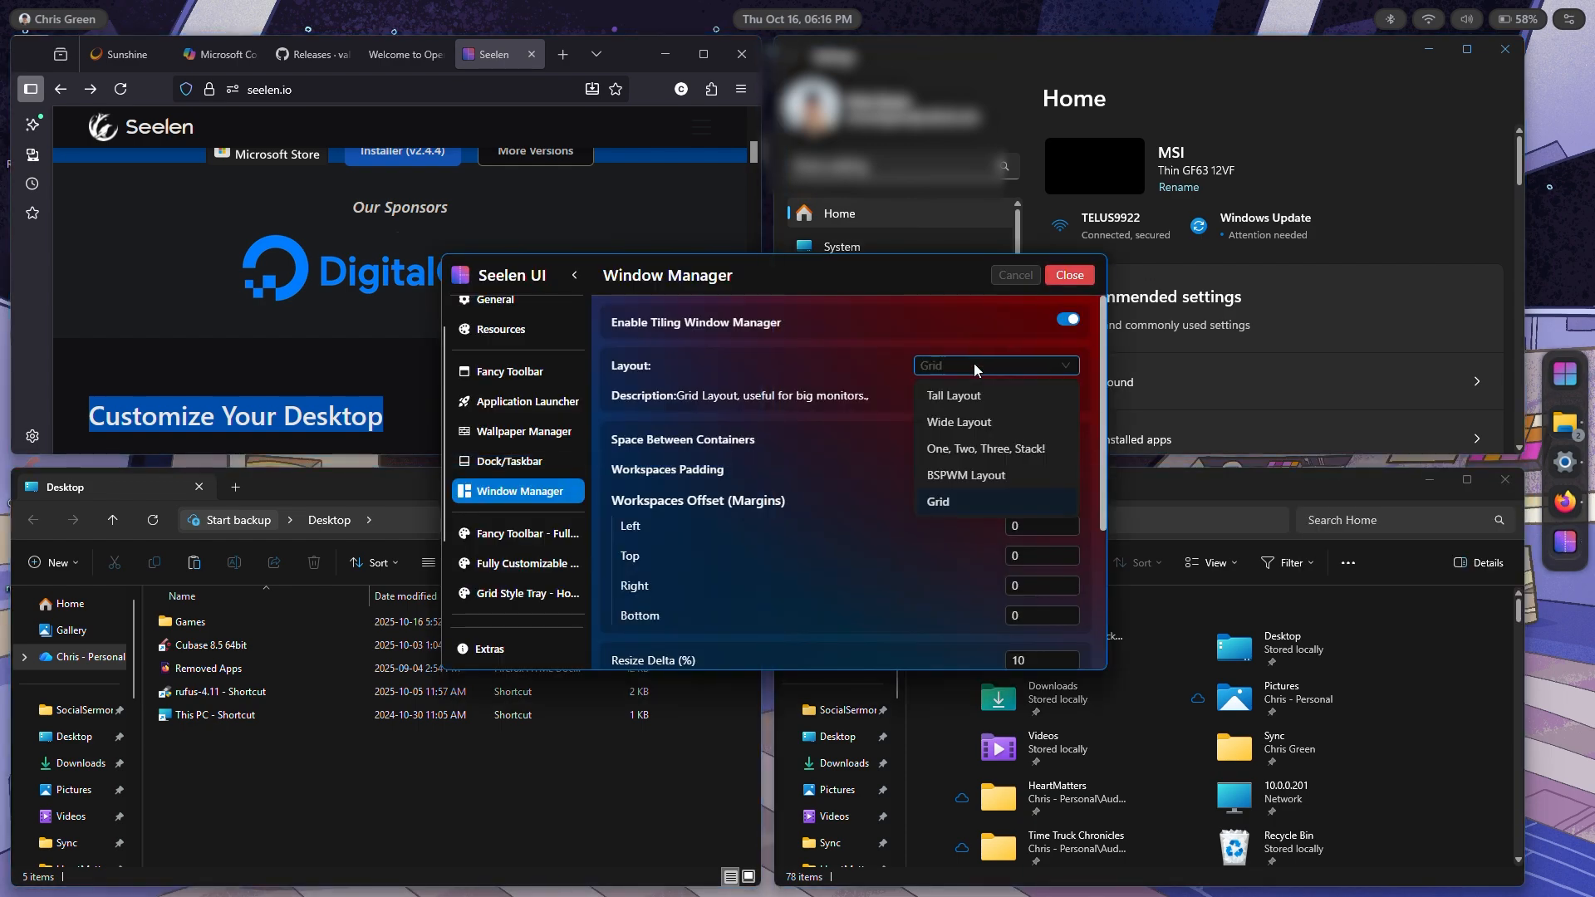
scroll(754, 463, down, 4)
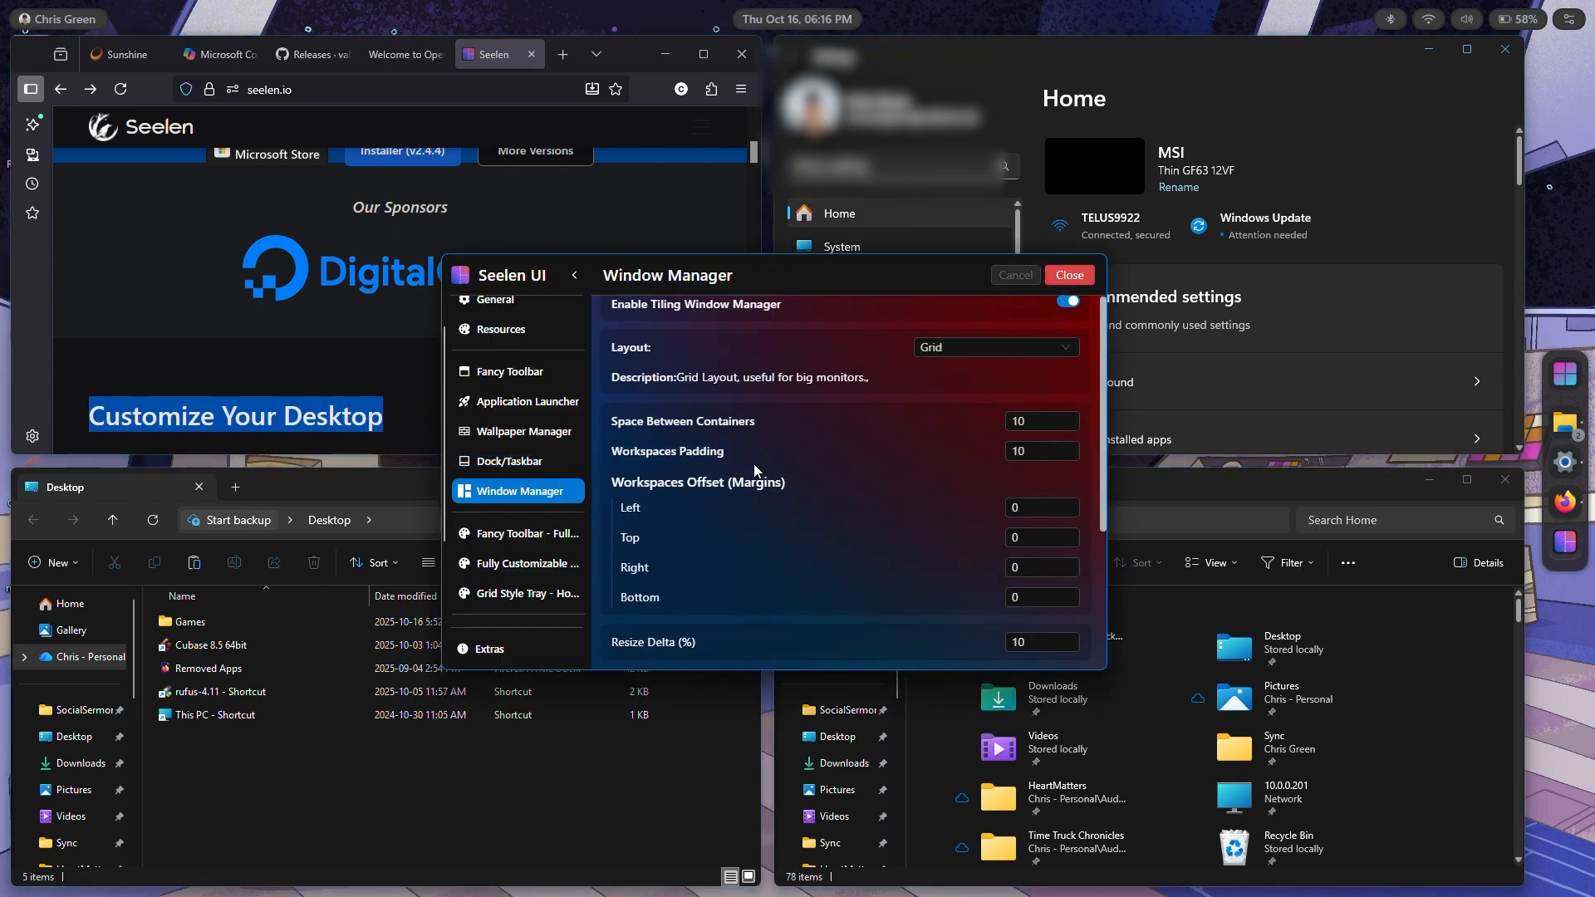
scroll(754, 464, down, 1)
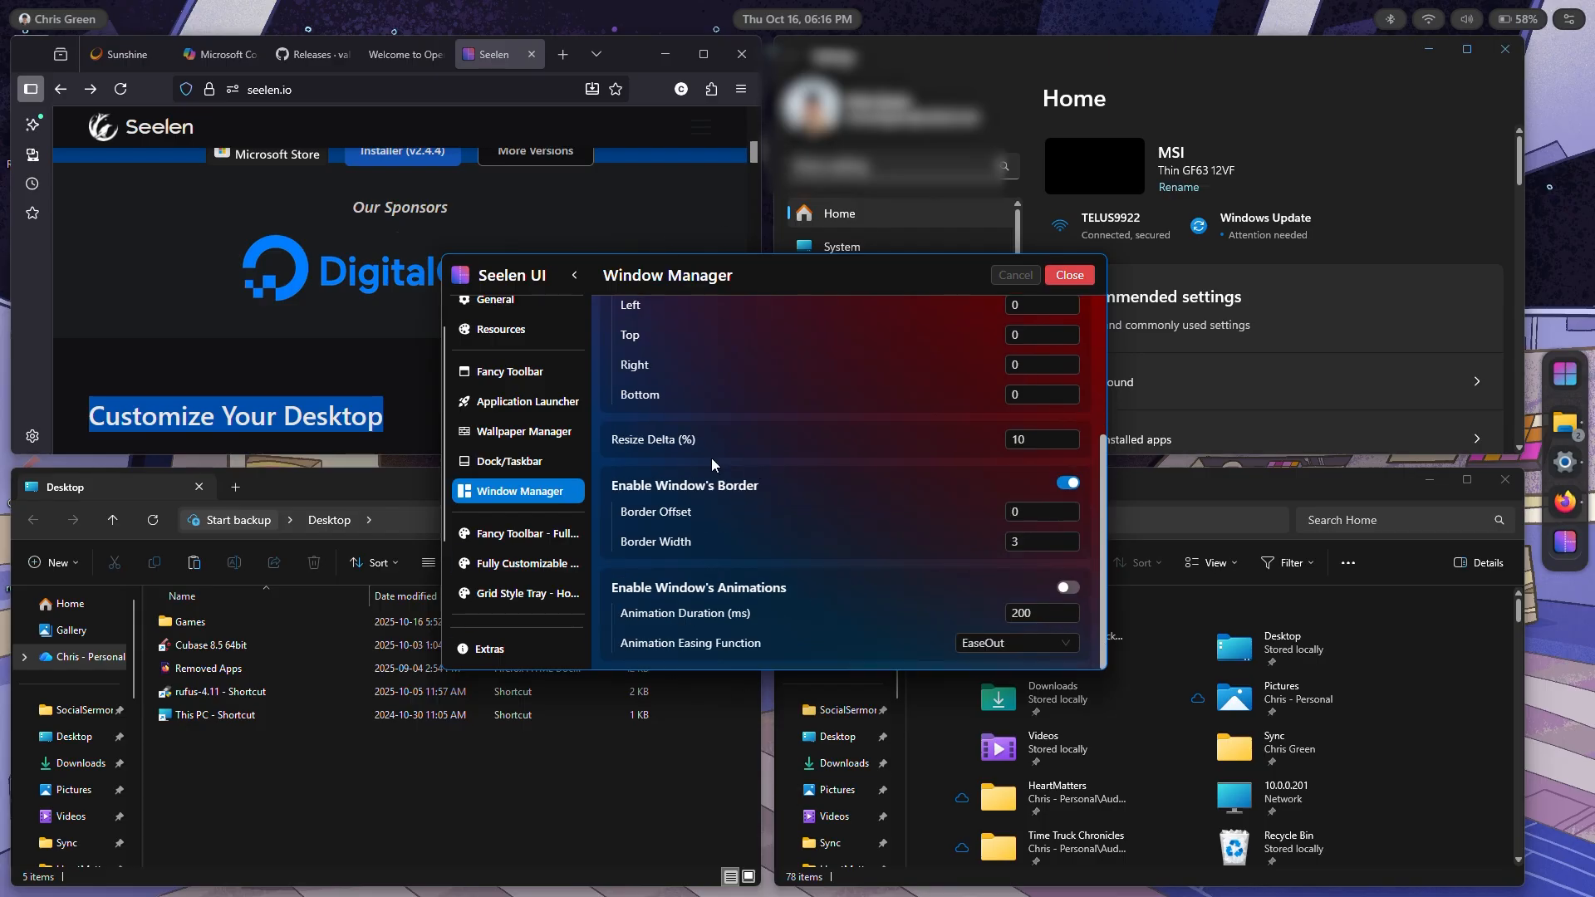
scroll(729, 475, up, 4)
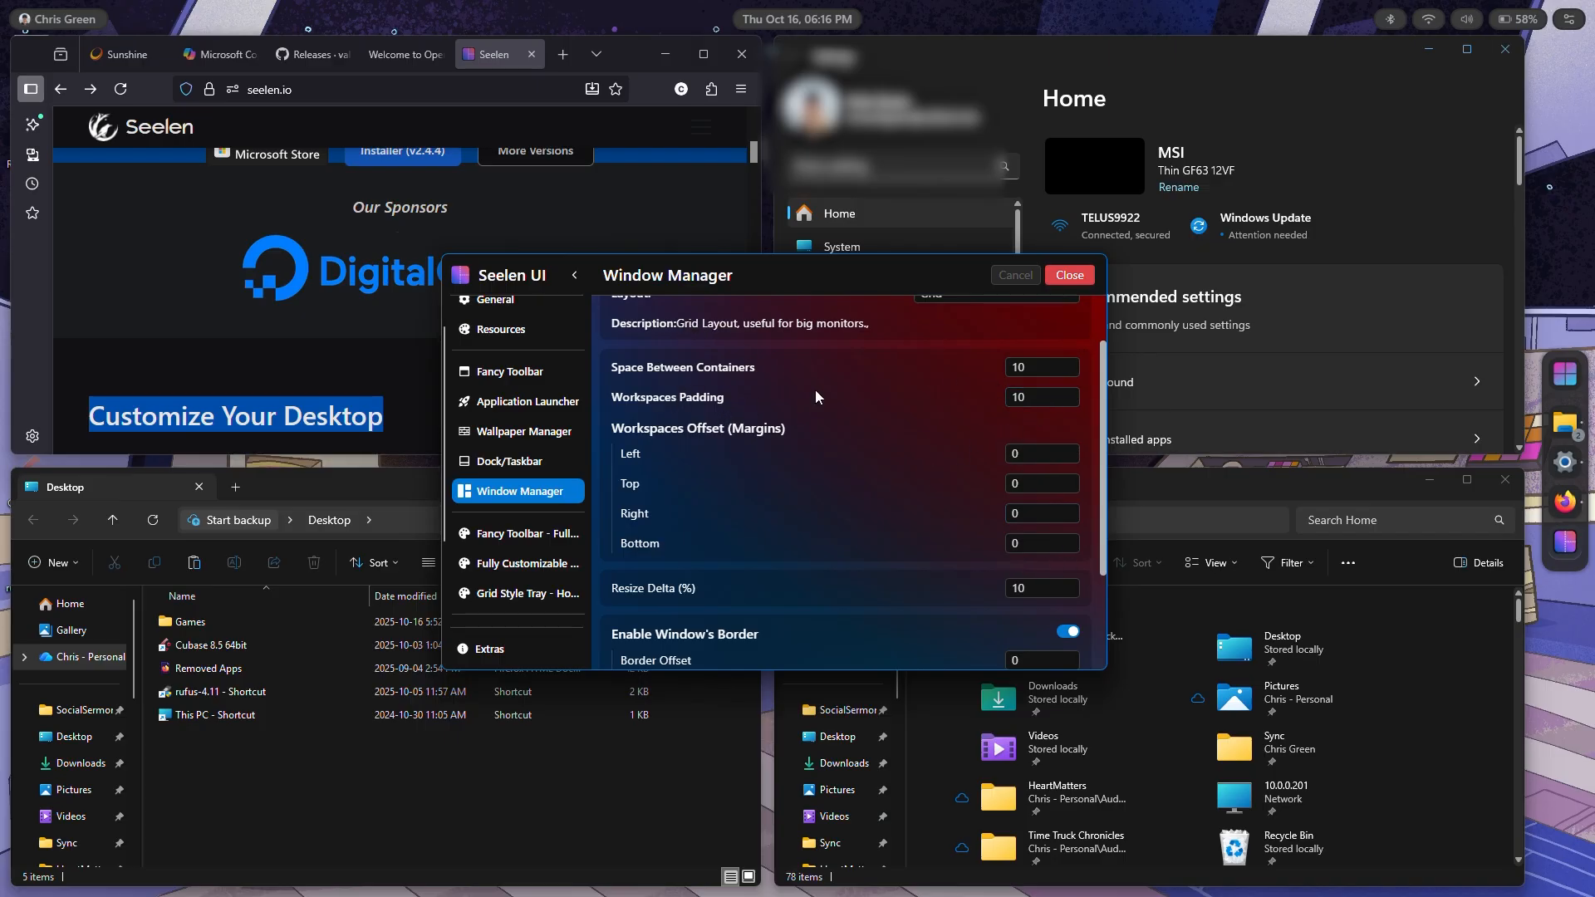
drag(1037, 365, 869, 348)
text(0)
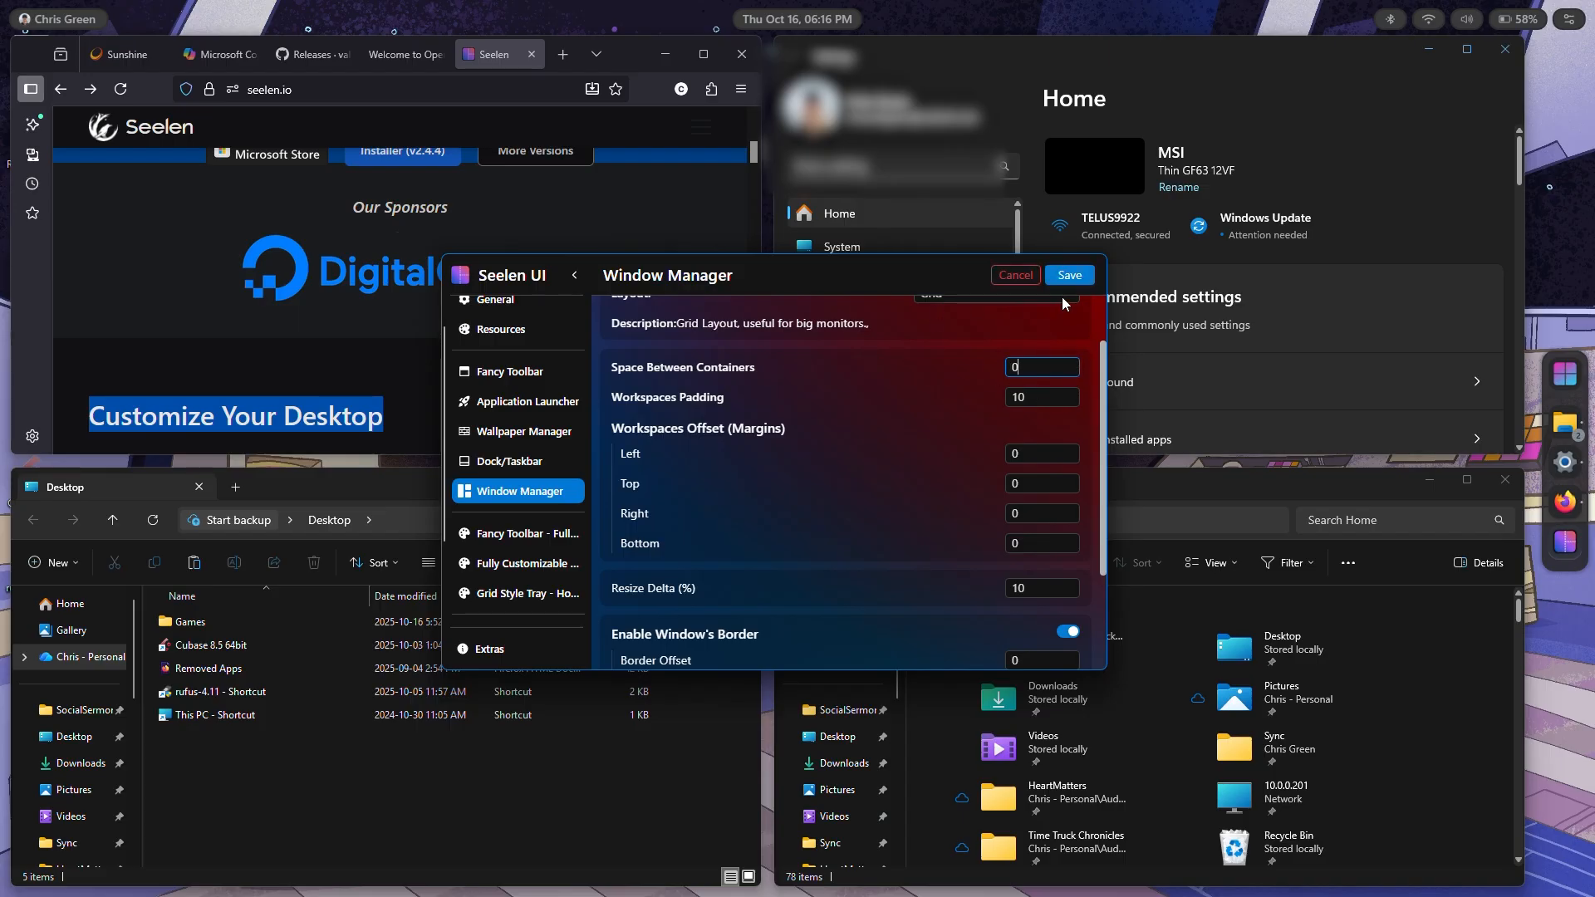
click(1065, 277)
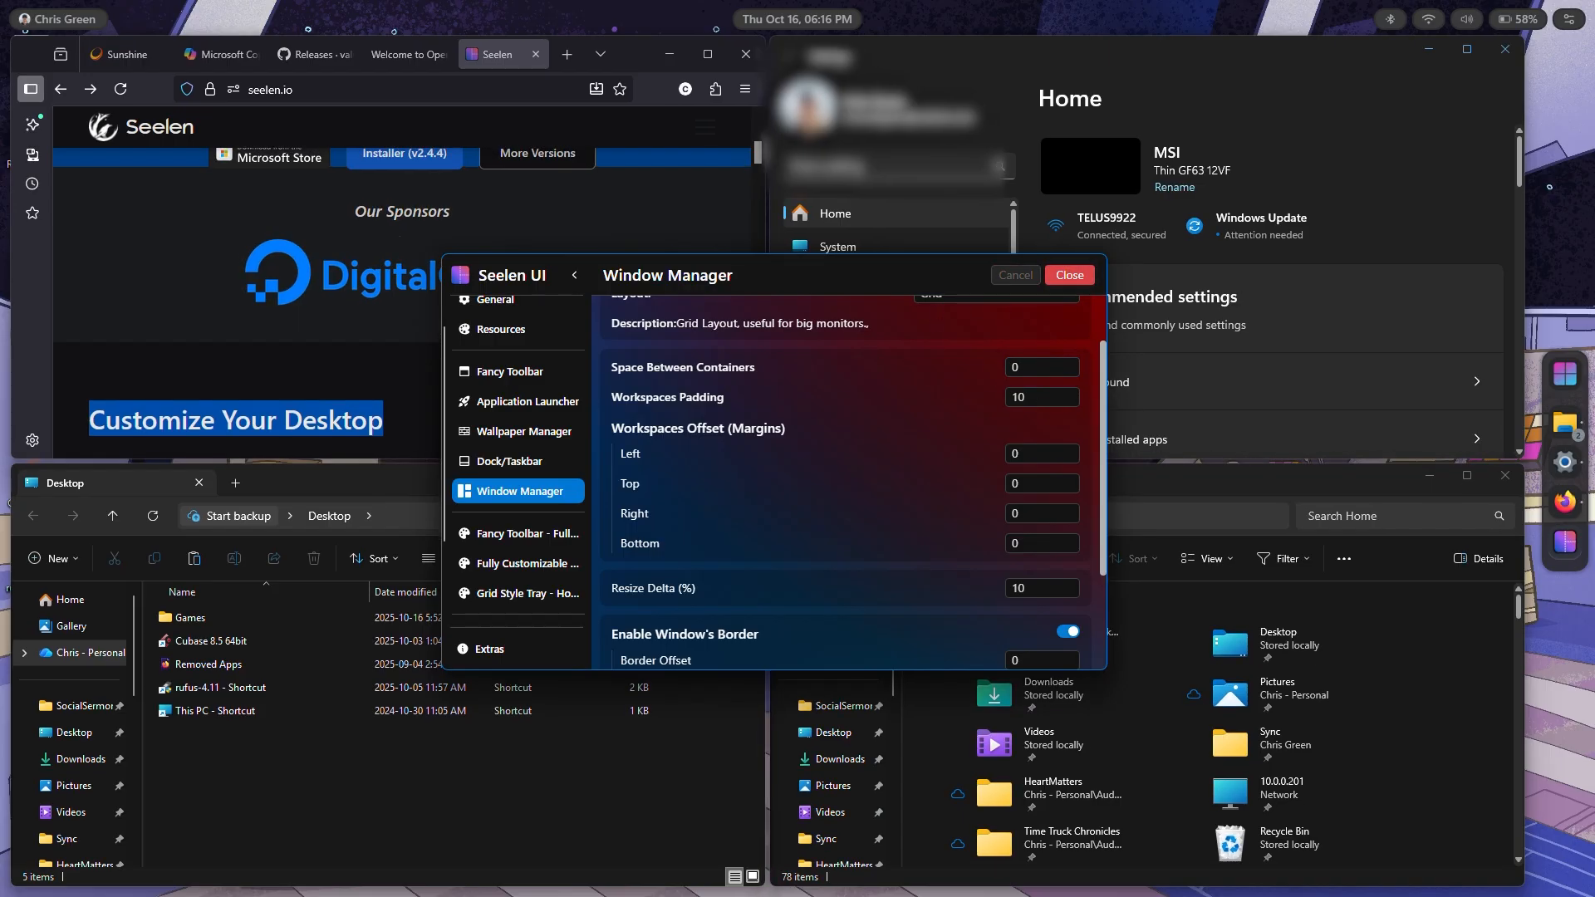
- Set Workspaces Padding to 0 and save, then set it to 10 and save again
double_click(1015, 398)
text(0)
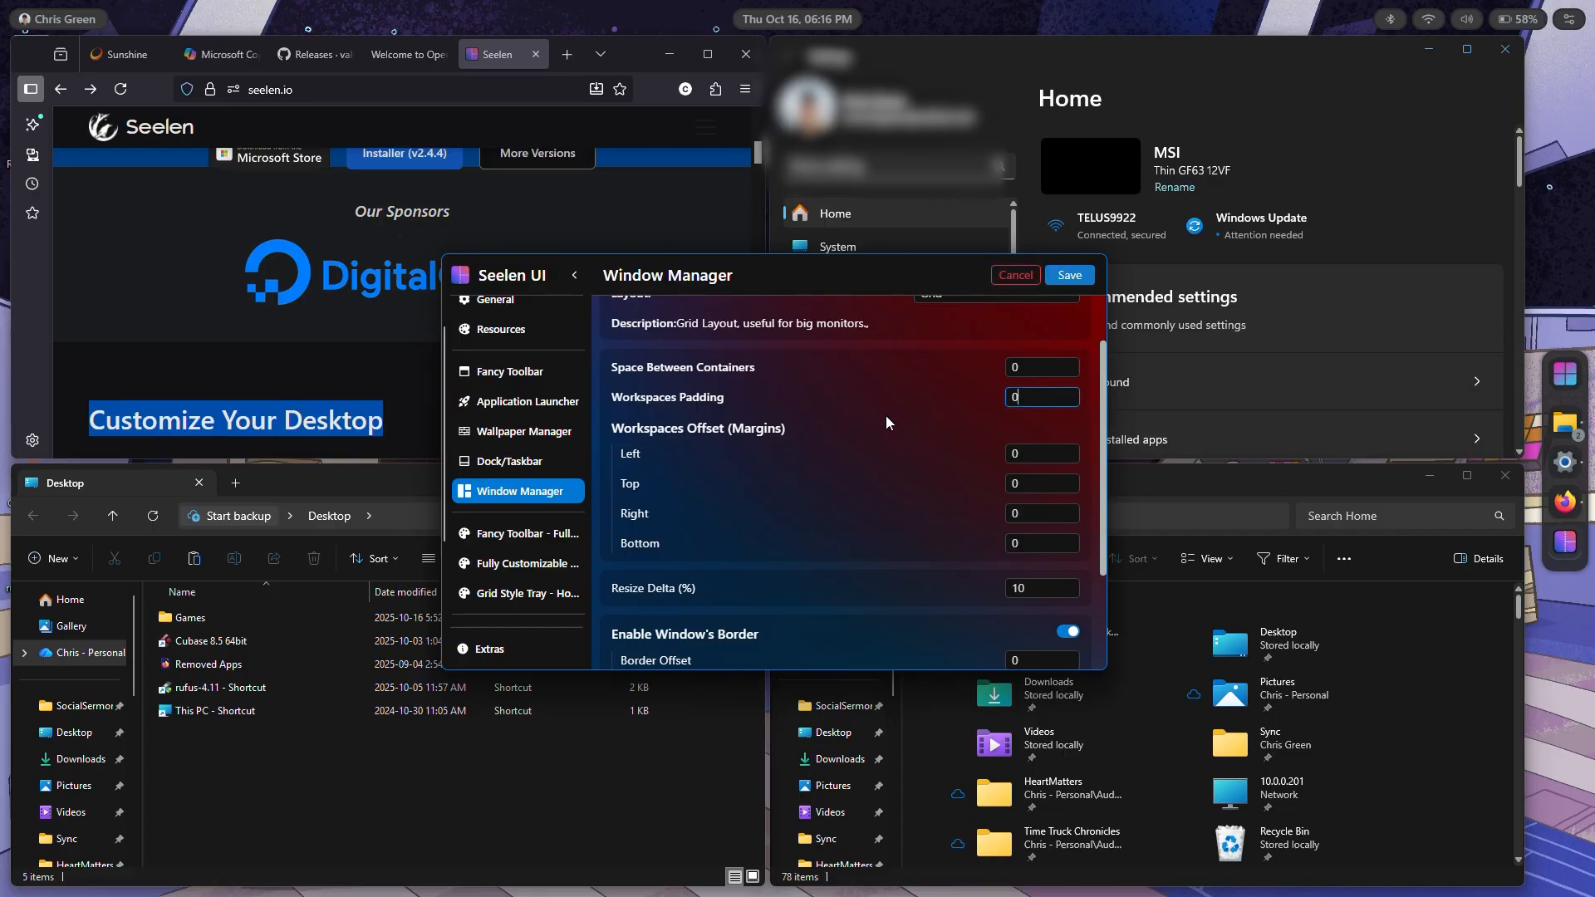
click(1078, 278)
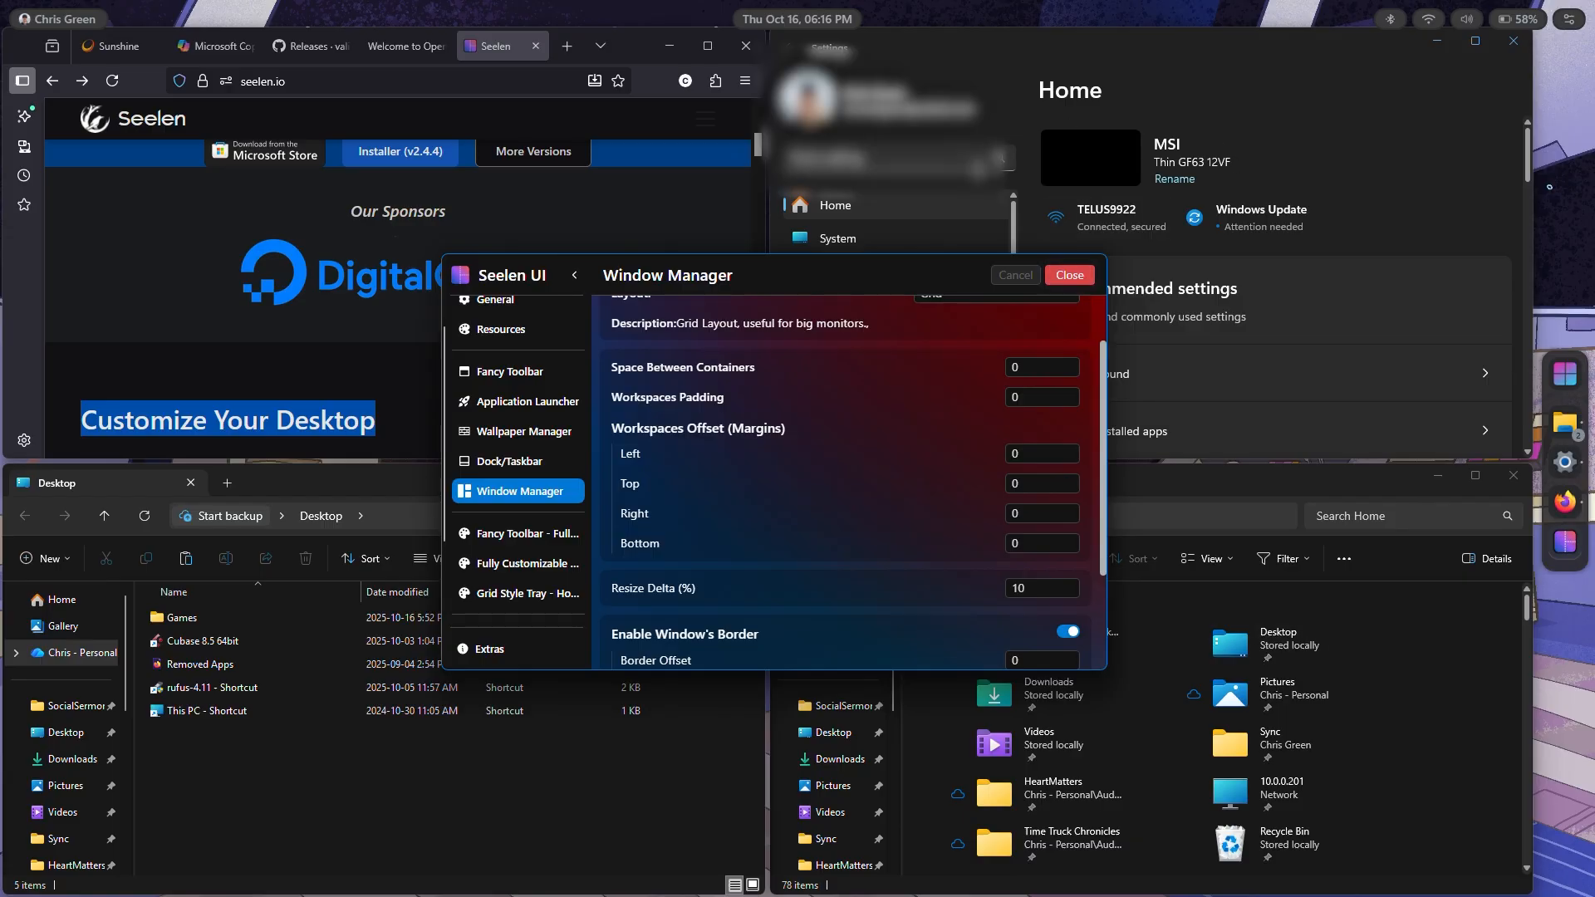
drag(914, 262, 721, 300)
double_click(857, 427)
text(10)
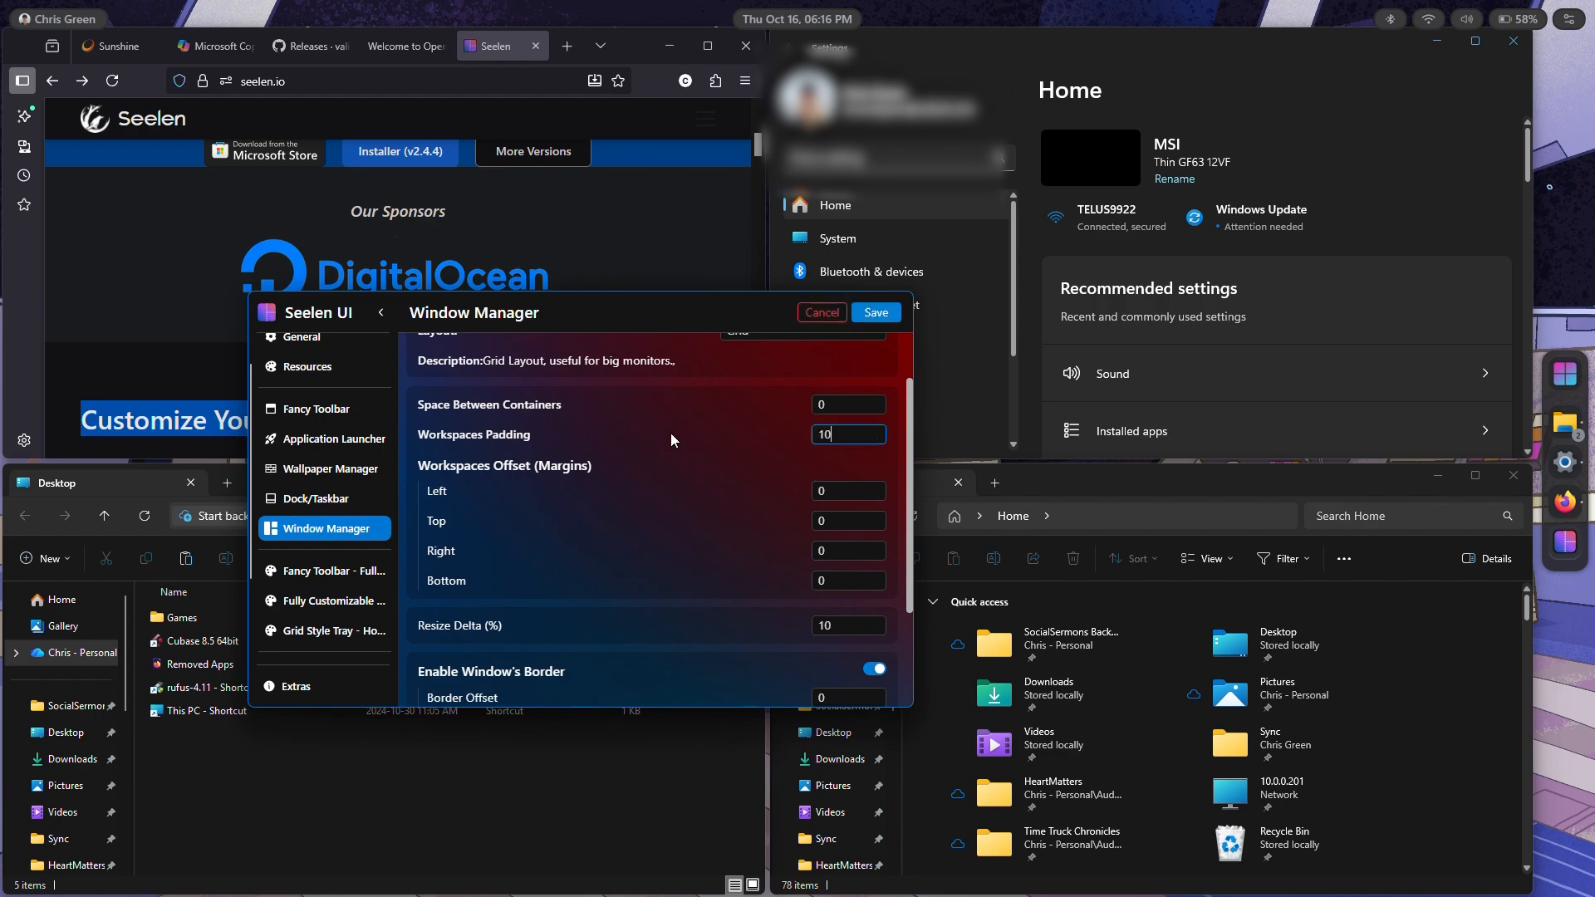
click(888, 314)
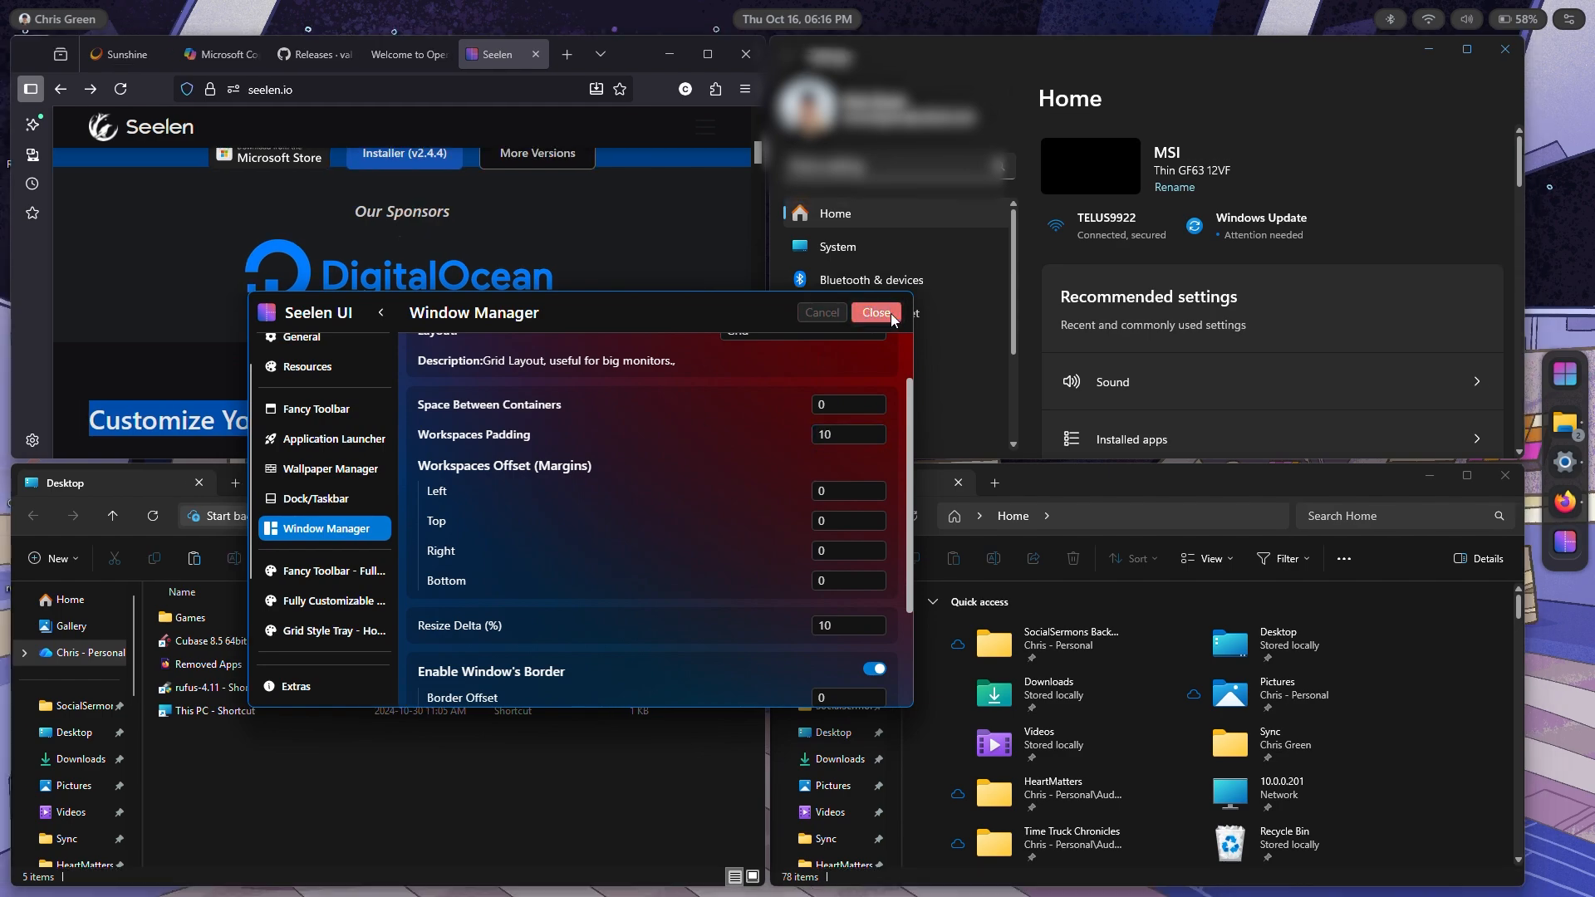
- Set Workspaces Padding to 5 and save, change it to 7, and save again
double_click(854, 430)
text(5)
click(868, 318)
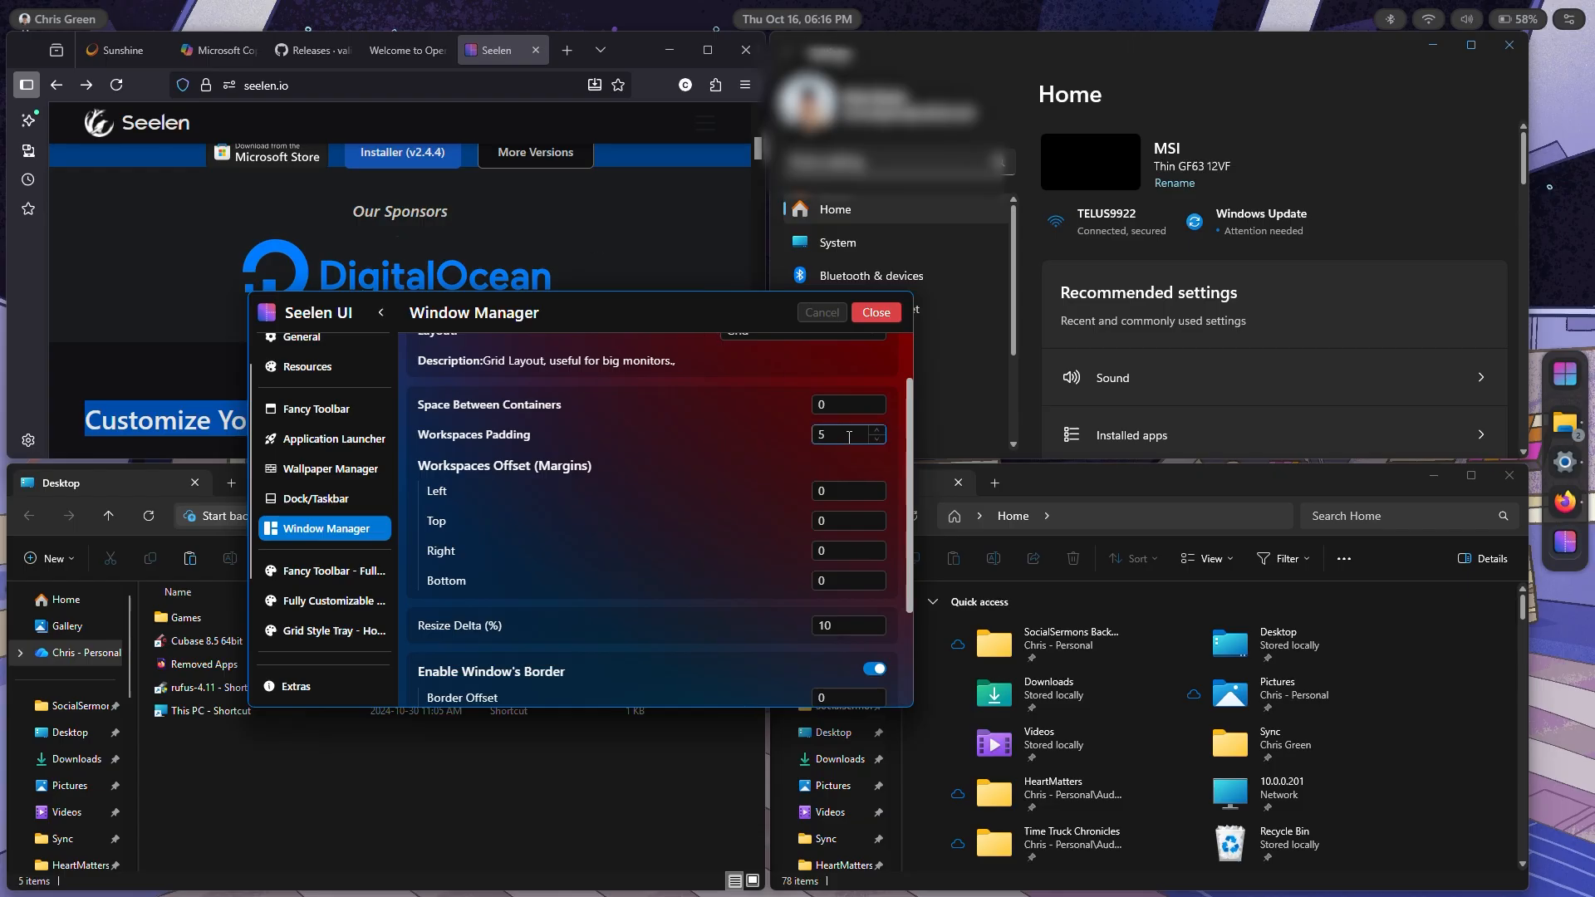
text(0)
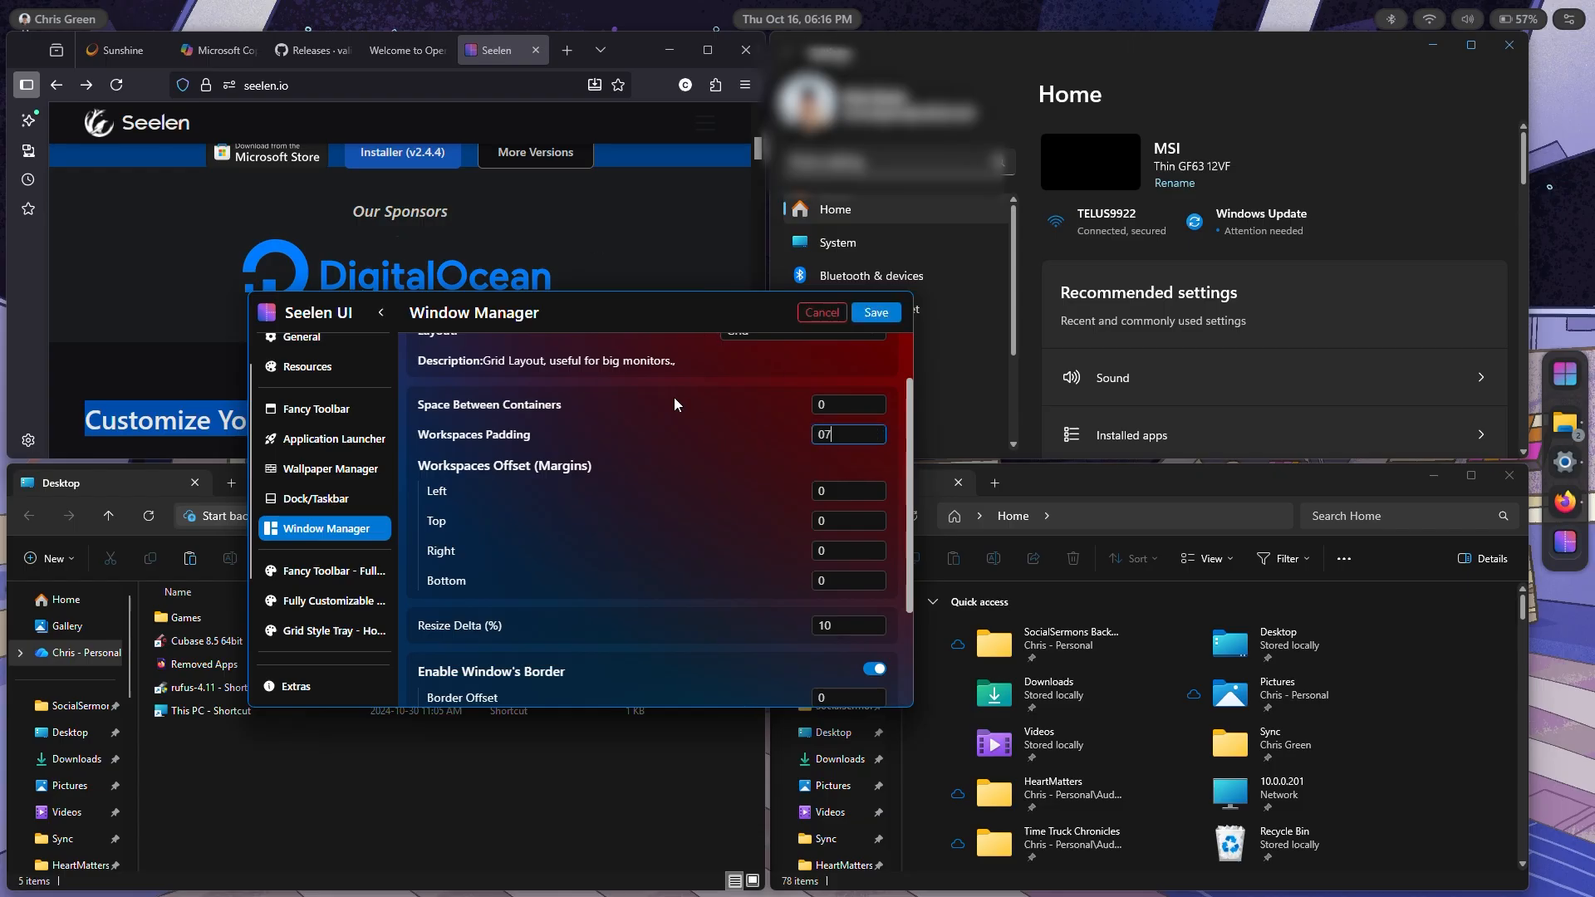
key(BackSpace)
text(7)
click(865, 316)
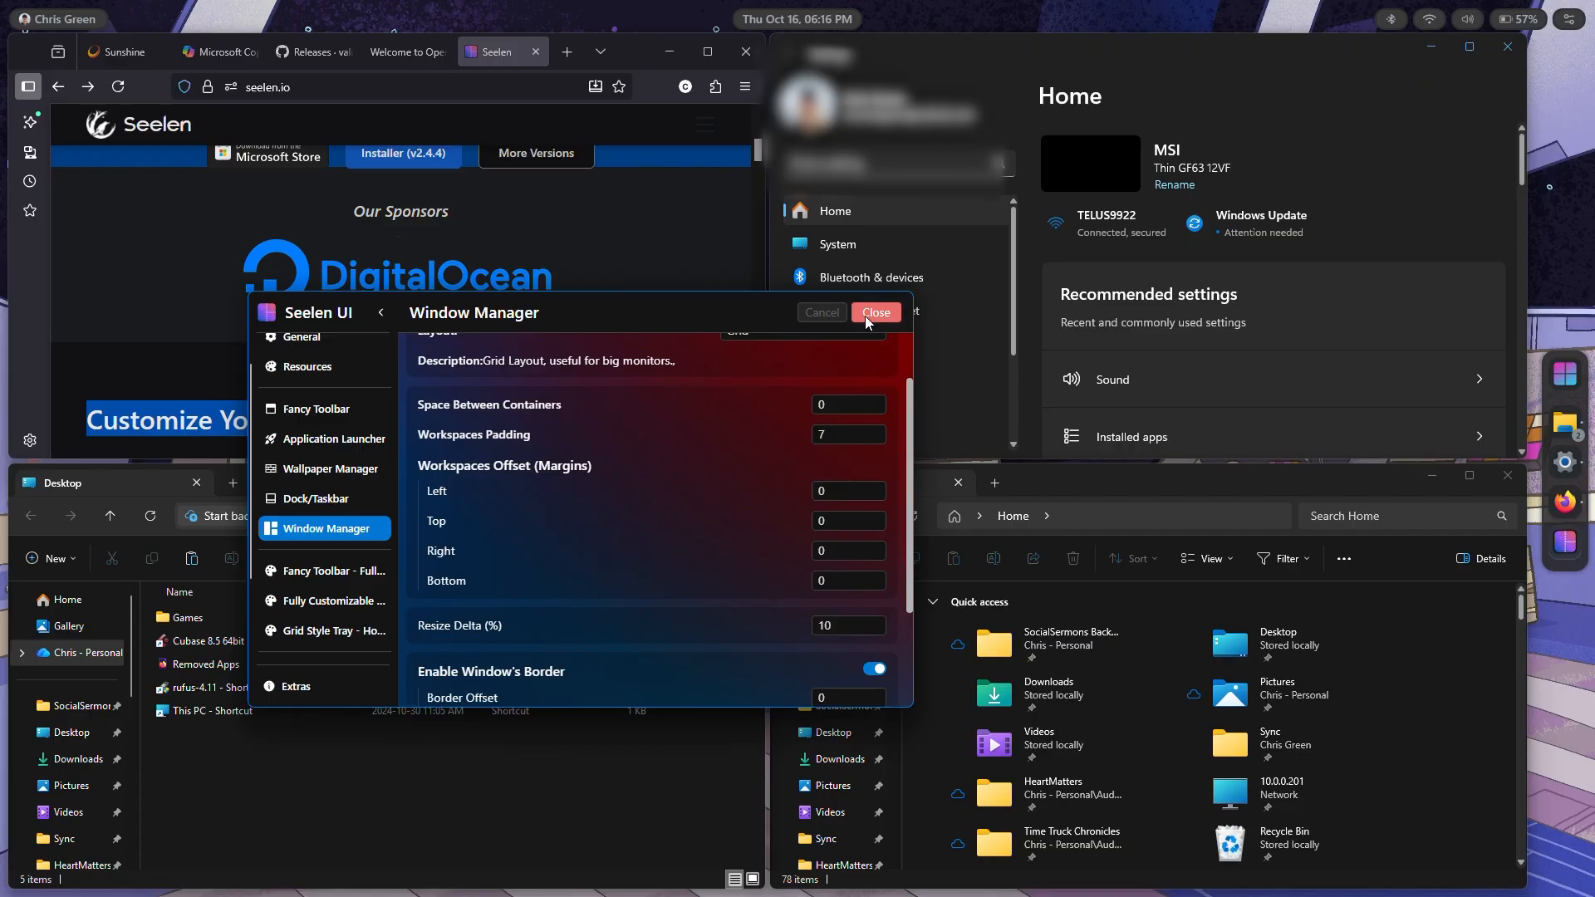
- Set Space Between Containers to 7 and save, change it to 3, and save again
double_click(849, 406)
text(7)
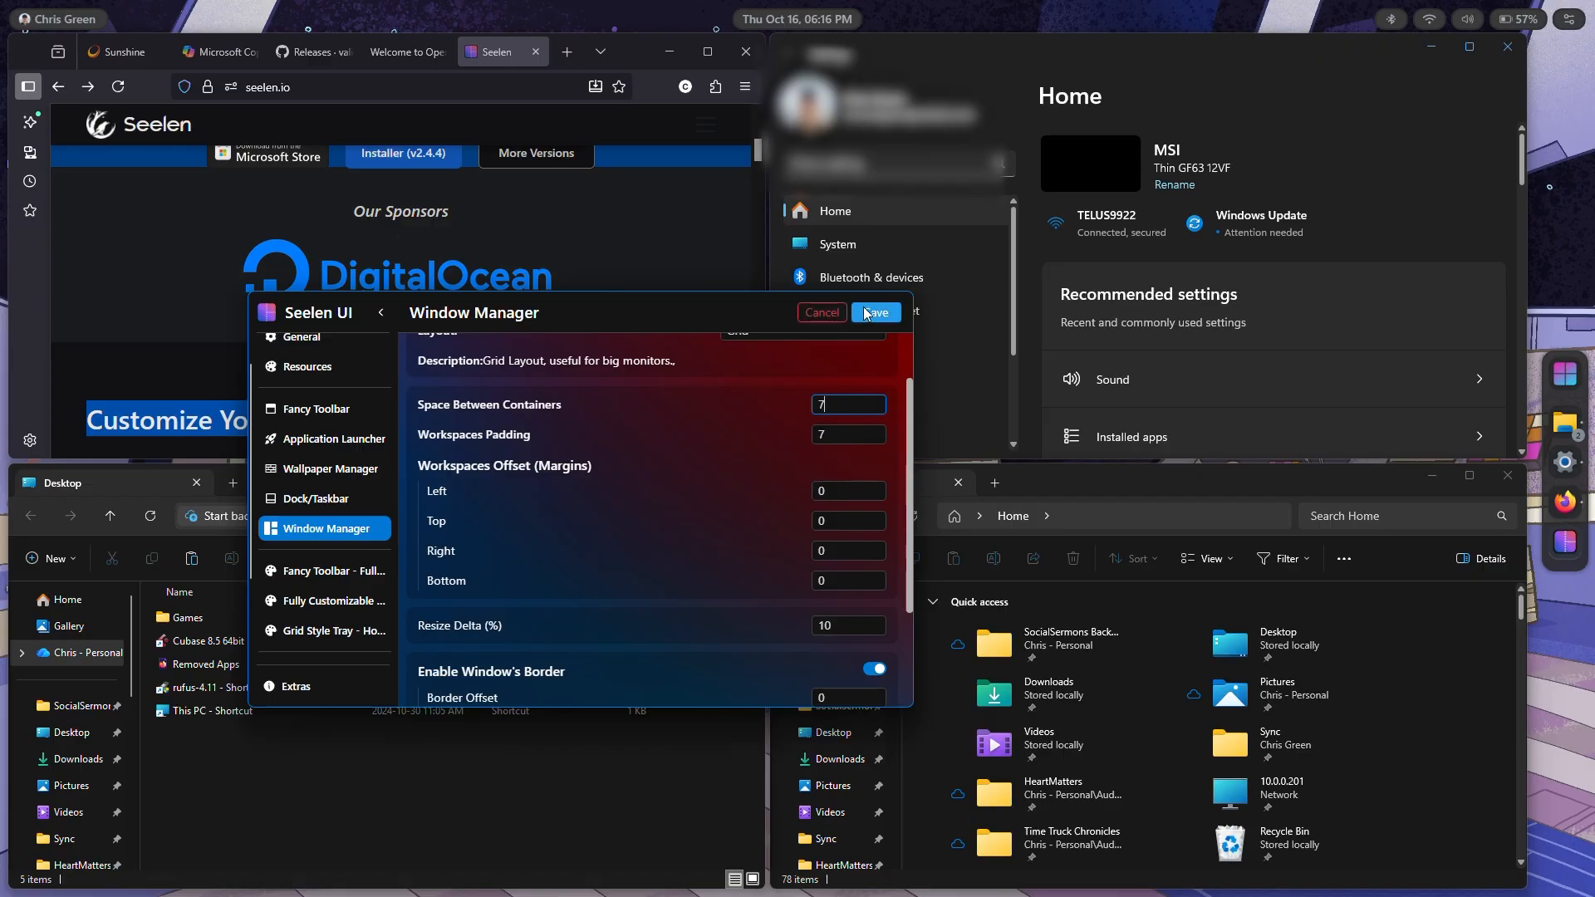
click(866, 313)
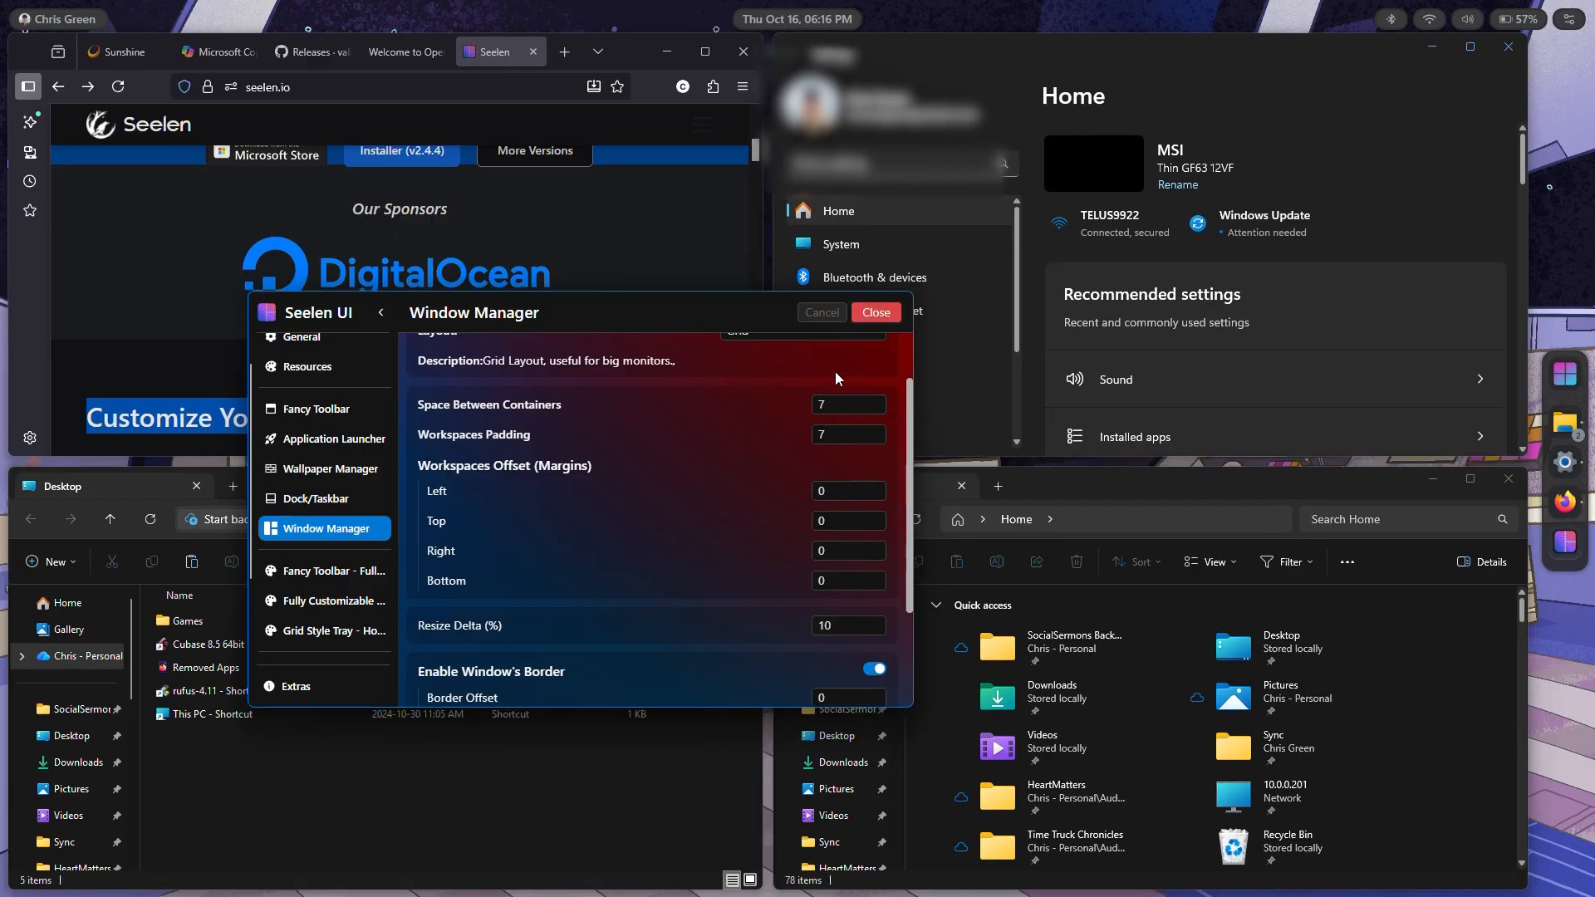
double_click(833, 403)
text(3)
click(874, 314)
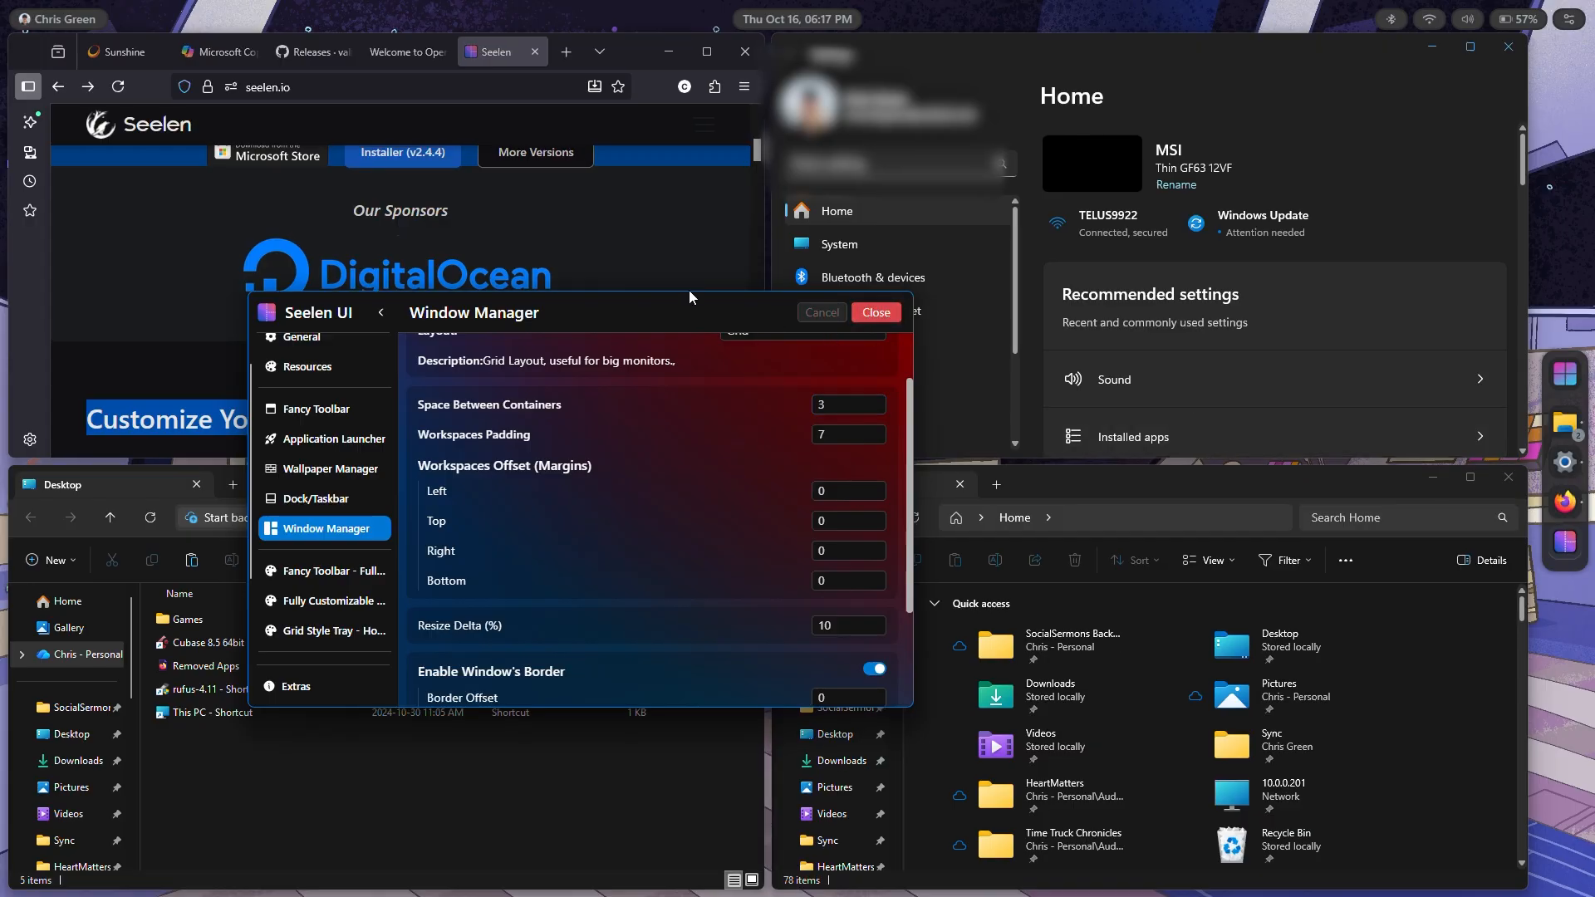
- Review the Window Manager's border and animation options, including the available Animation Easing Function choices, without changing them
scroll(809, 546, down, 2)
scroll(808, 548, down, 1)
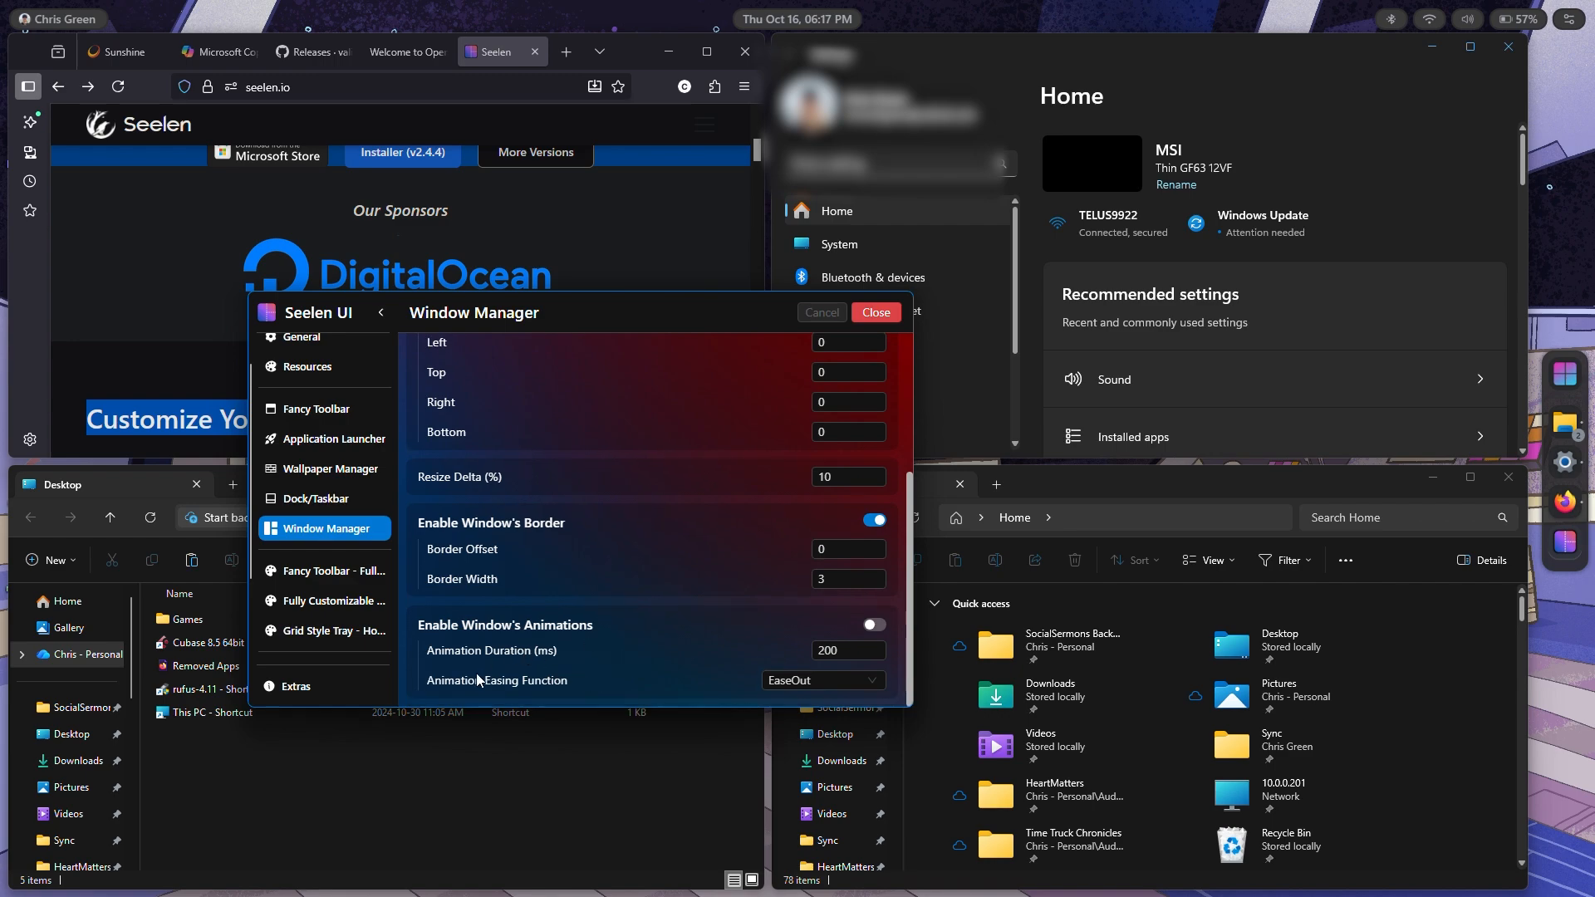
click(827, 681)
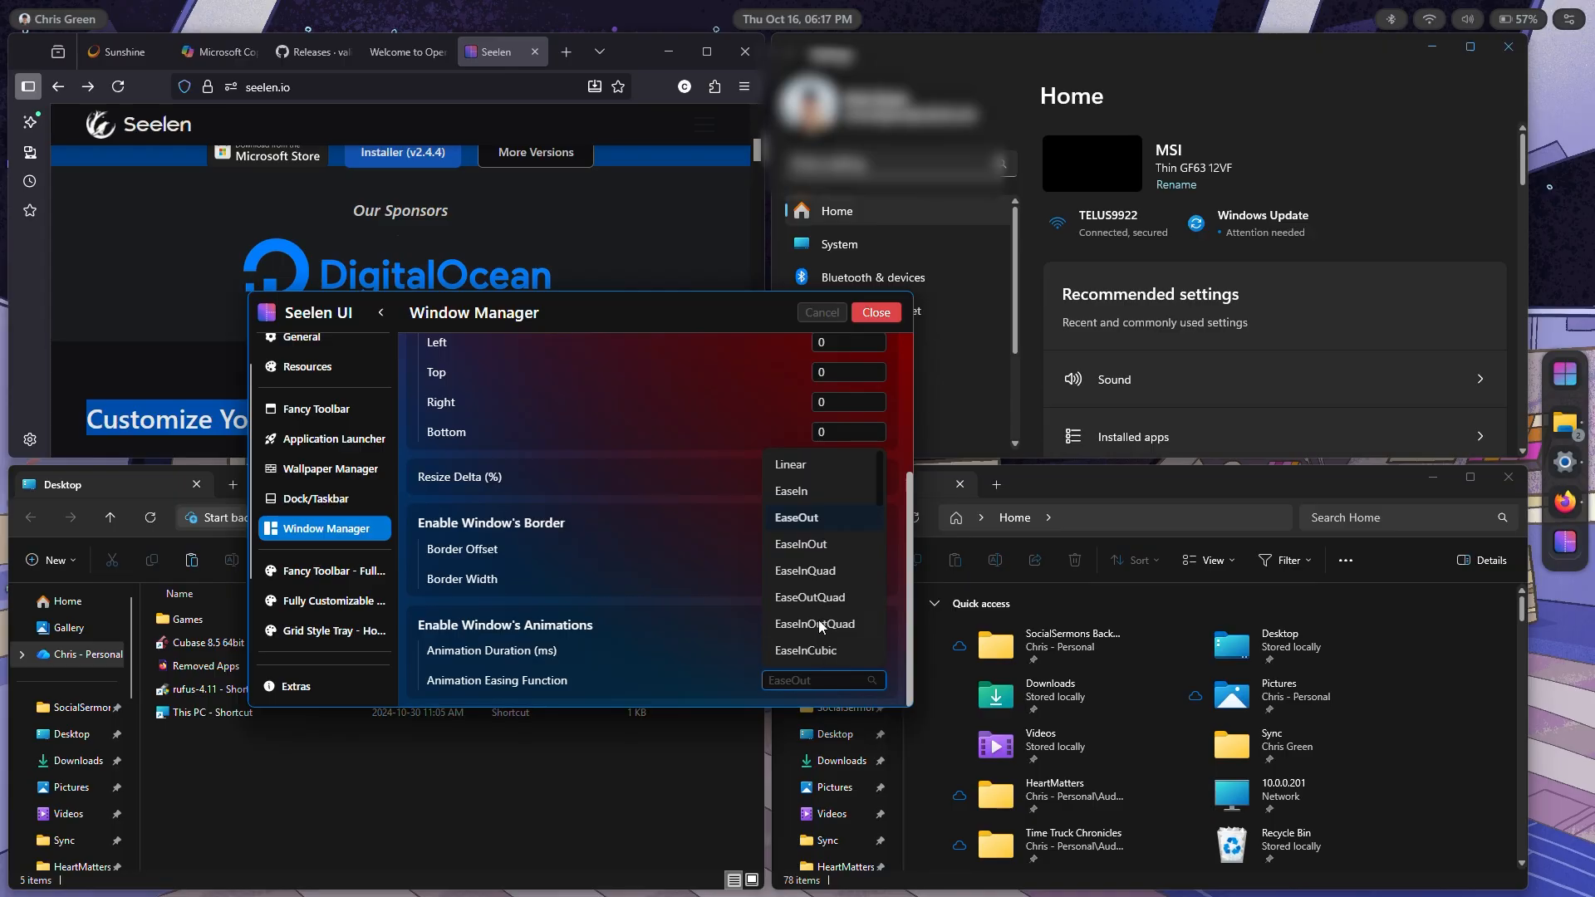
click(610, 547)
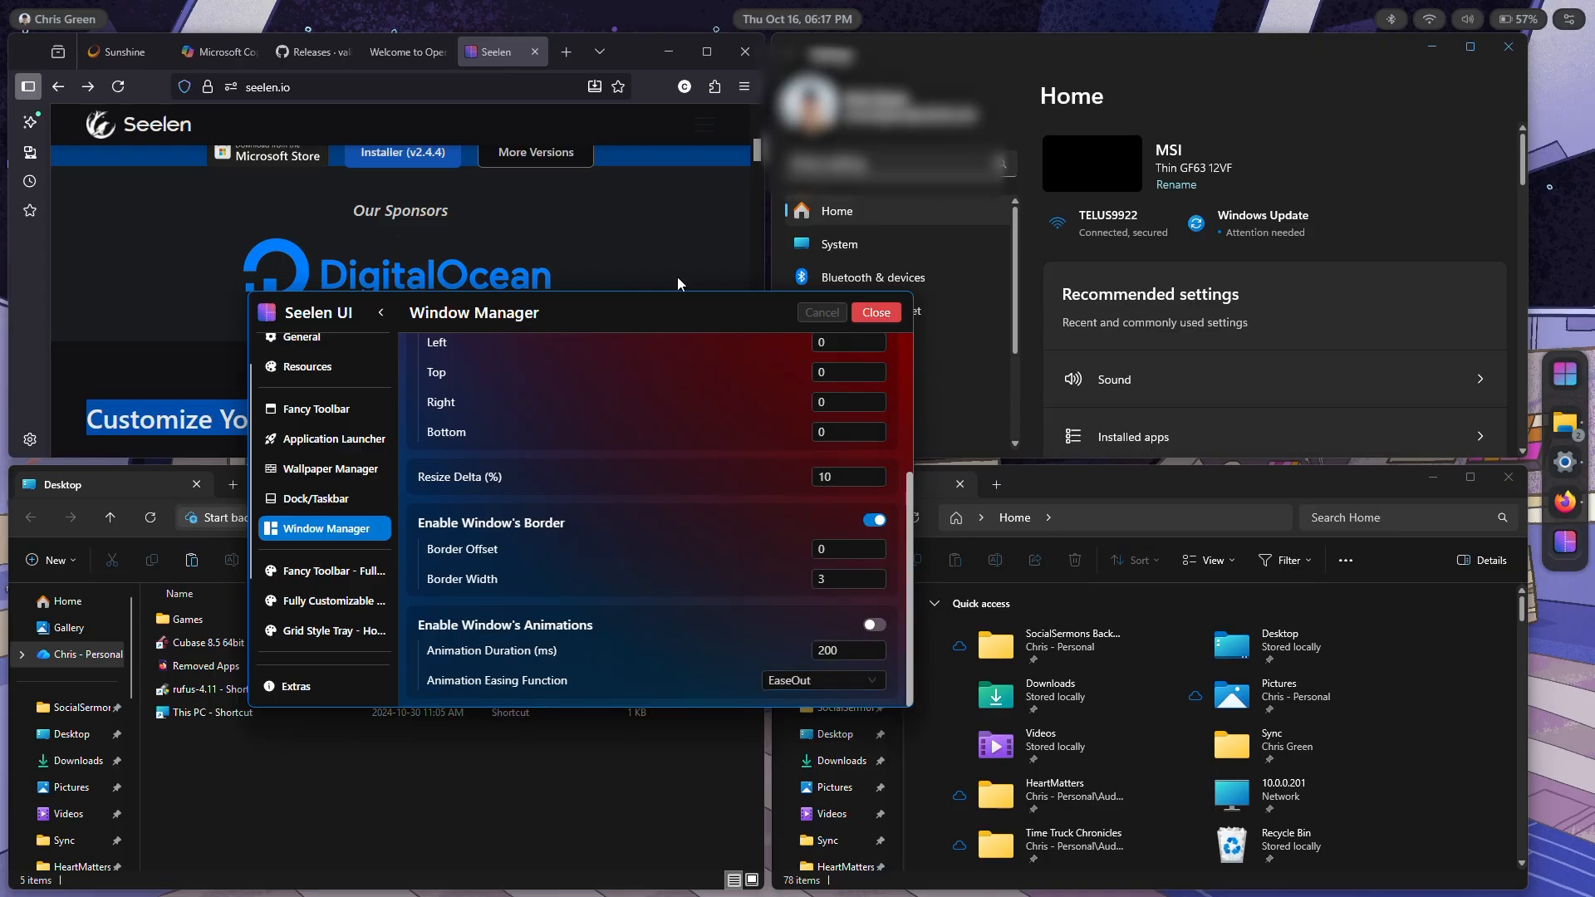
scroll(622, 565, up, 2)
scroll(621, 566, up, 3)
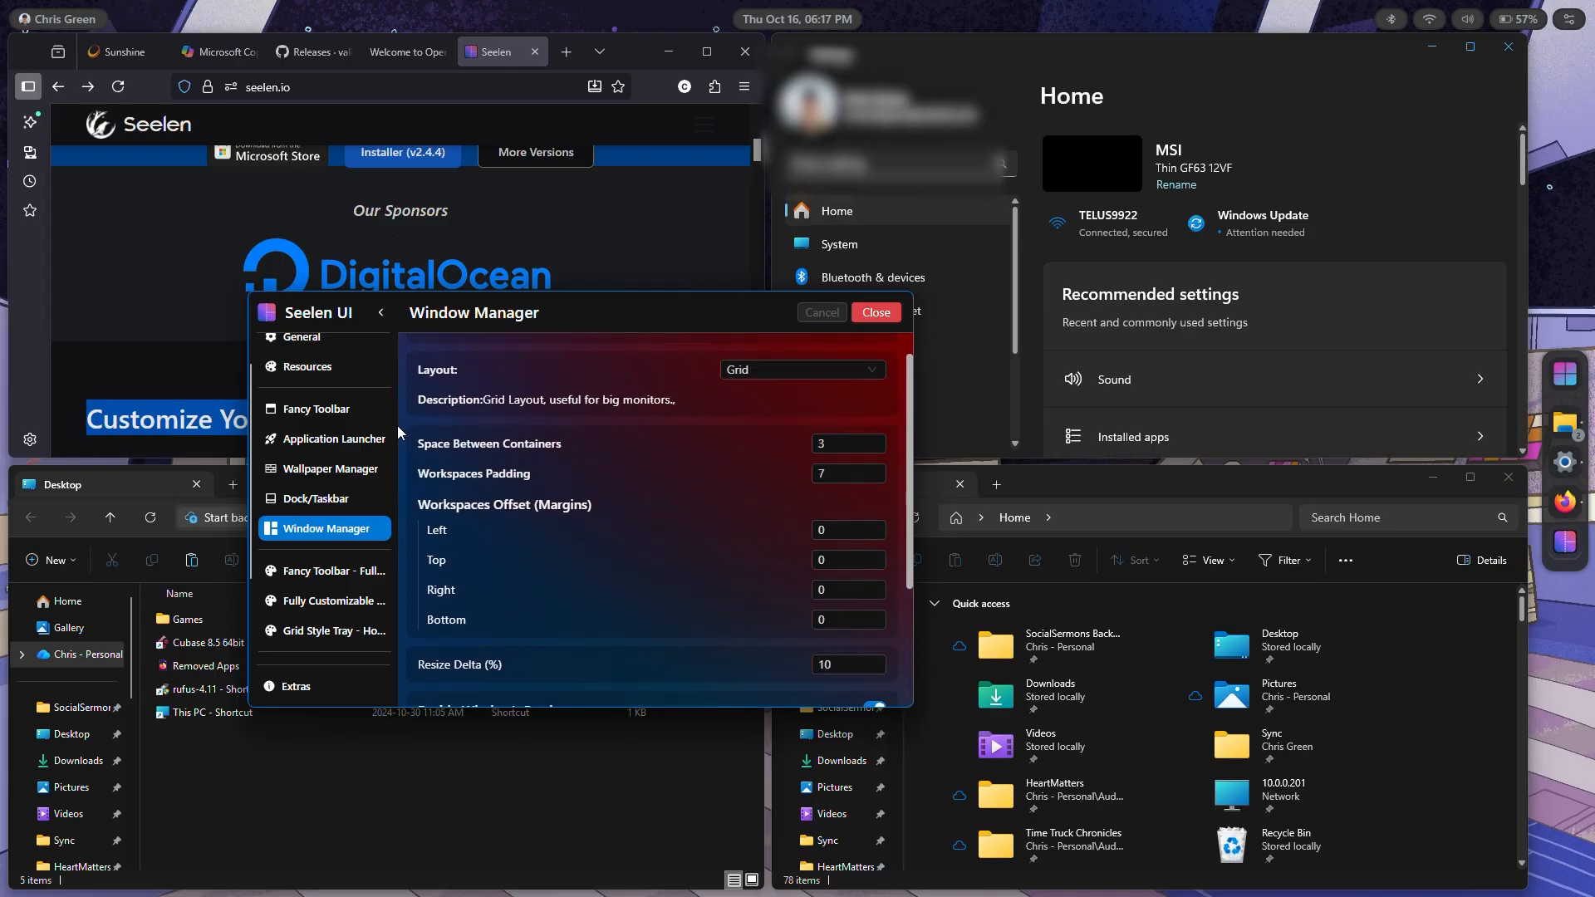
- Open the Themes section of Seelen UI's Resources and look through the active and available themes
click(312, 366)
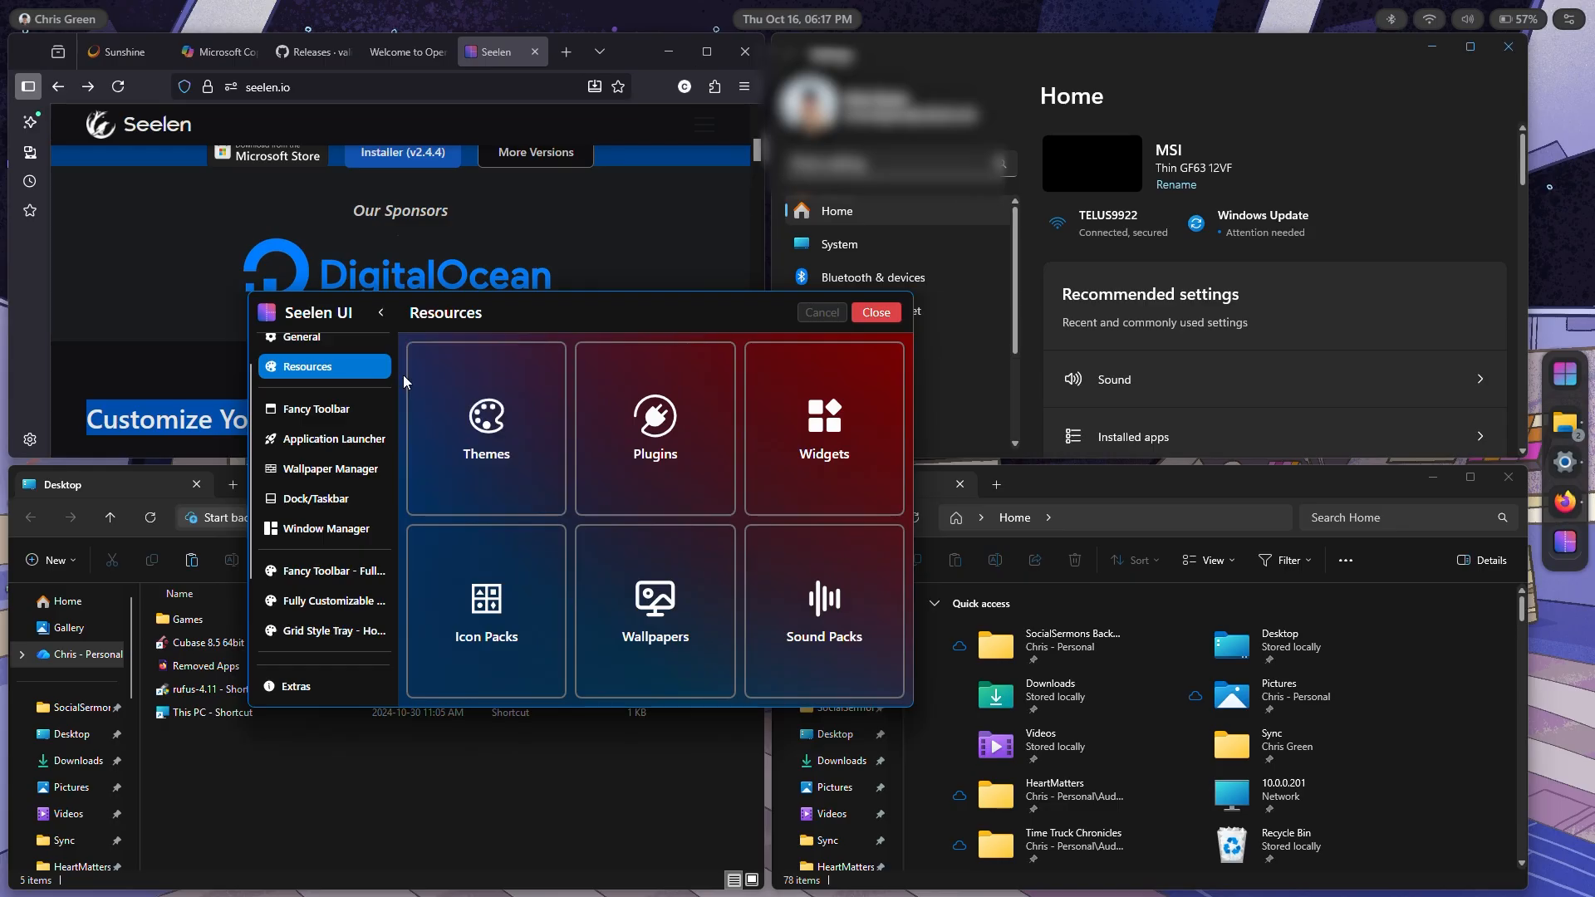
click(526, 432)
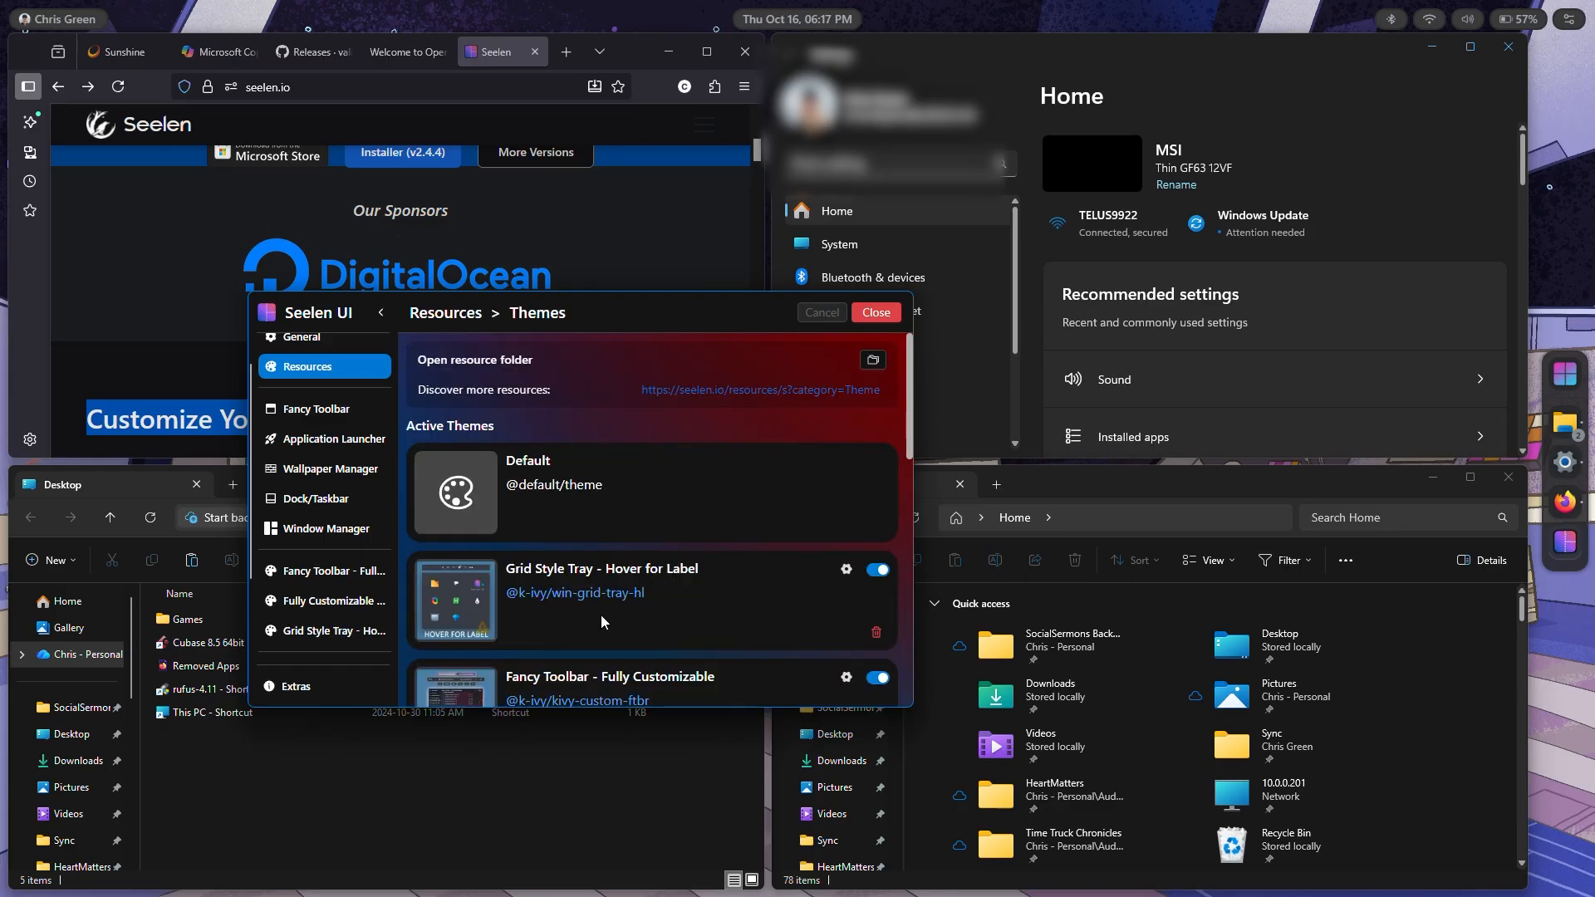
scroll(611, 482, down, 2)
scroll(613, 486, down, 2)
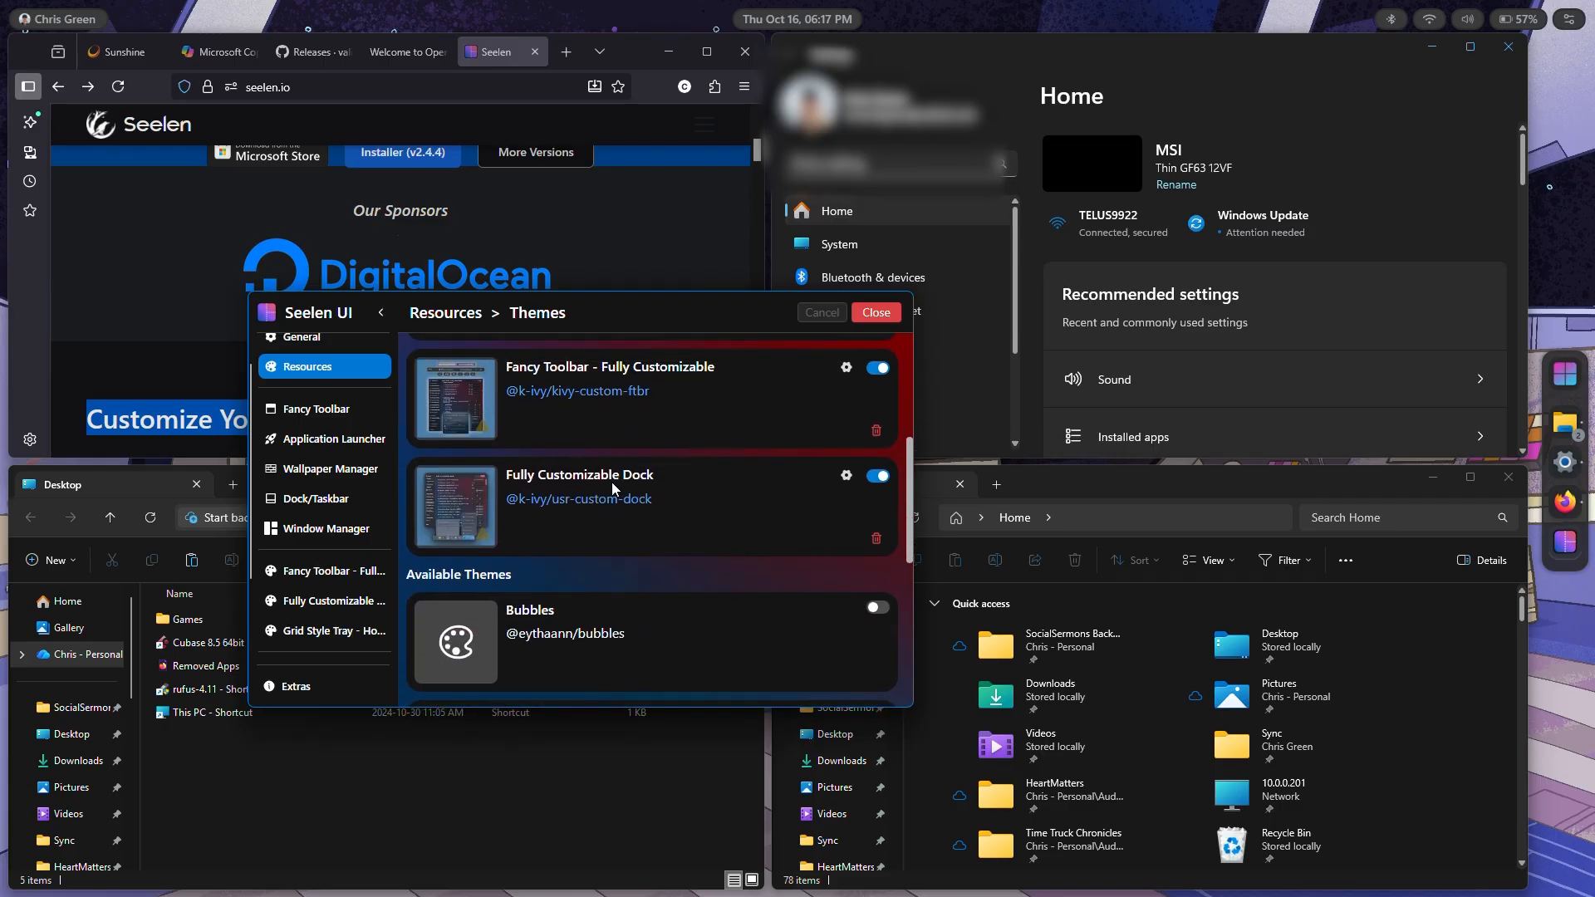
scroll(612, 485, up, 5)
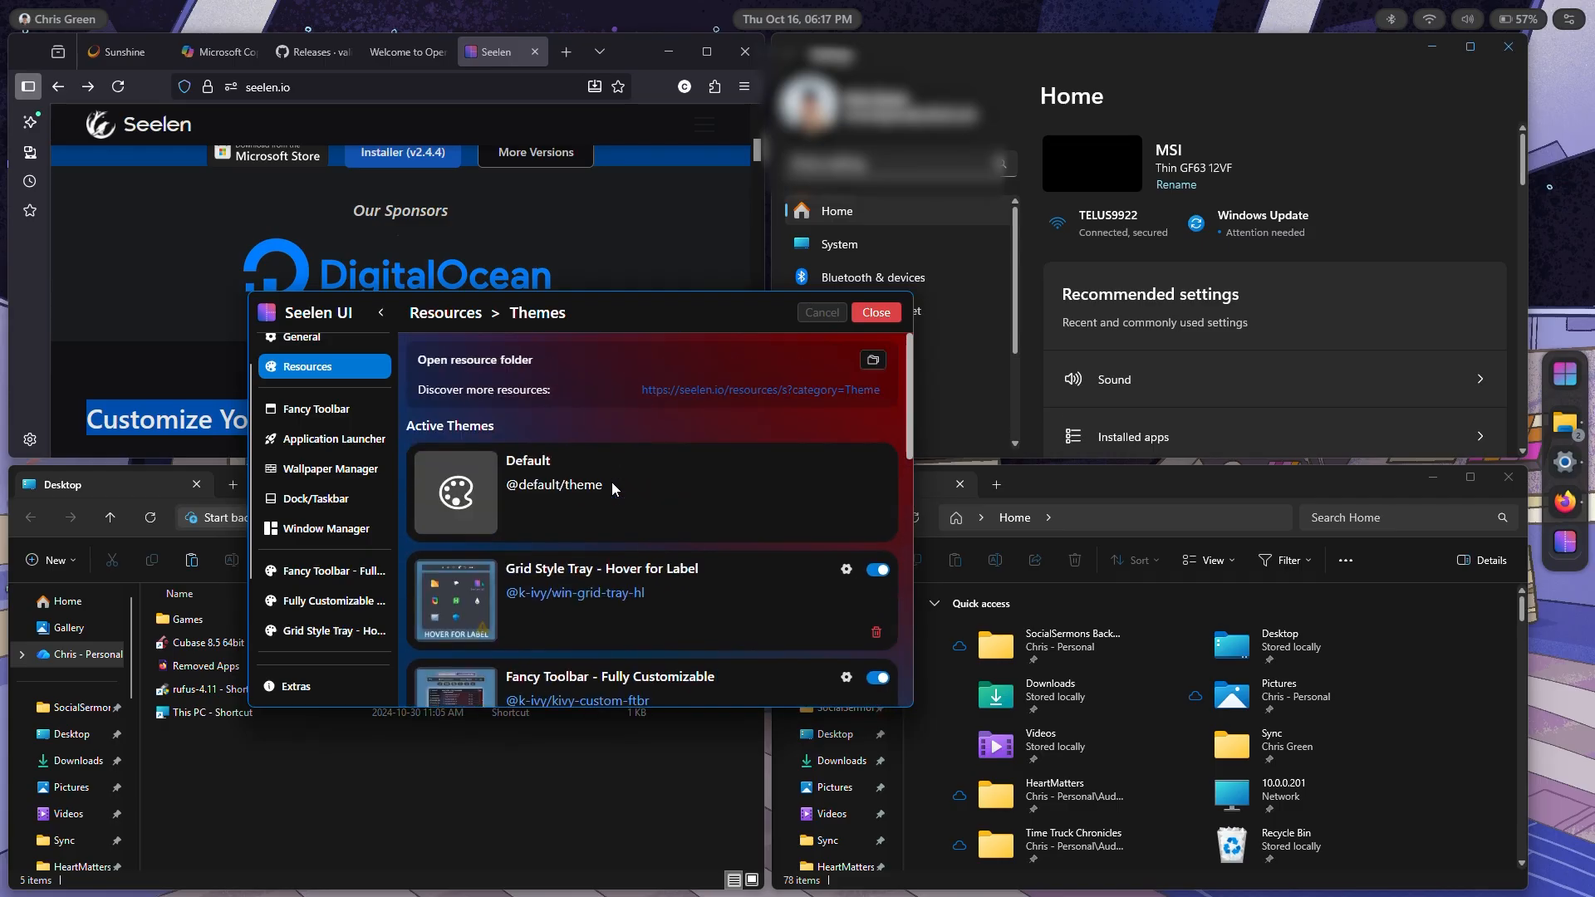
- Open the online theme gallery linked from the Themes page, maximize the browser window, and browse the whole theme list
click(687, 391)
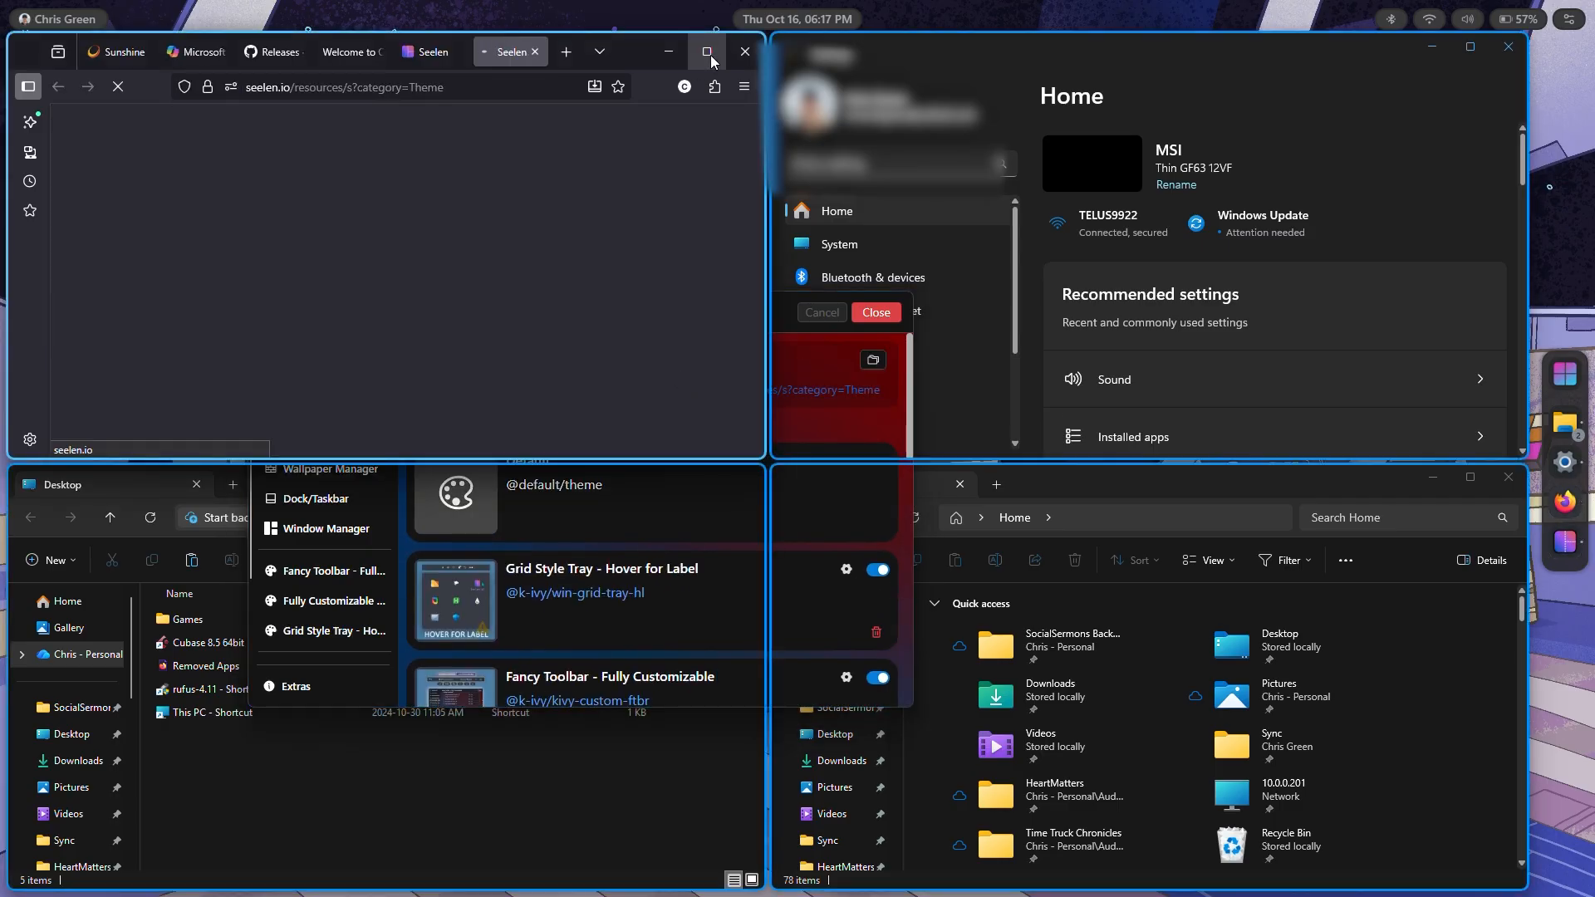
click(707, 51)
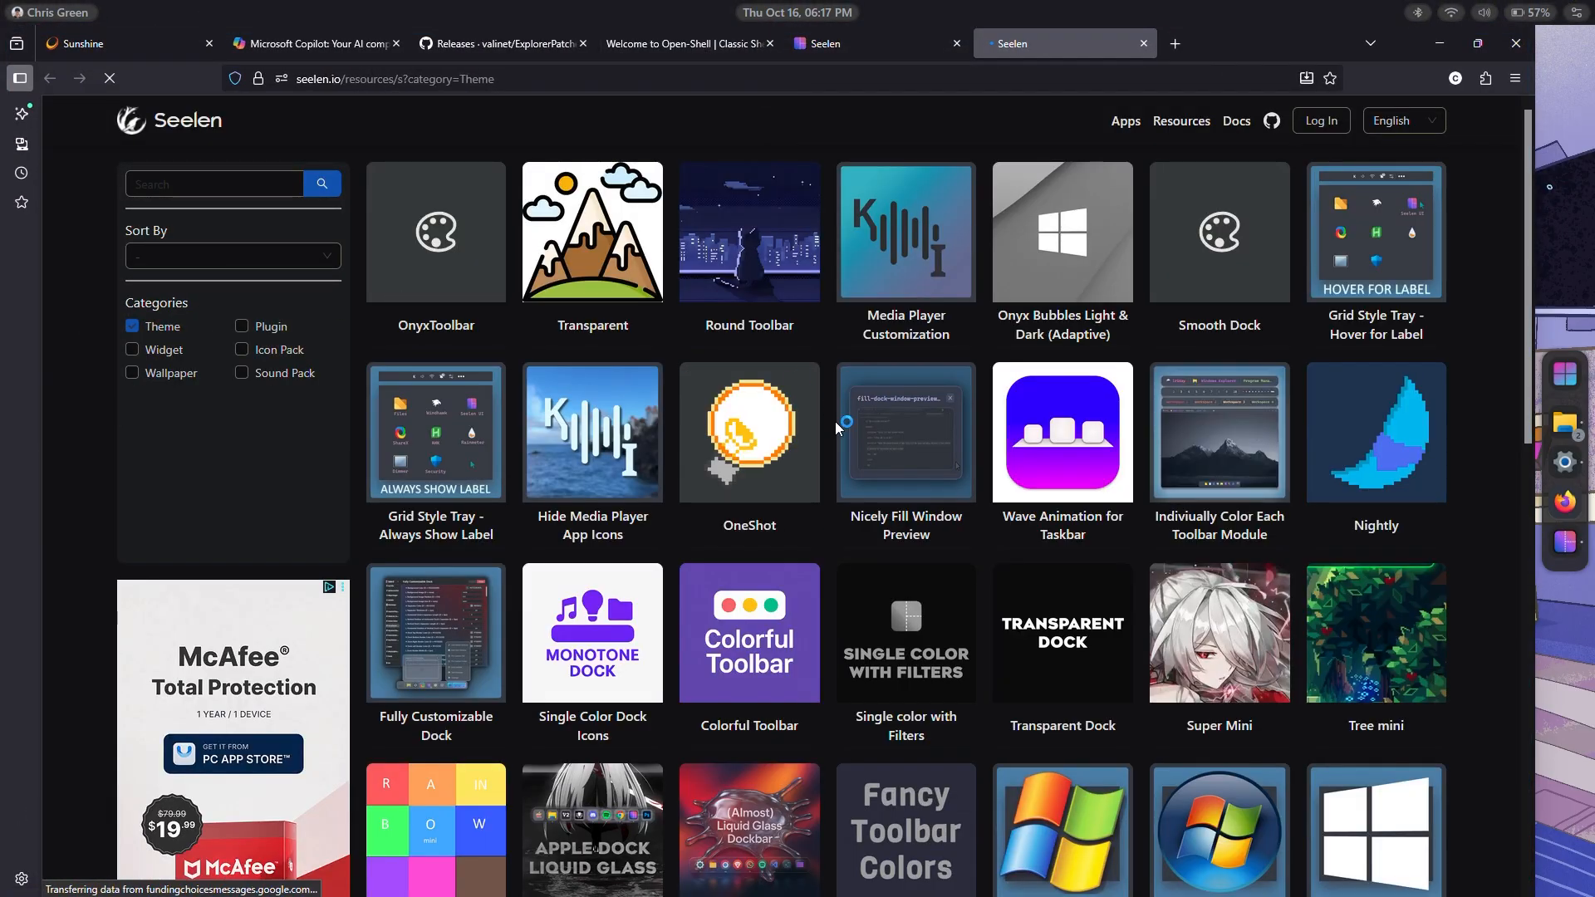
scroll(920, 580, down, 3)
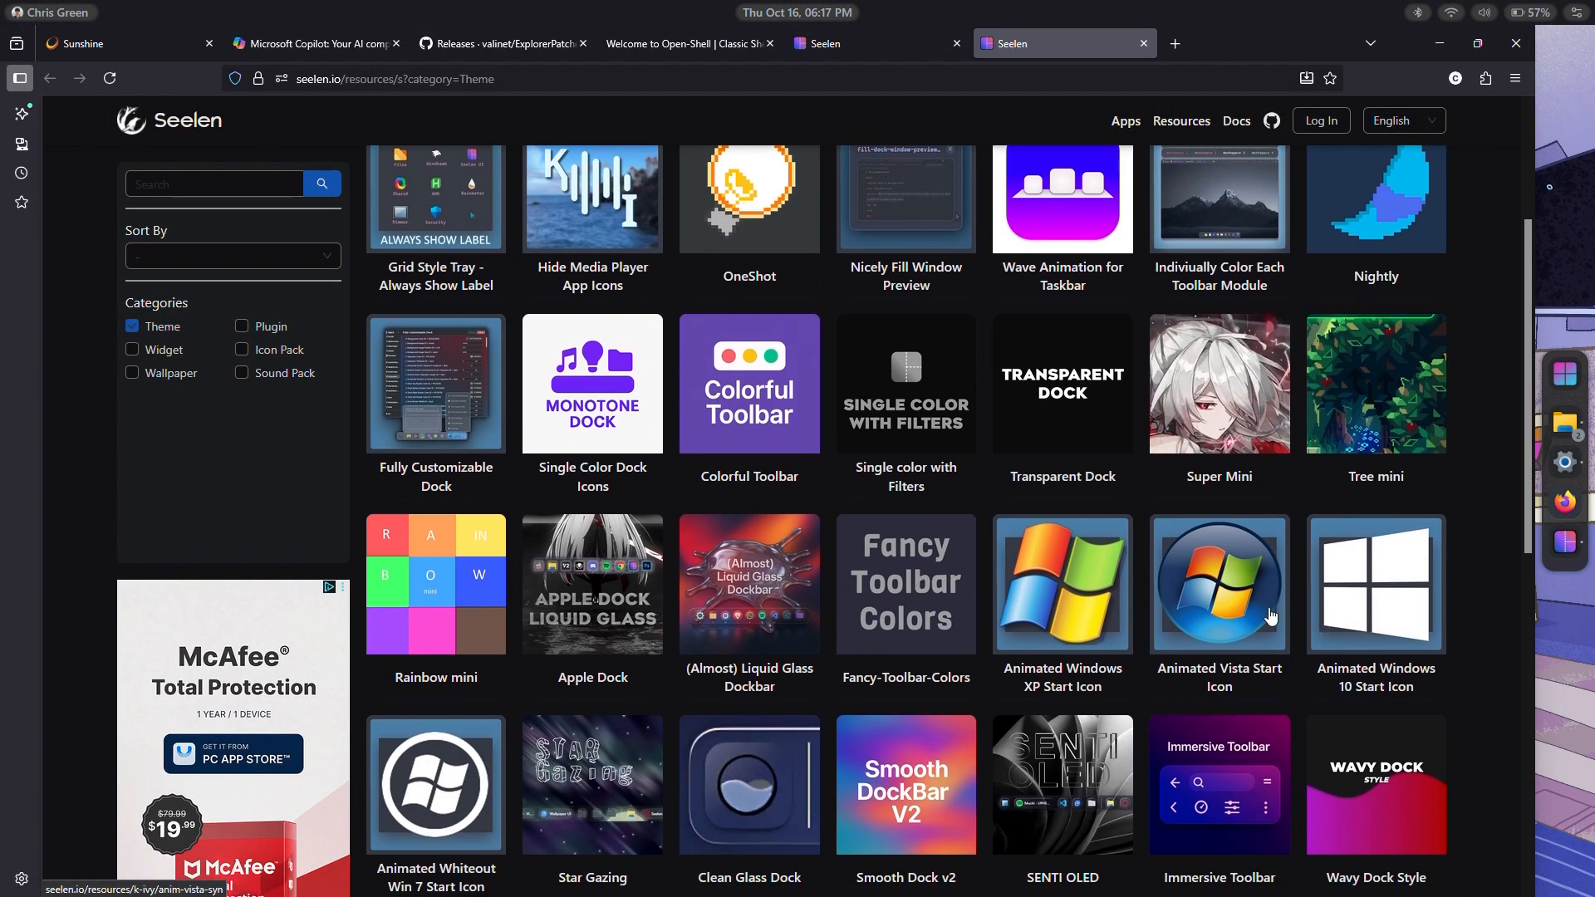
scroll(1156, 515, down, 4)
scroll(1157, 522, up, 7)
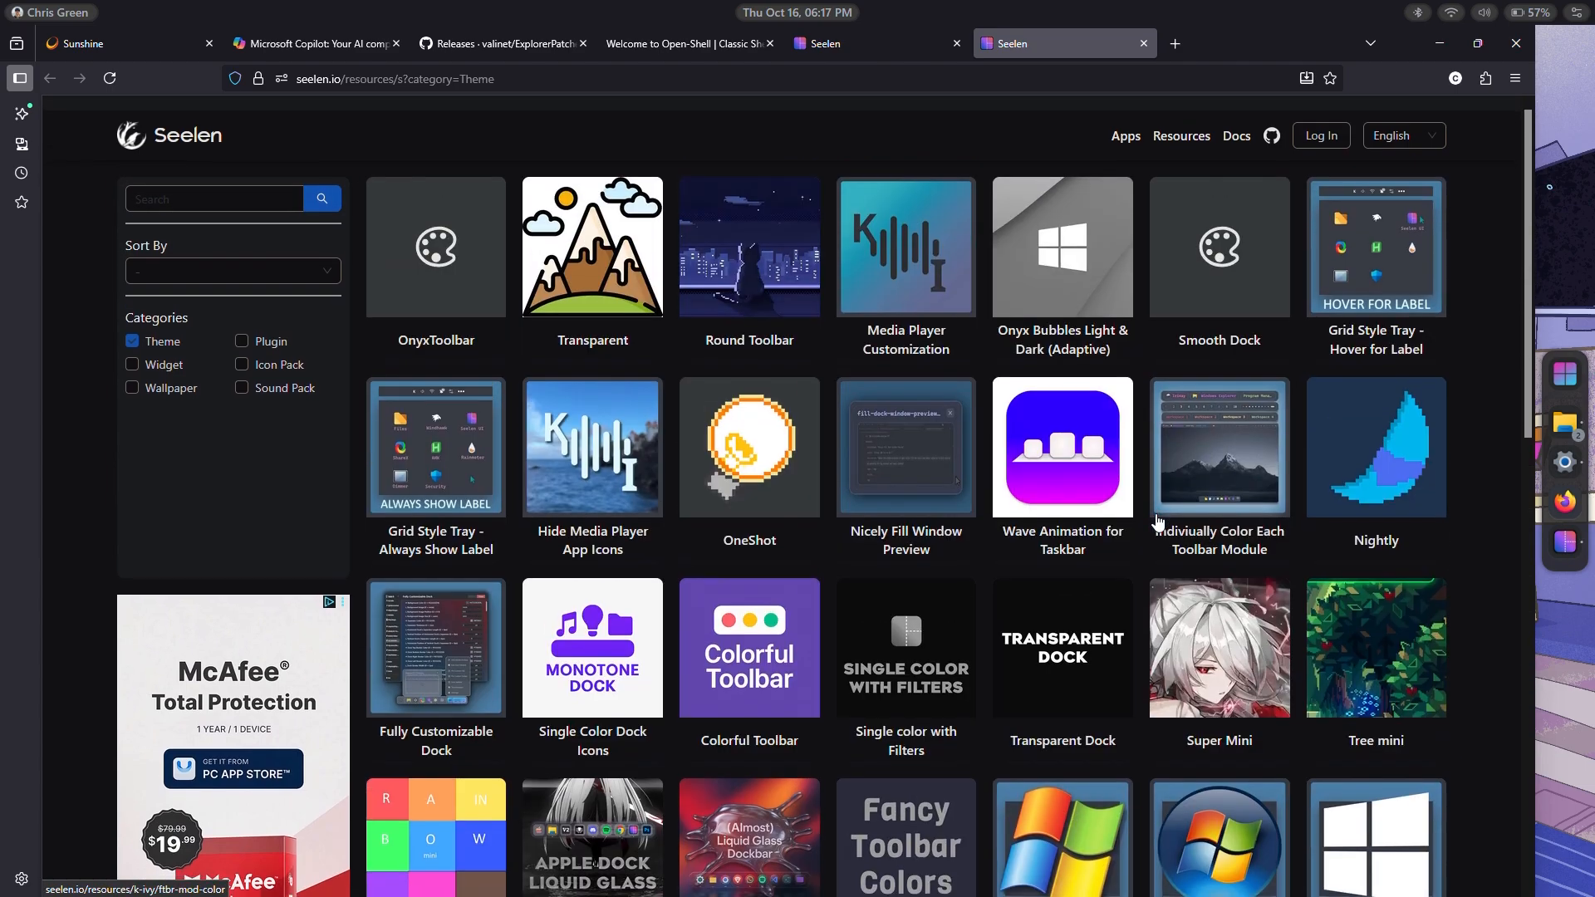
scroll(1157, 522, down, 9)
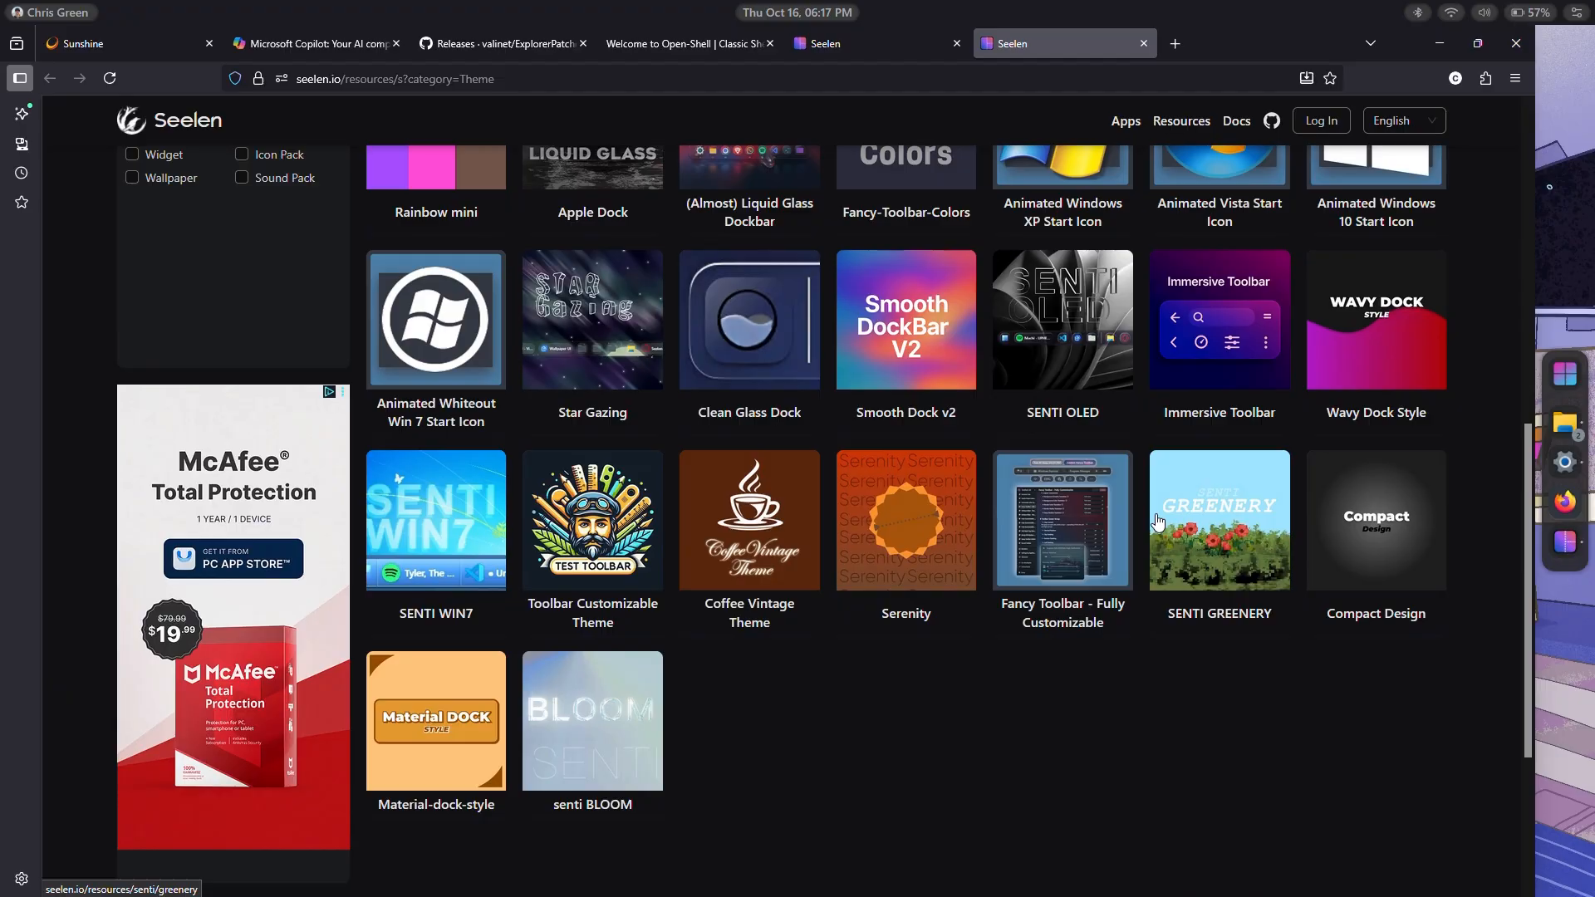
scroll(1157, 522, up, 9)
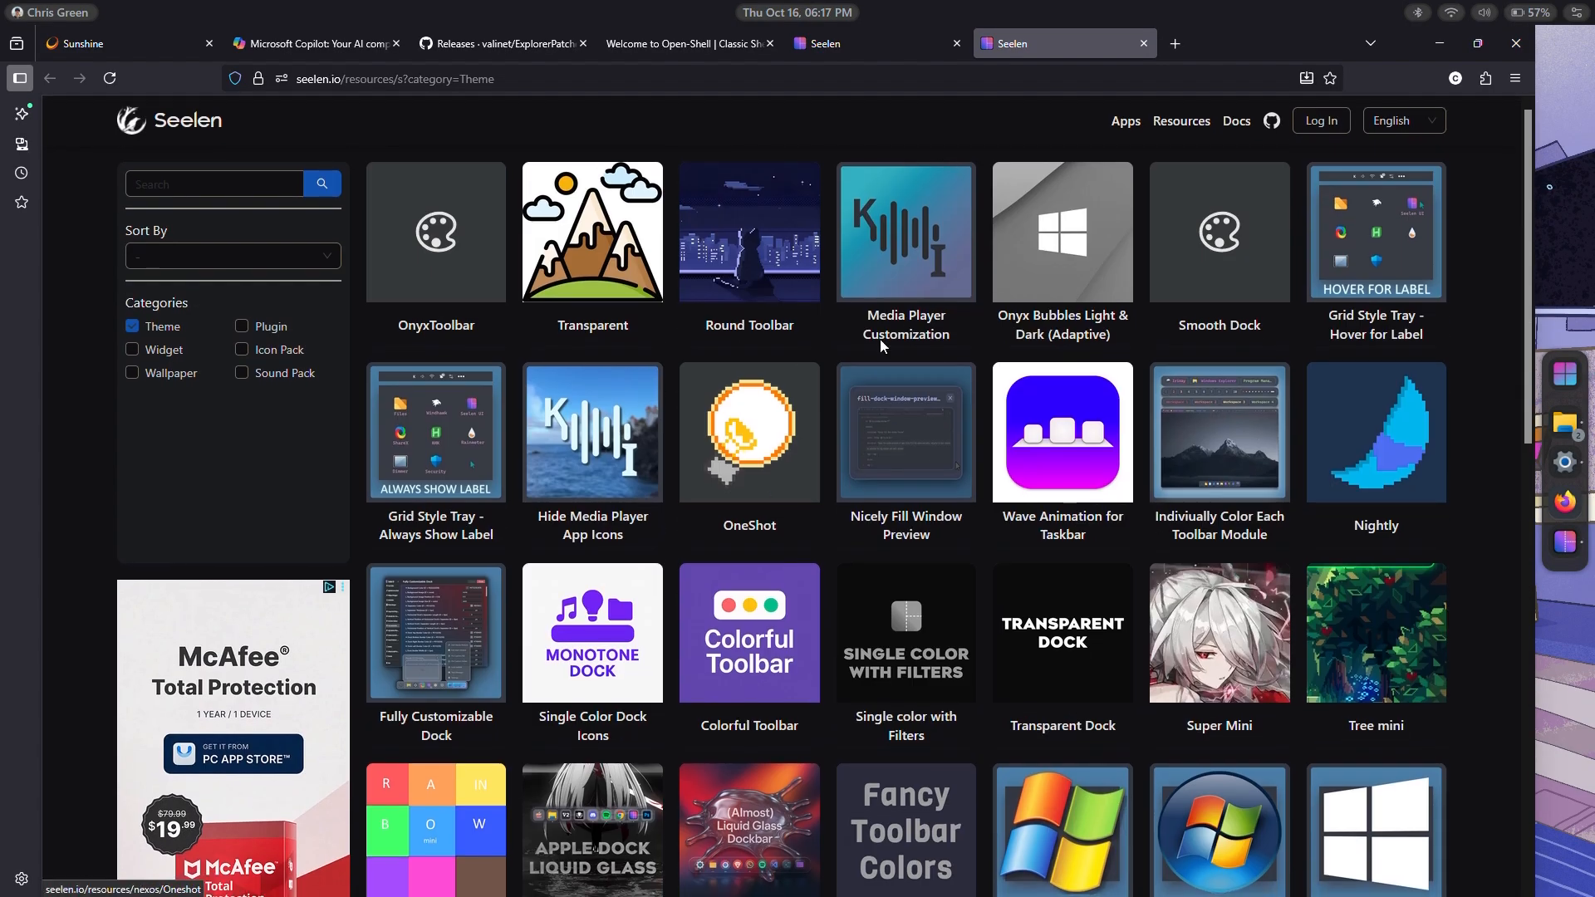
- Return to the Seelen UI settings, open the Plugins section of Resources, and look through the Fancy Toolbar plugins
click(1566, 542)
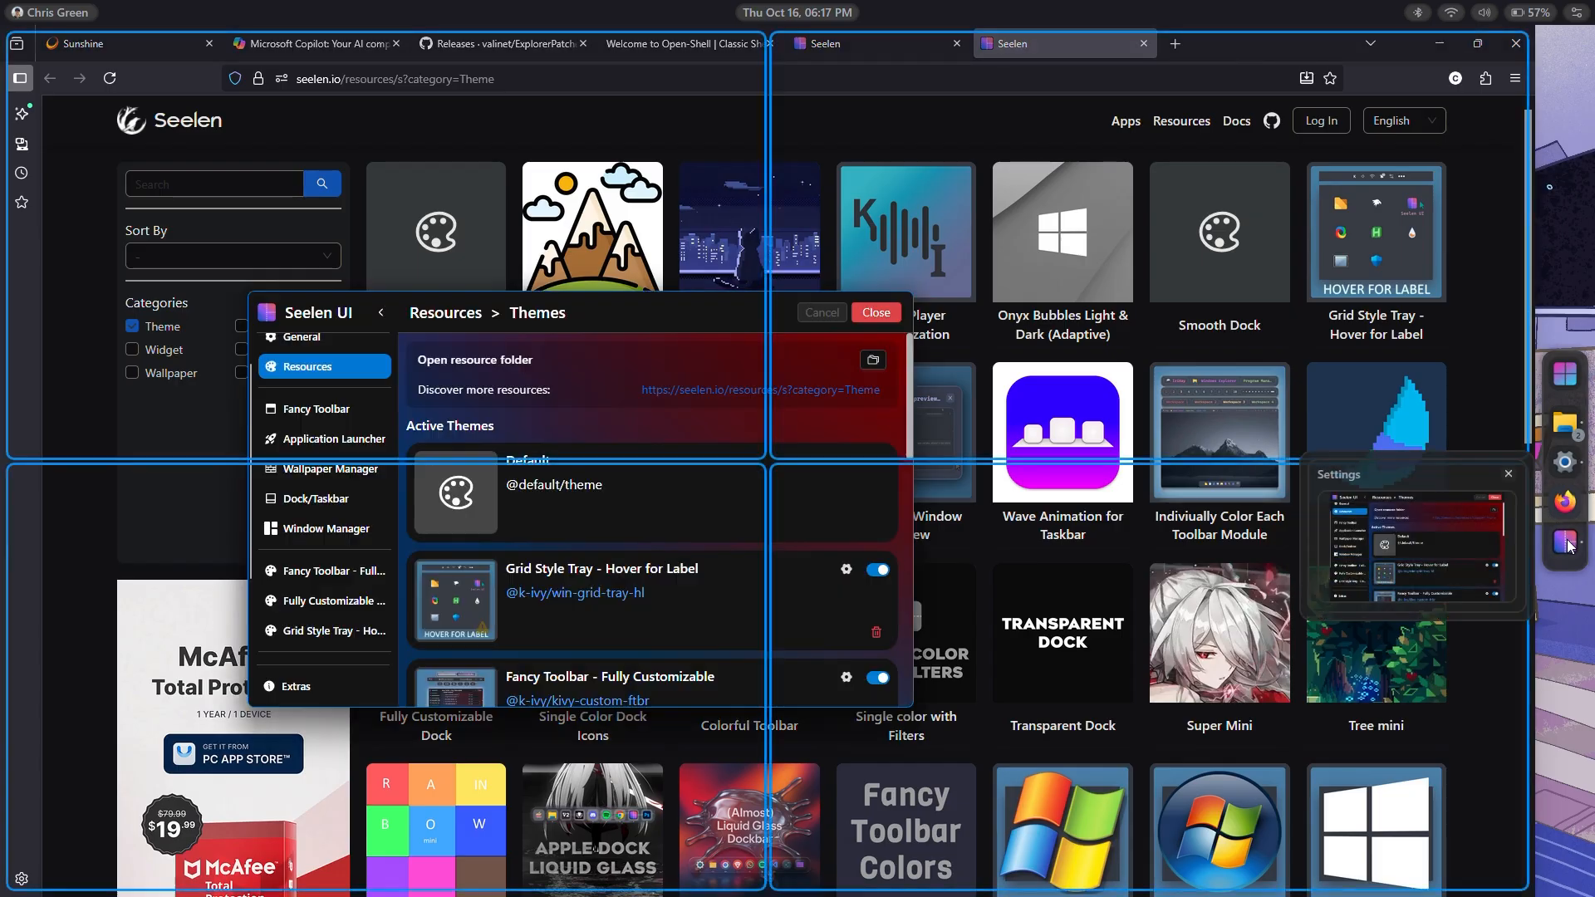
click(445, 314)
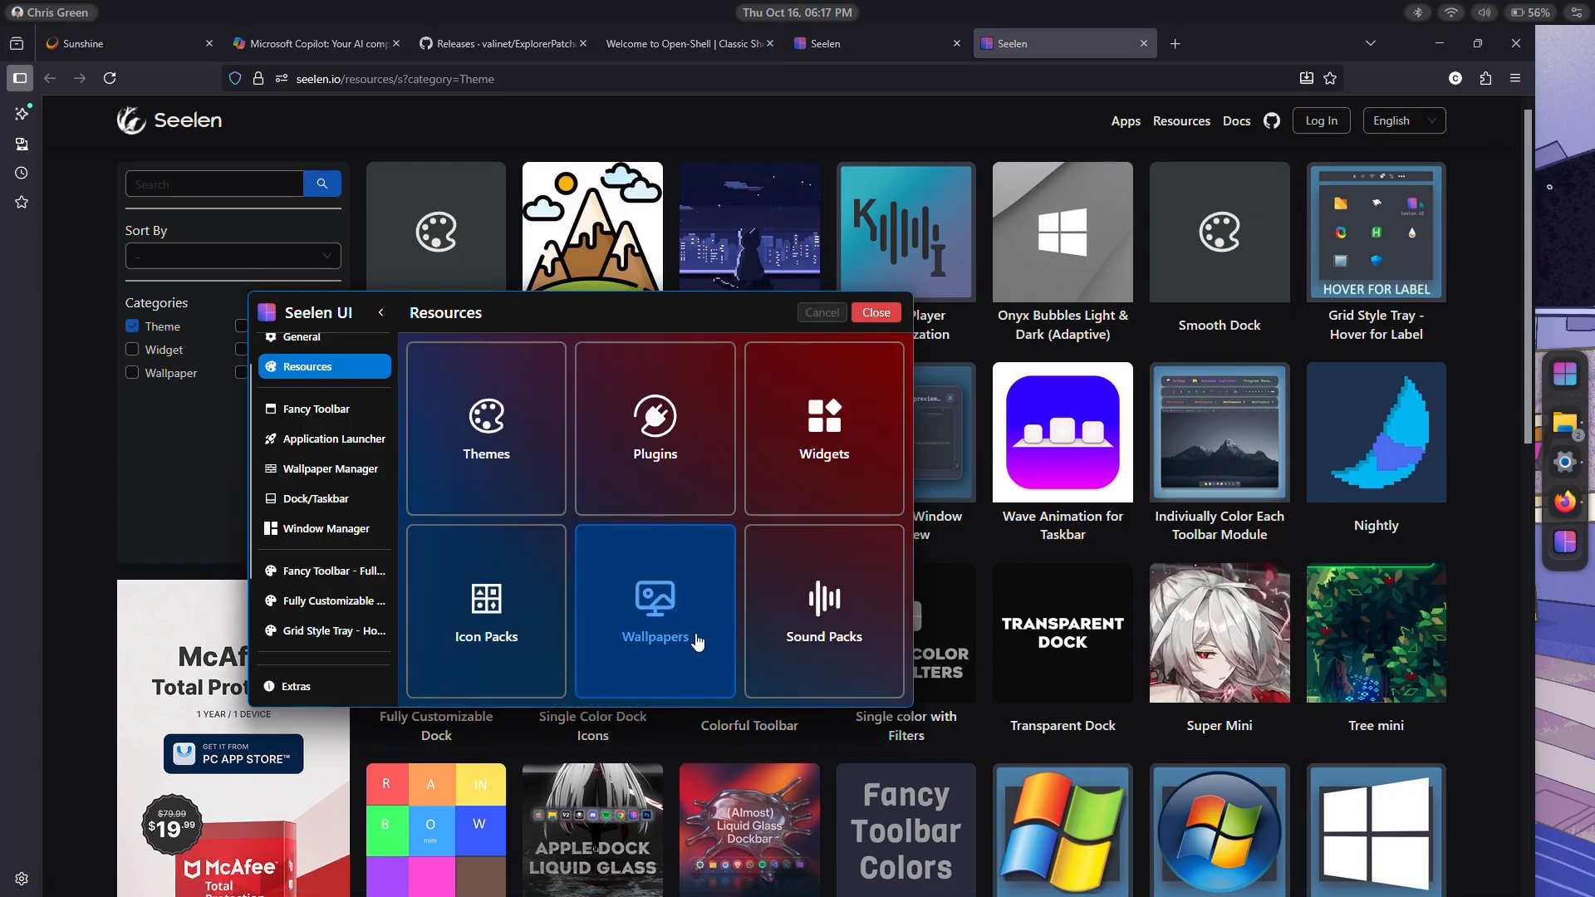
click(720, 466)
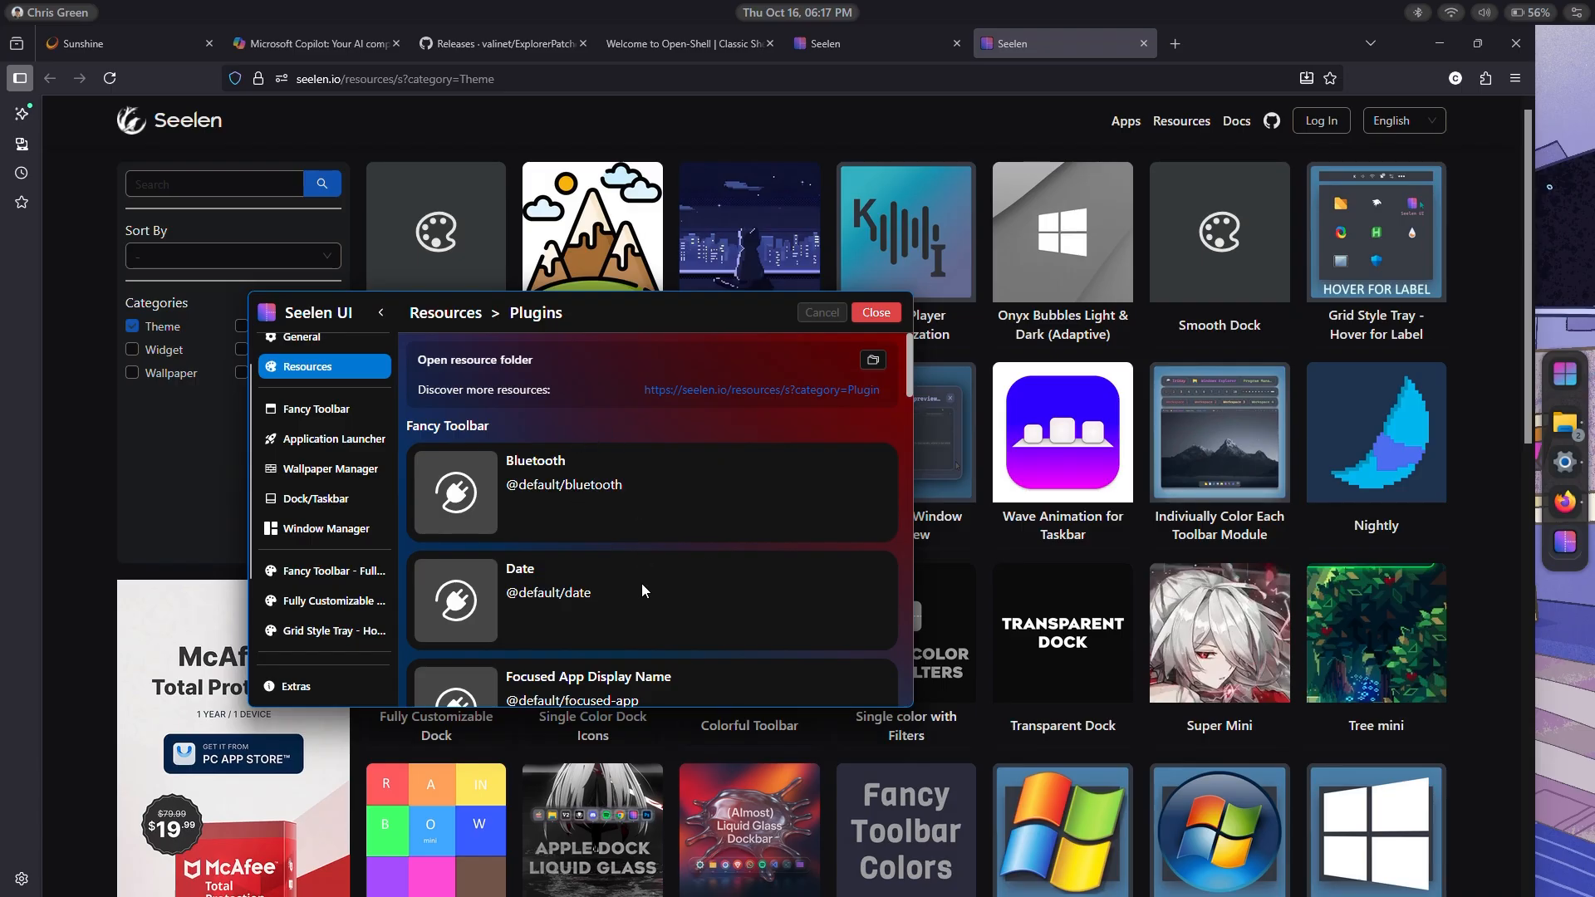
scroll(641, 583, down, 3)
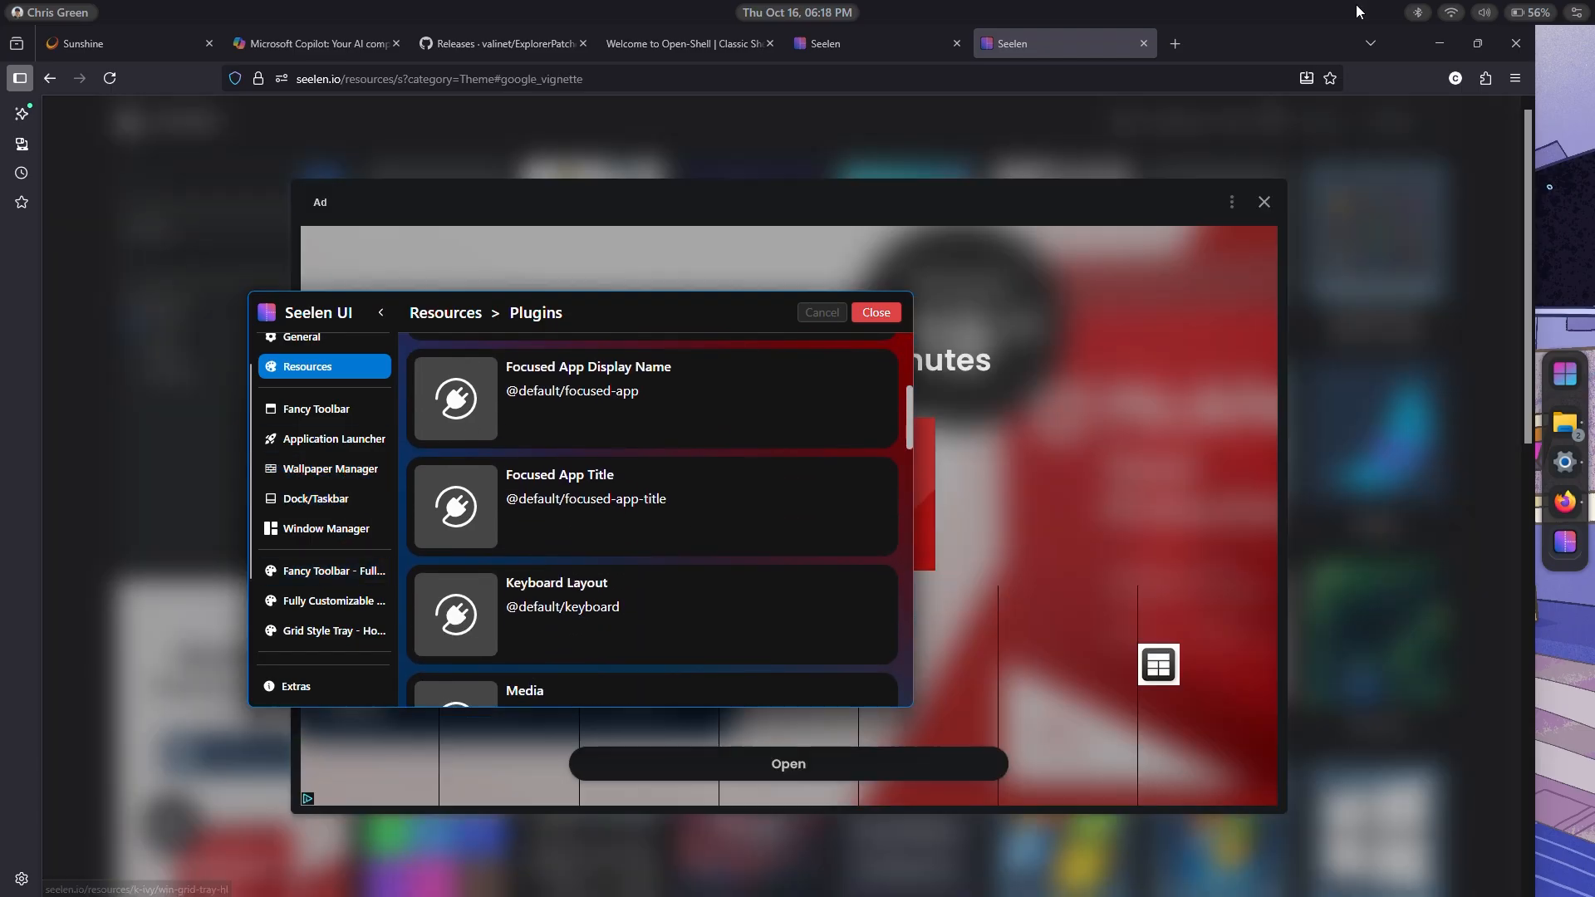
- Switch back to the browser, dismiss the advertisement, open the Apple Dock theme from the gallery, and review its screenshots, description and compatibility
click(1114, 224)
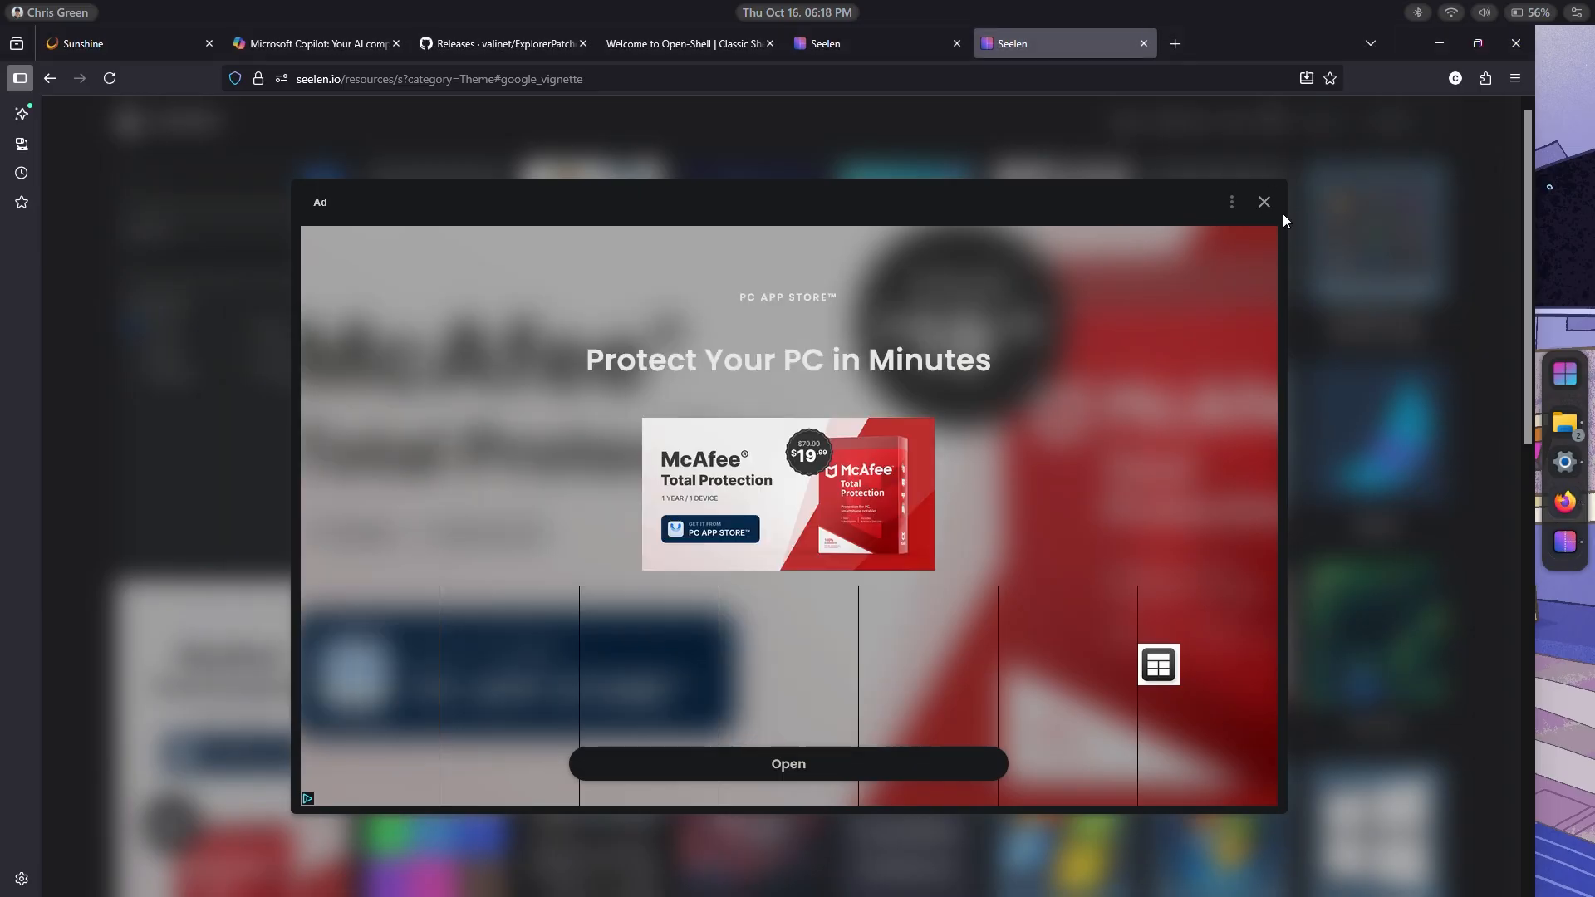
click(1265, 202)
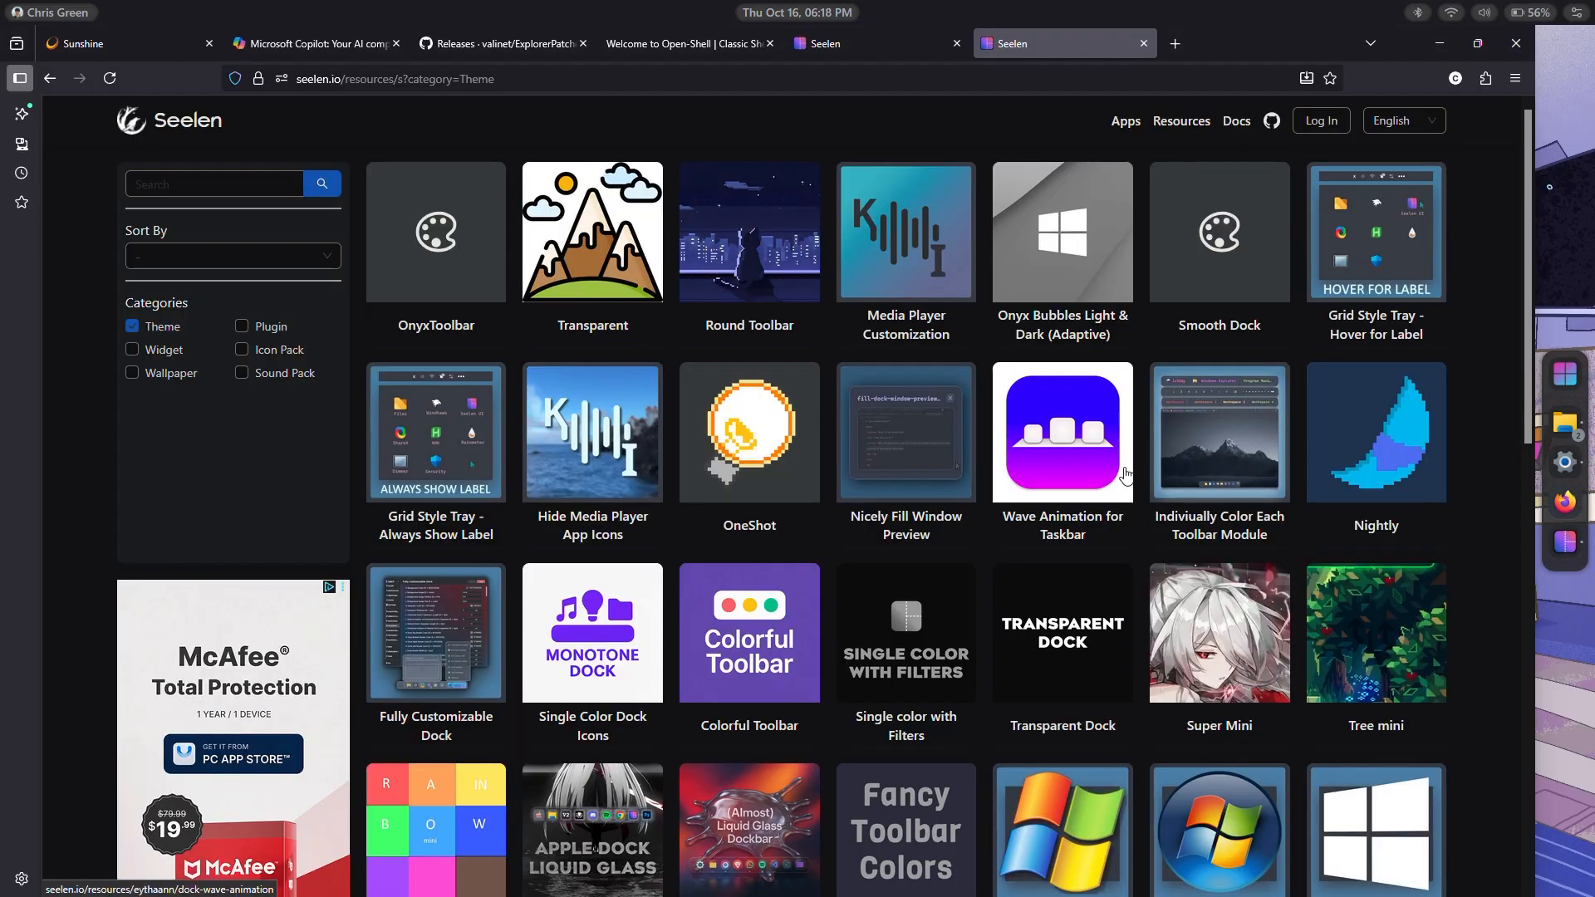
scroll(1126, 473, down, 3)
scroll(1127, 475, down, 3)
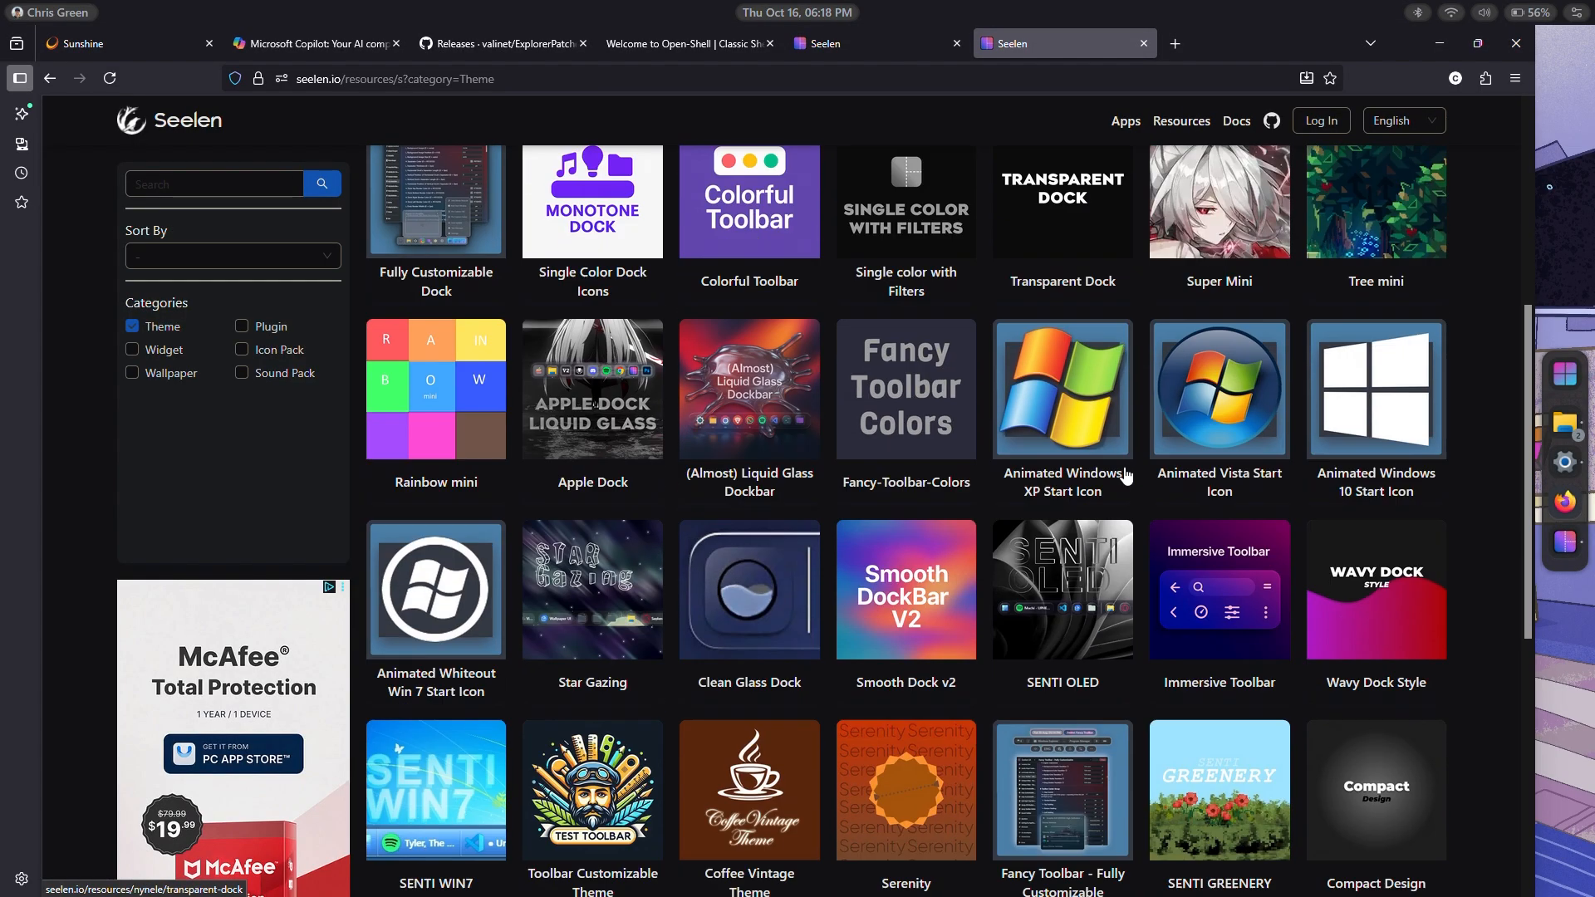
click(651, 393)
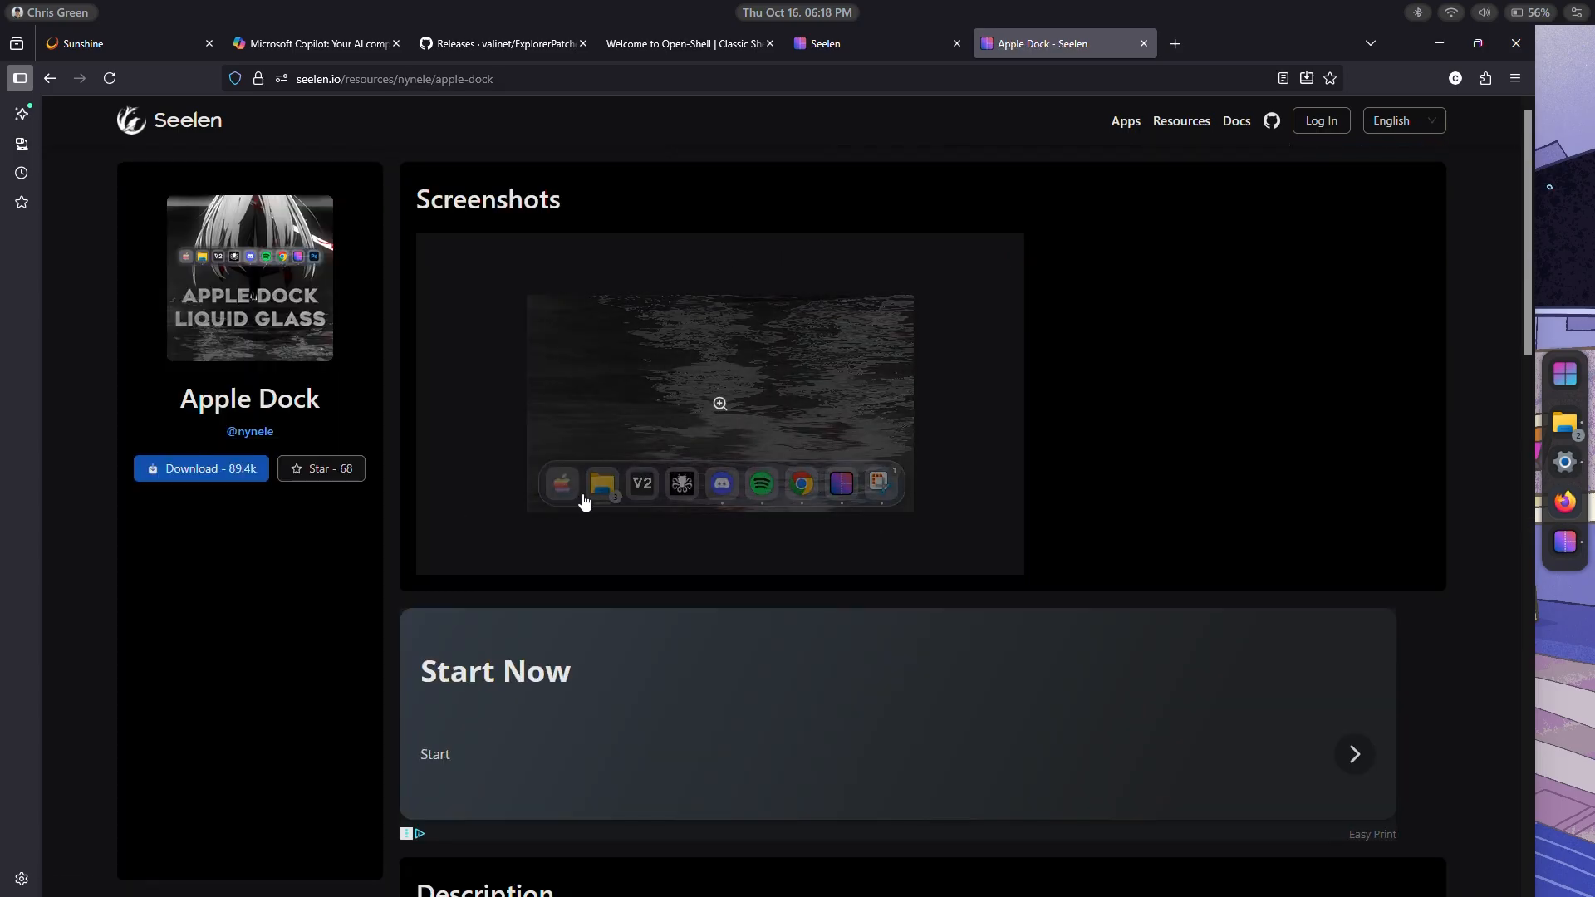
scroll(704, 790, down, 10)
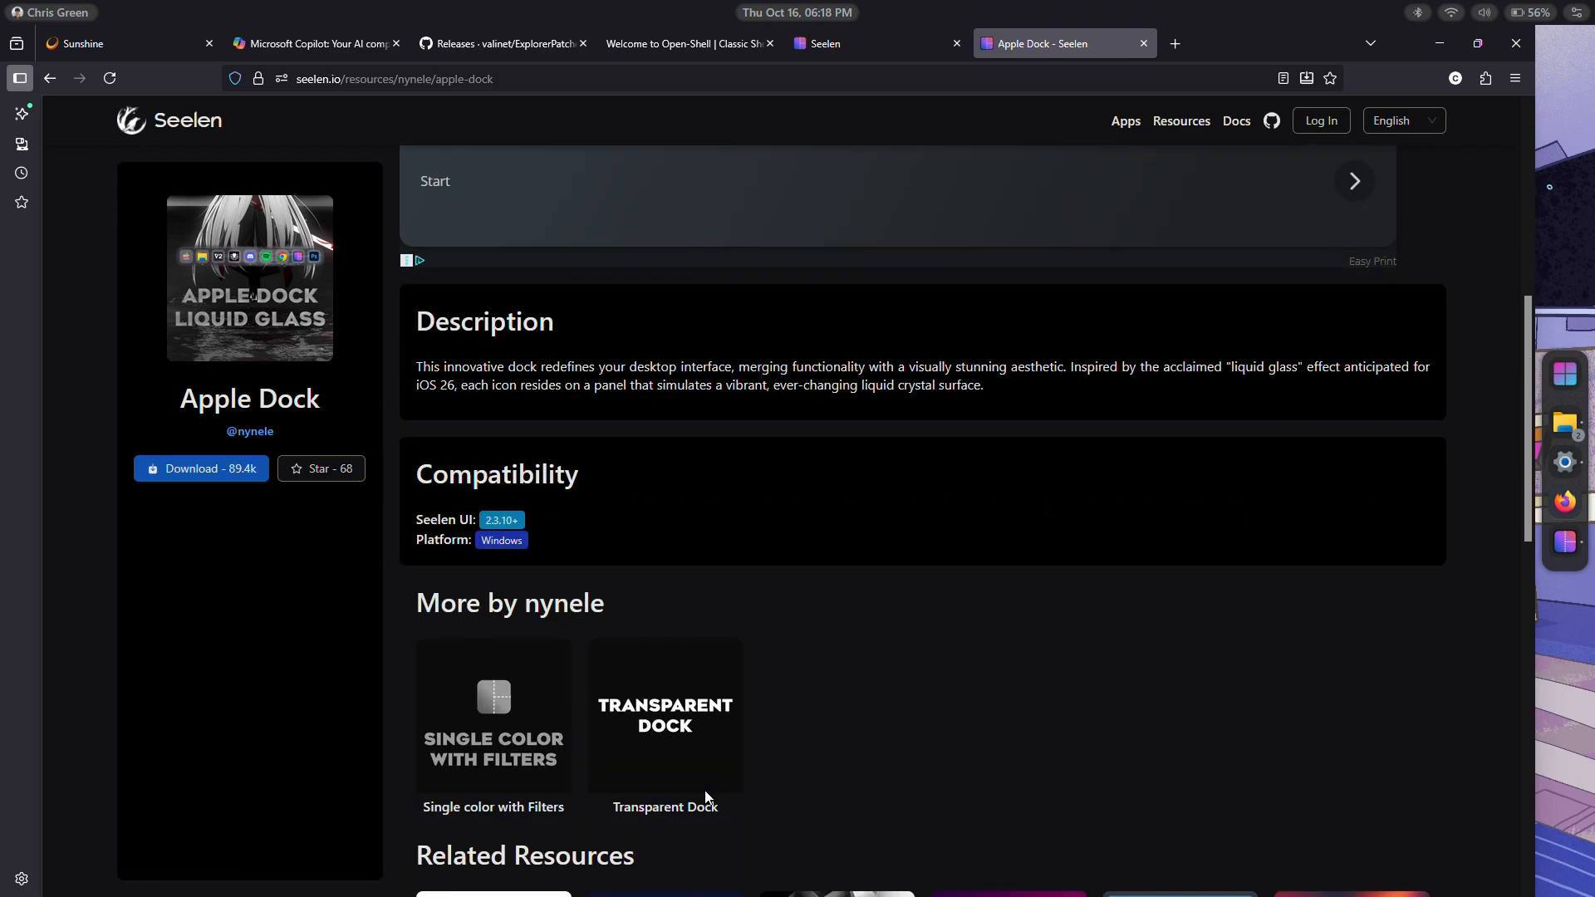
scroll(704, 790, up, 10)
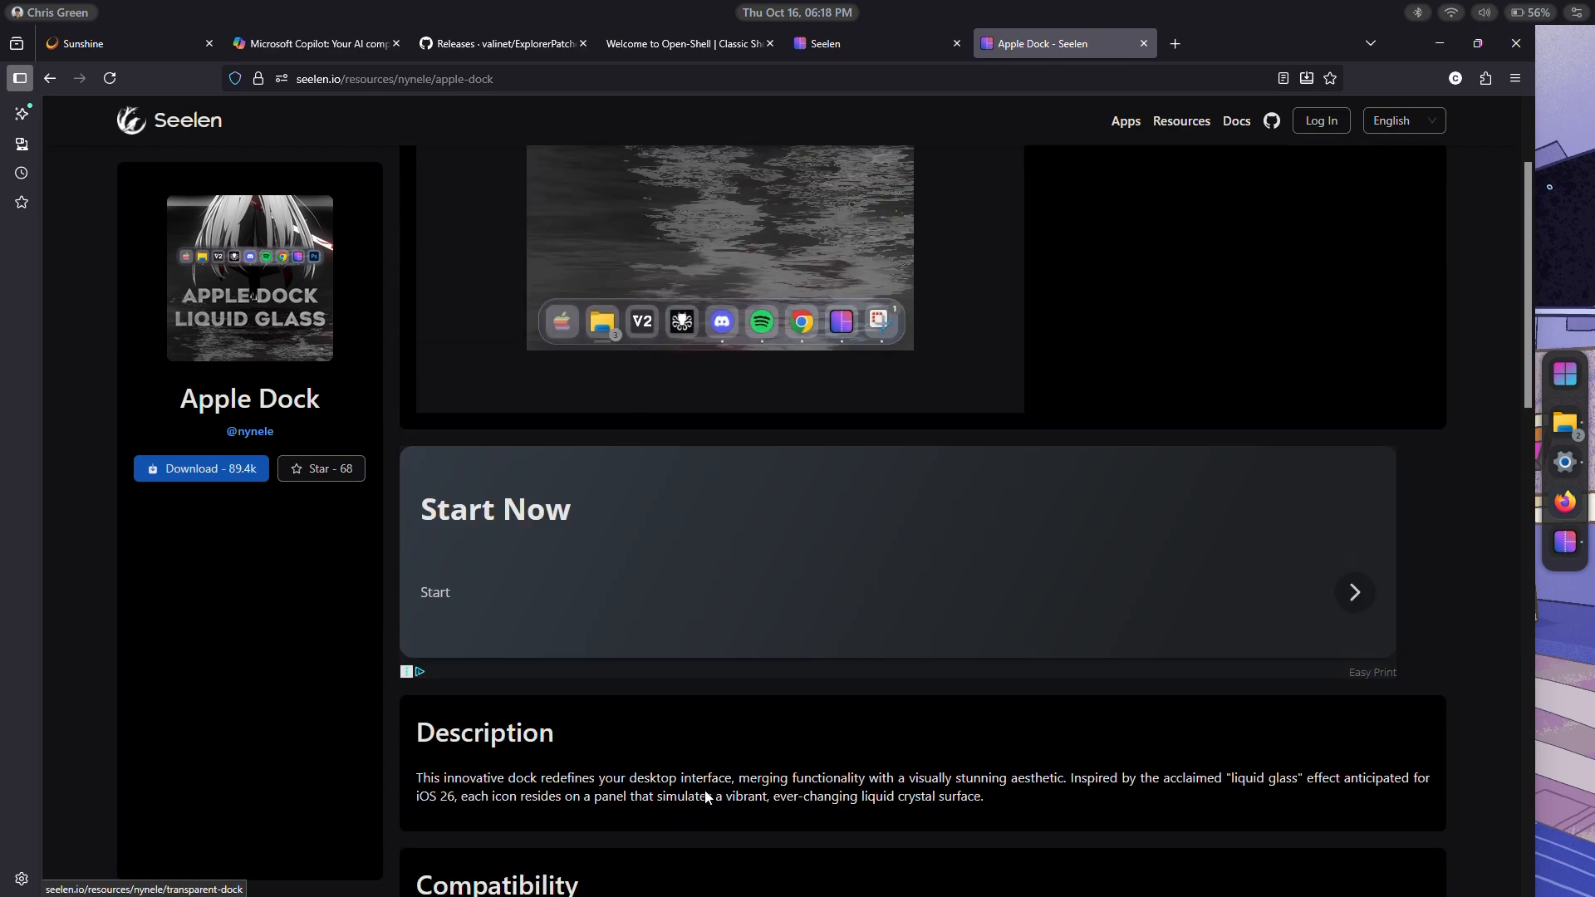
scroll(705, 790, up, 1)
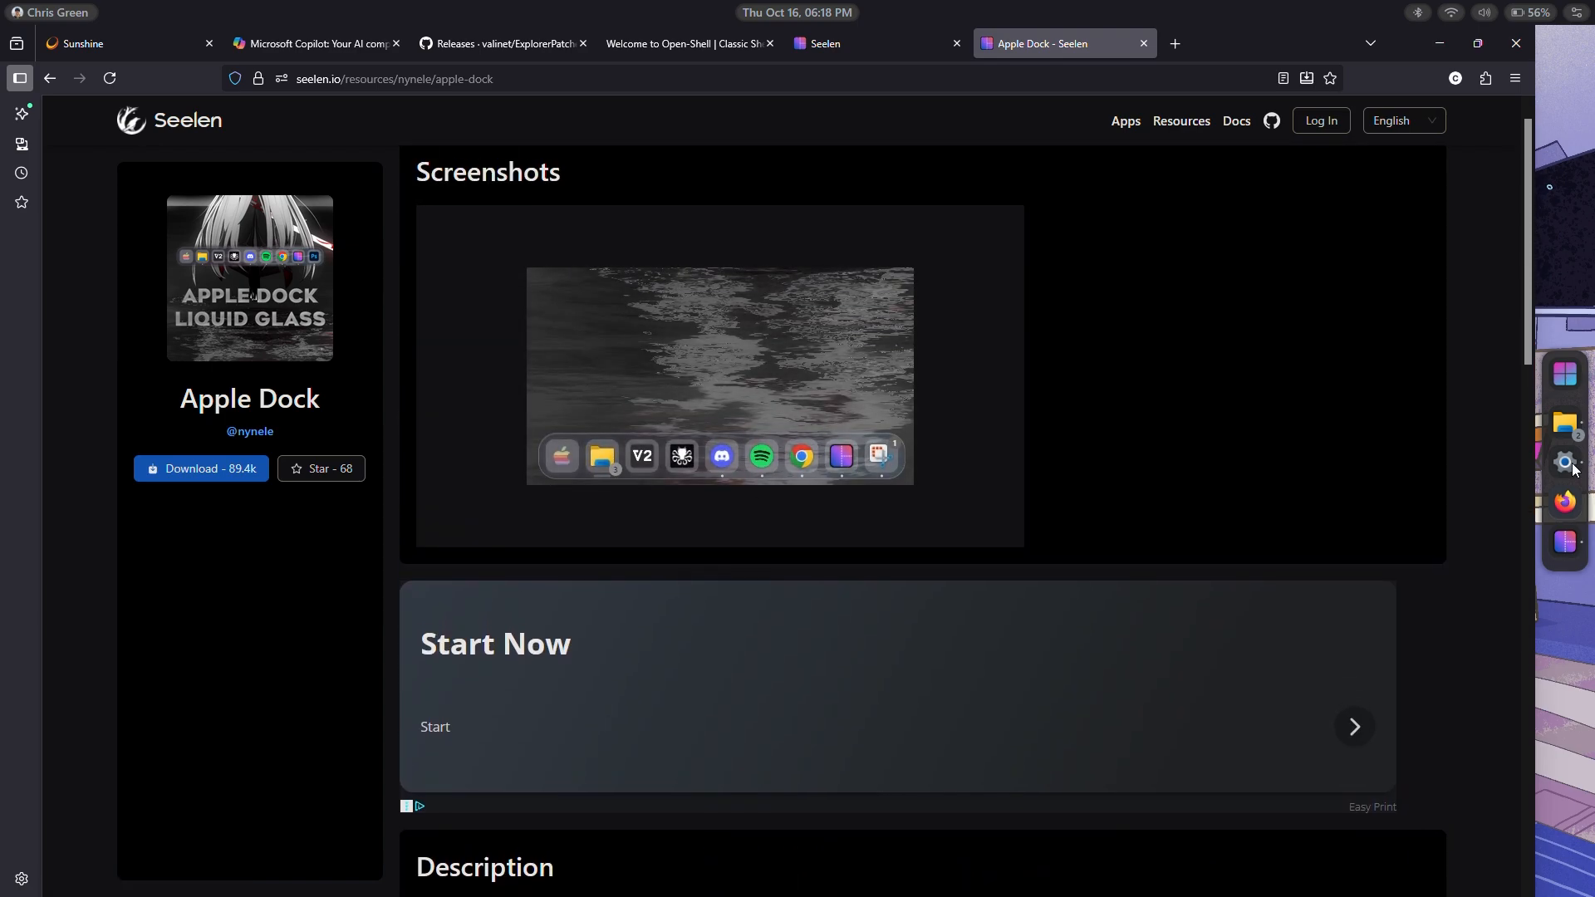
- Close the Apple Dock browser tab and minimize Firefox to return to the Seelen UI settings
click(1143, 44)
click(1442, 42)
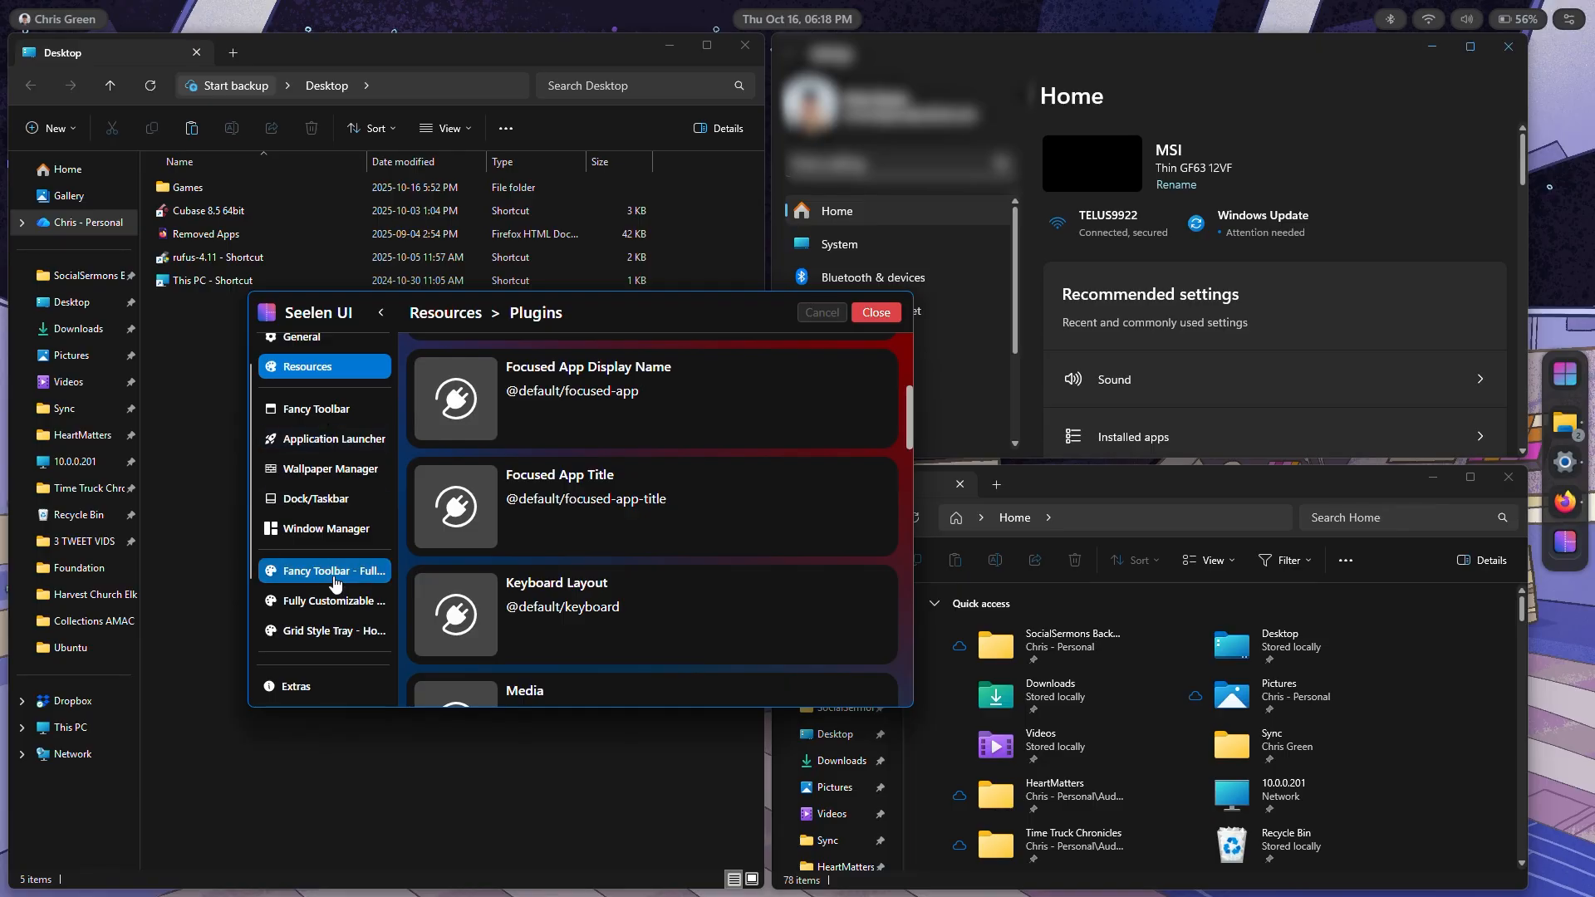
scroll(332, 611, down, 2)
scroll(335, 590, up, 3)
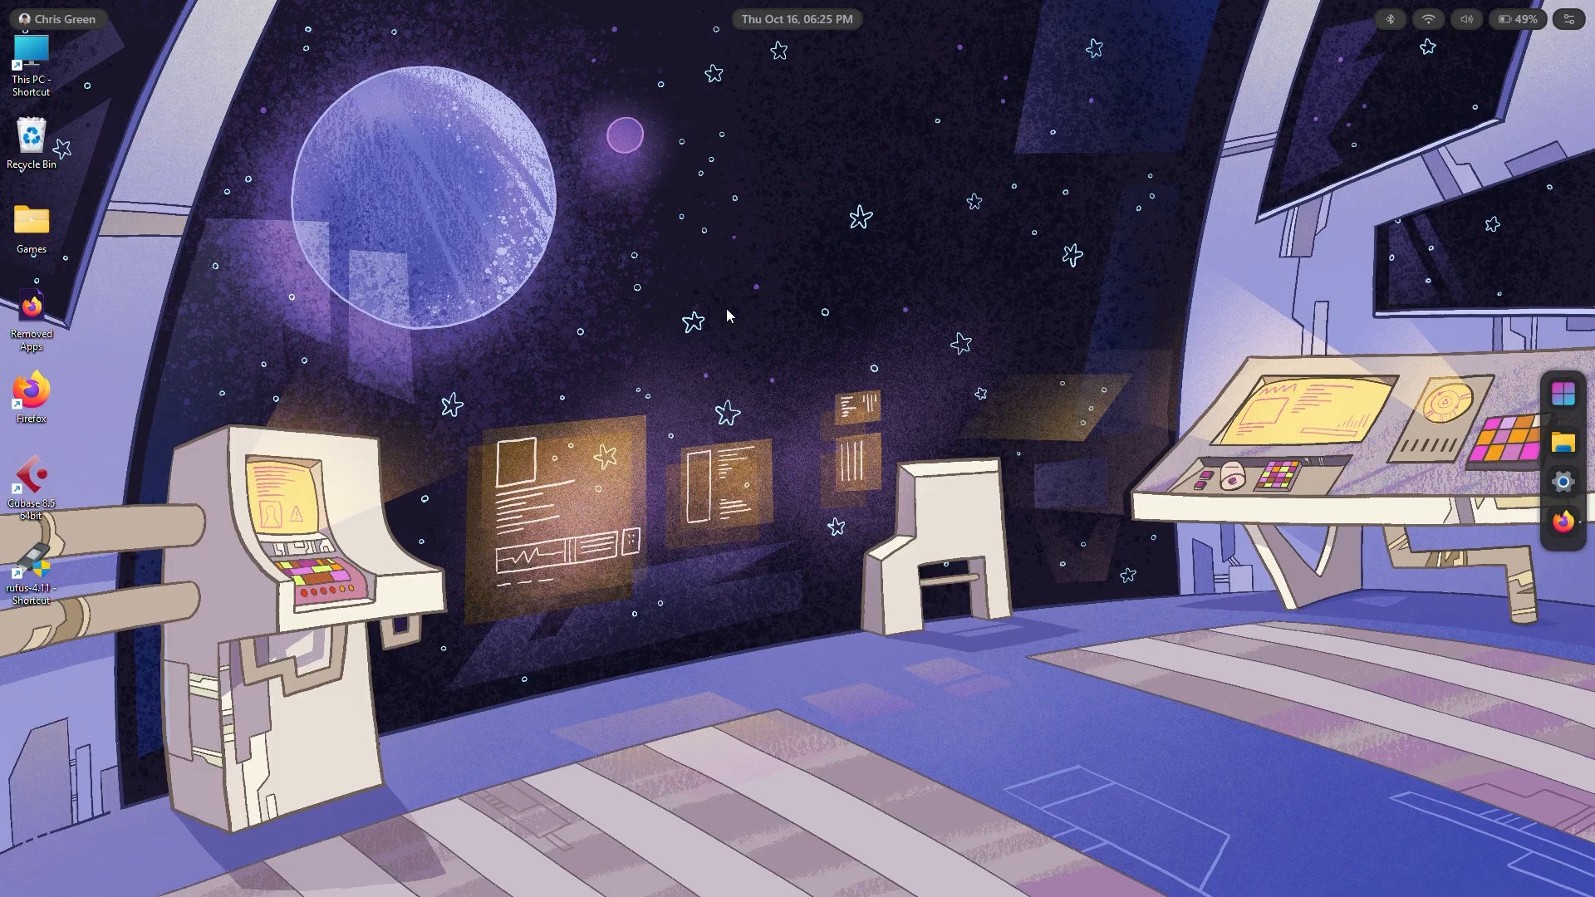